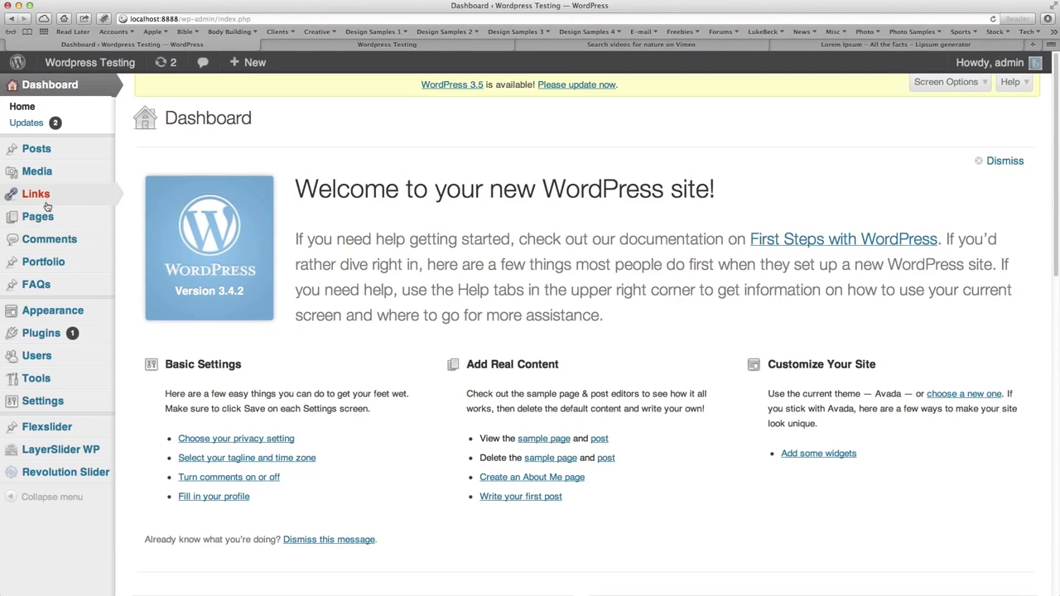
Add a new page titled "Blog", keeping the Default Template.
mouse_move(45, 217)
left_click(148, 233)
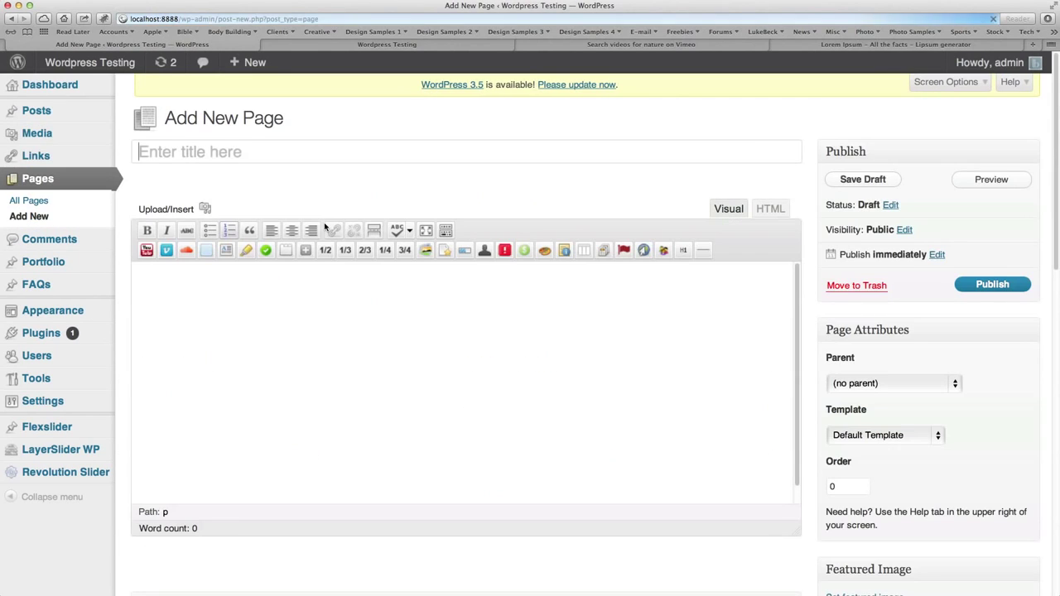
type("Blog")
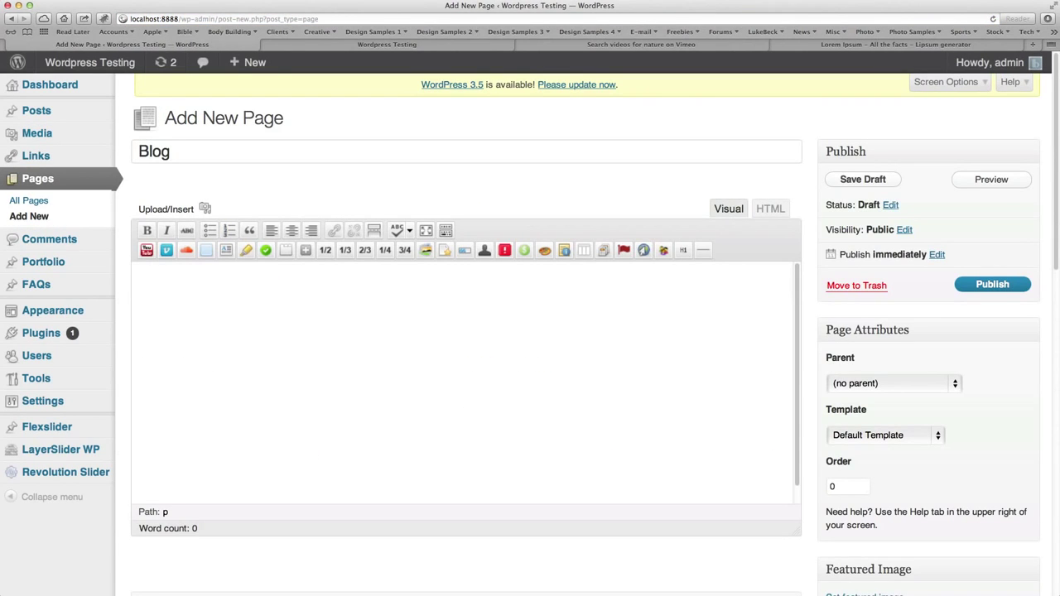
scroll(812, 477, "down", 1)
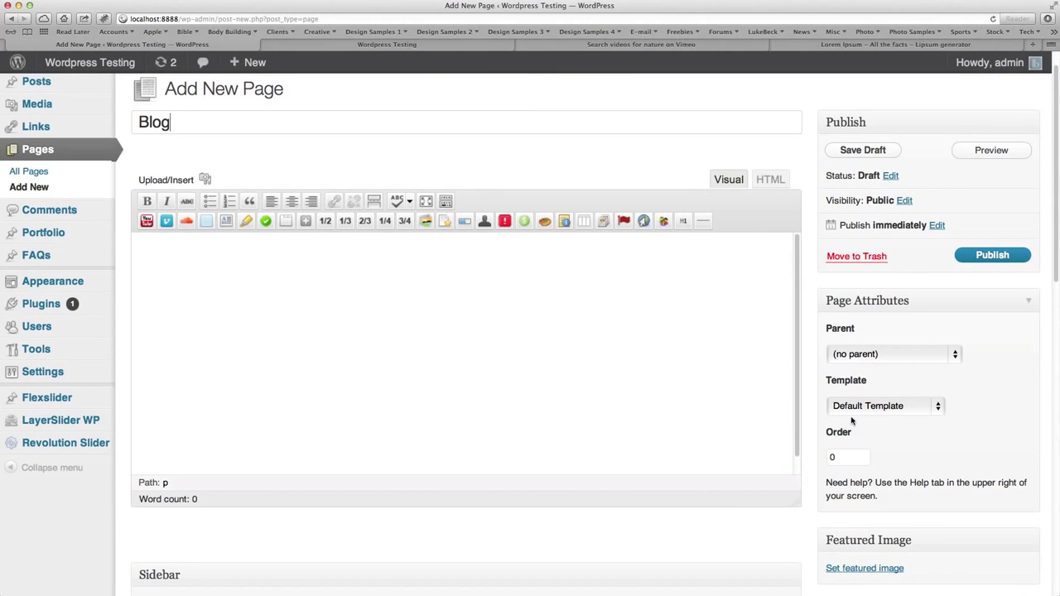
left_click(855, 412)
left_click(865, 409)
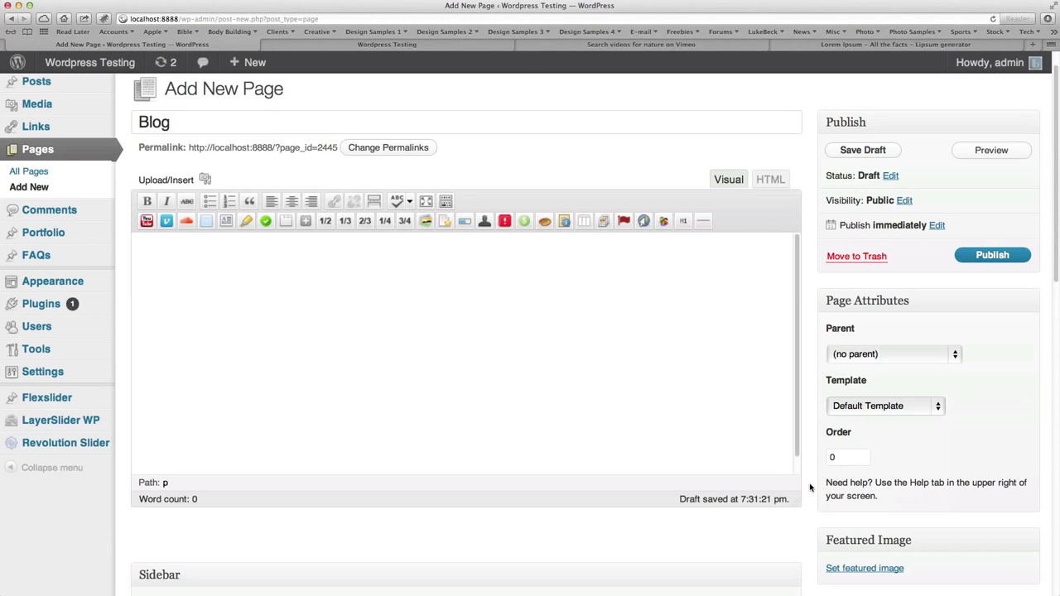
Assign the Blog Sidebar to the Blog page.
scroll(810, 487, "down", 1)
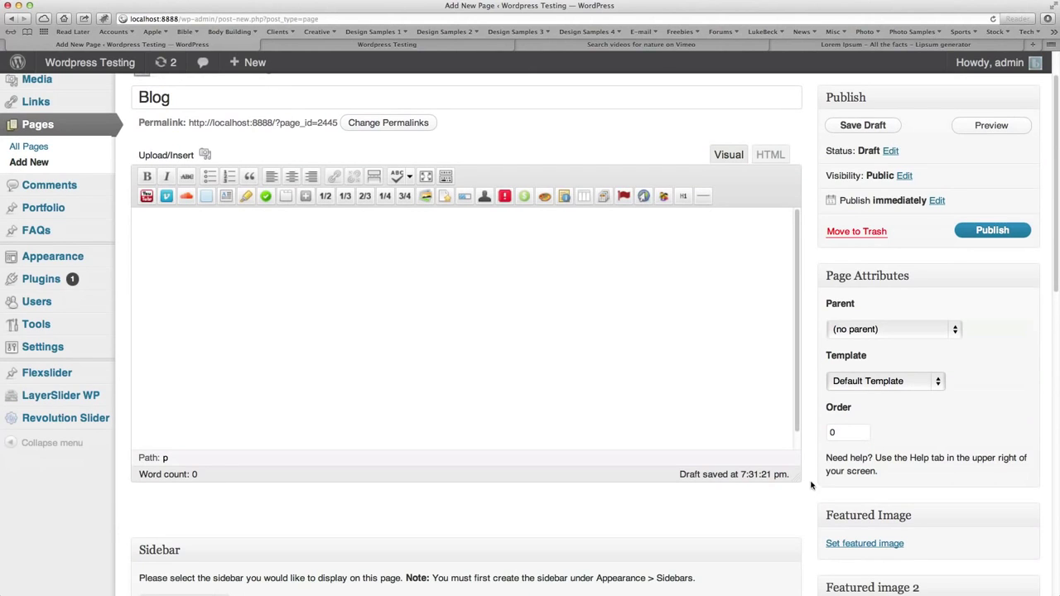
scroll(805, 553, "down", 5)
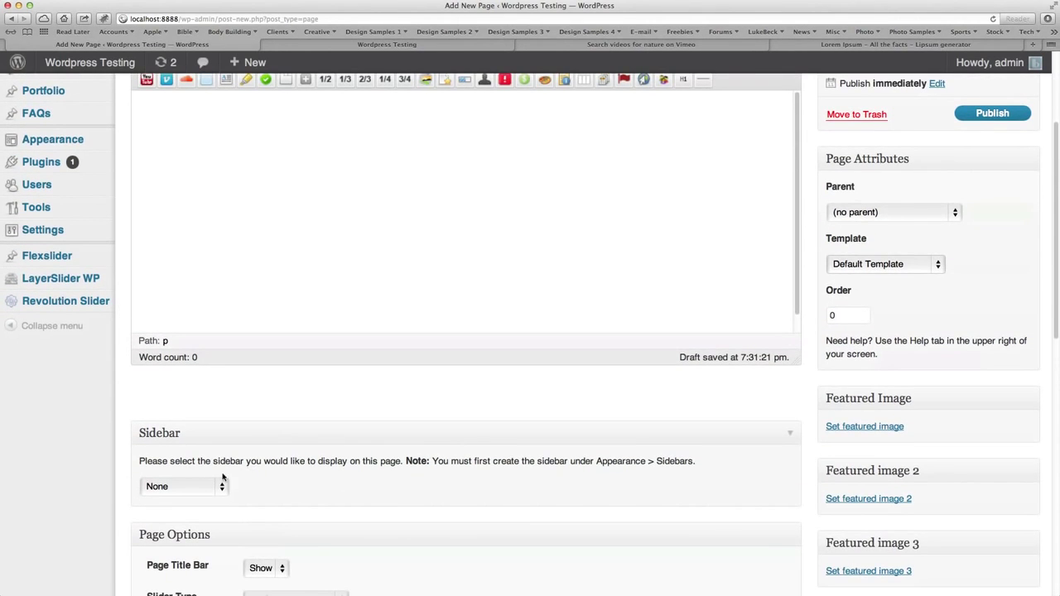
left_click(188, 492)
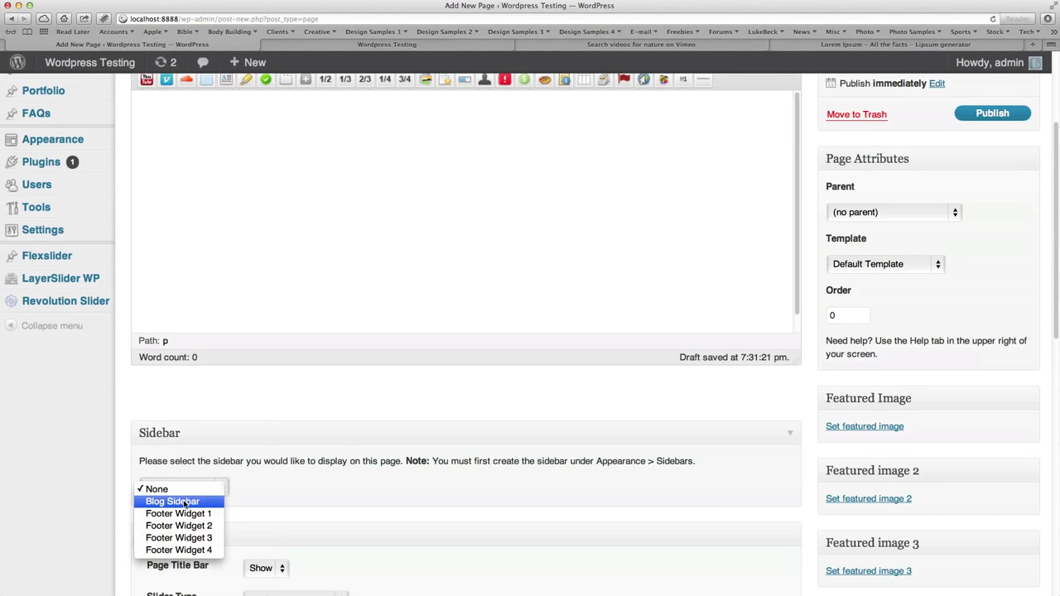
left_click(186, 503)
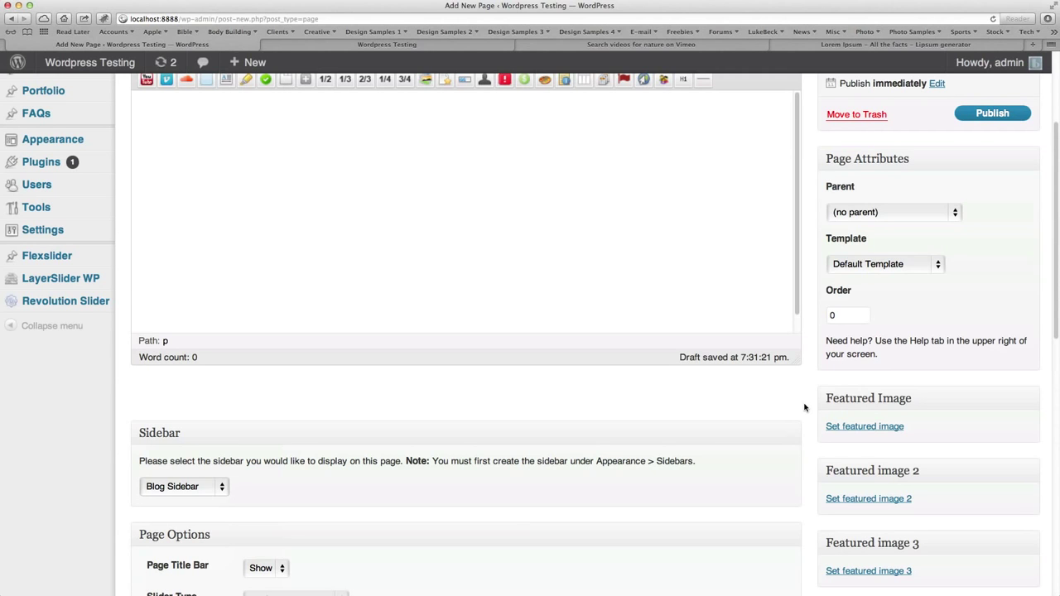
Review the Blog page's remaining options and publish the page.
scroll(805, 407, "down", 8)
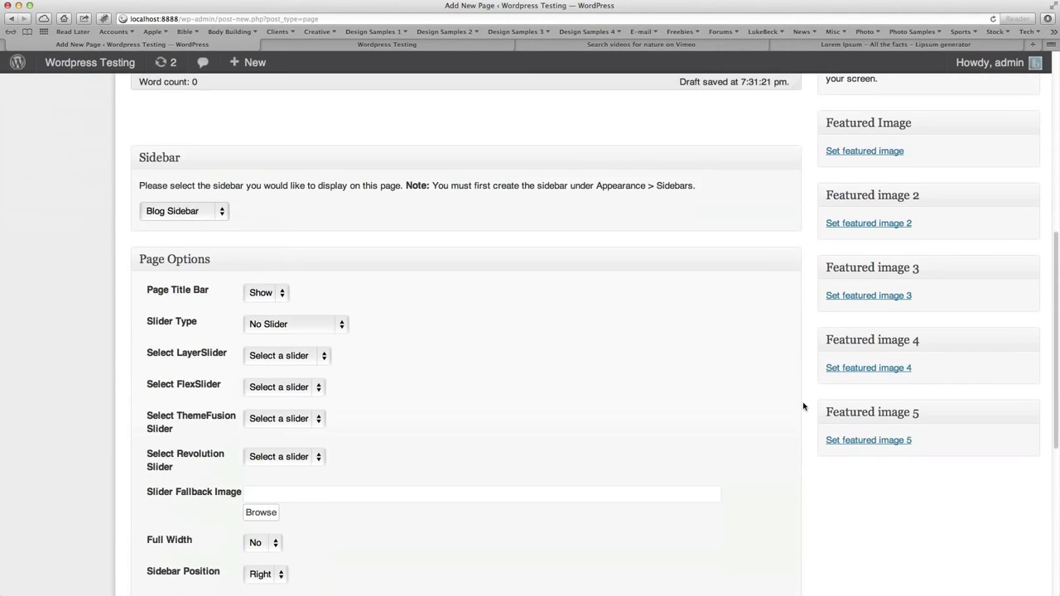
scroll(804, 406, "down", 3)
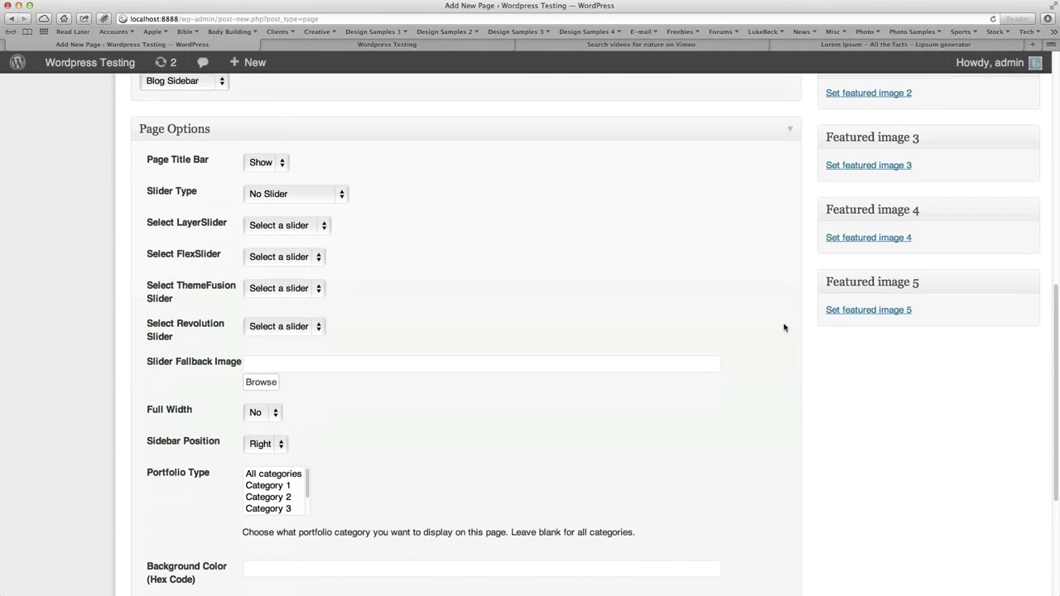
scroll(784, 327, "down", 5)
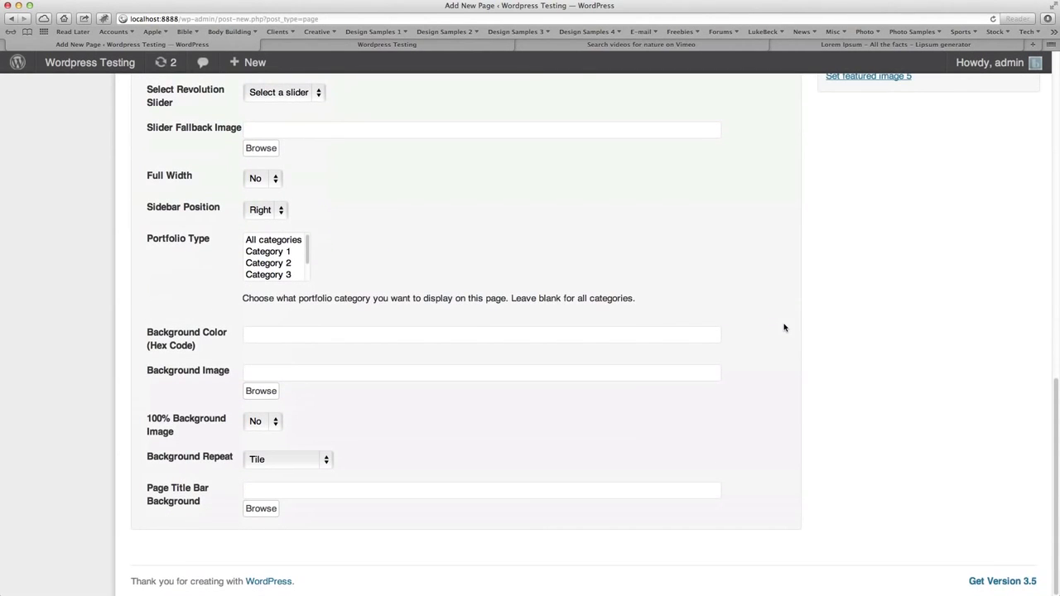
scroll(784, 327, "up", 15)
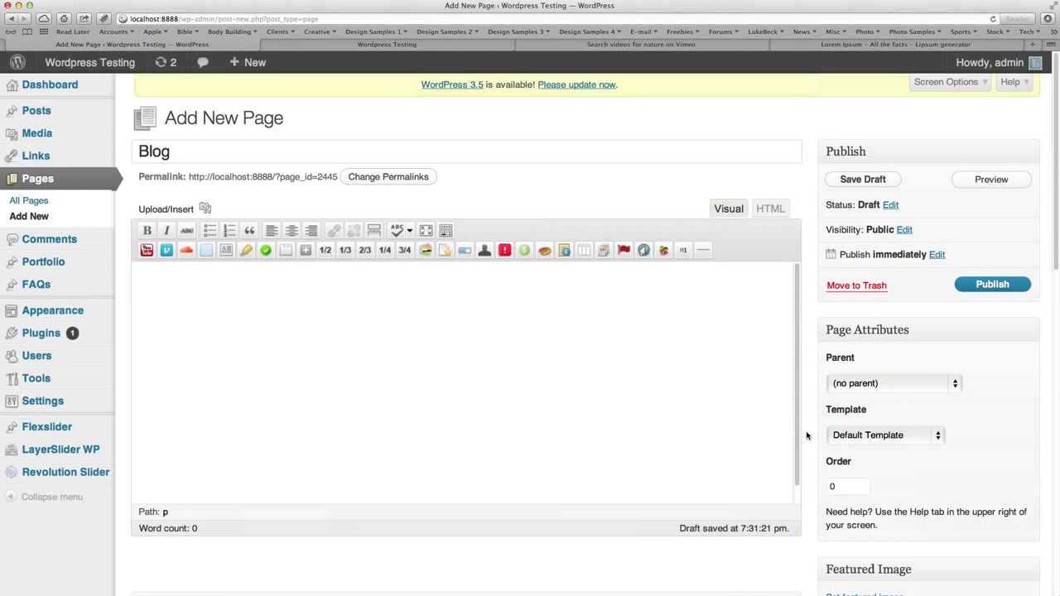
scroll(807, 435, "down", 3)
scroll(807, 435, "up", 3)
left_click(986, 285)
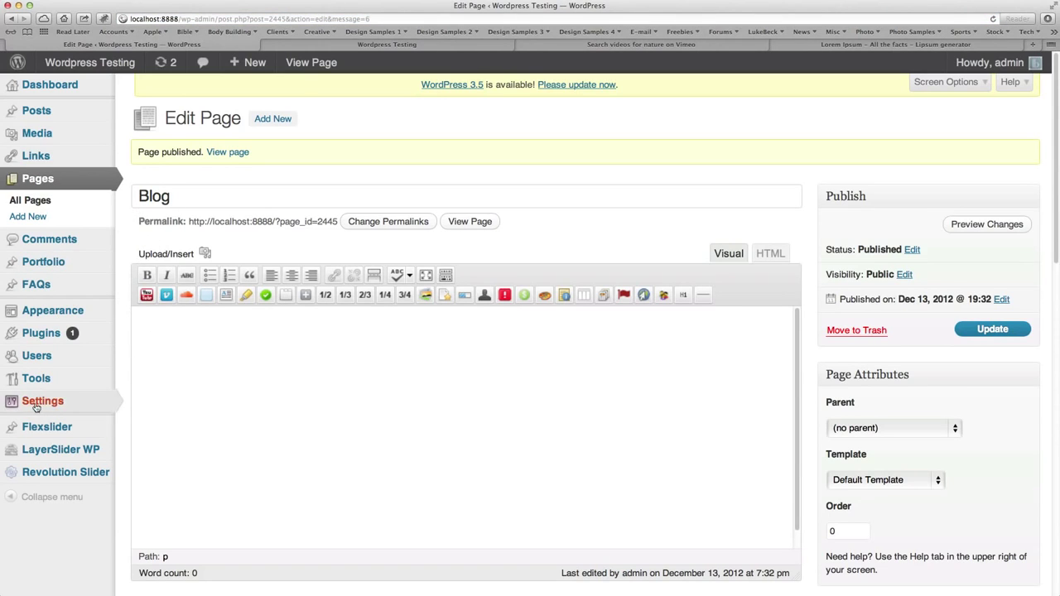
Set Blog as the posts page in the site's reading settings and save the changes.
mouse_move(120, 401)
left_click(147, 432)
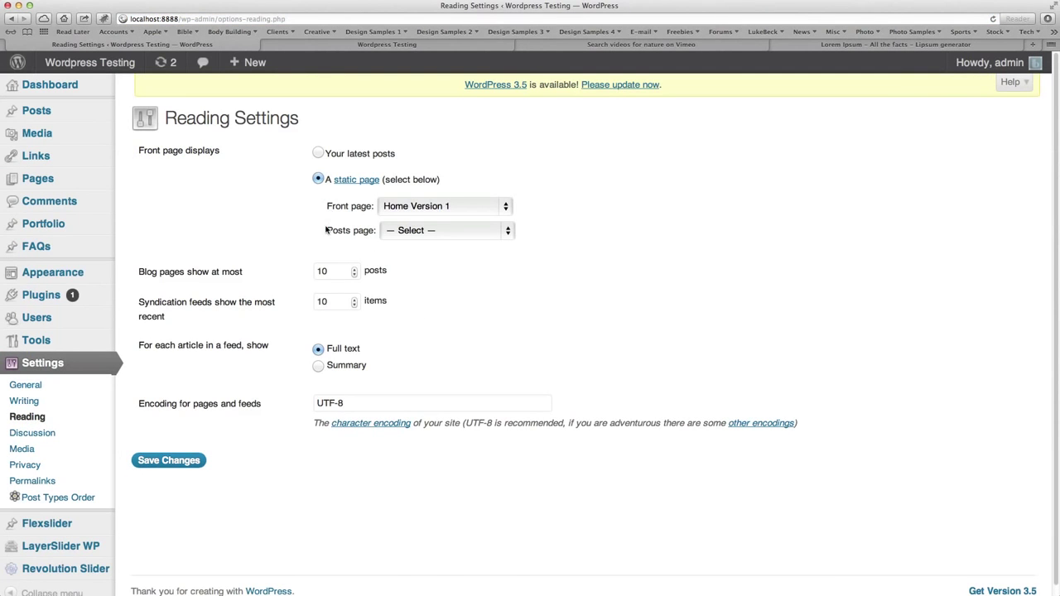
left_click(429, 232)
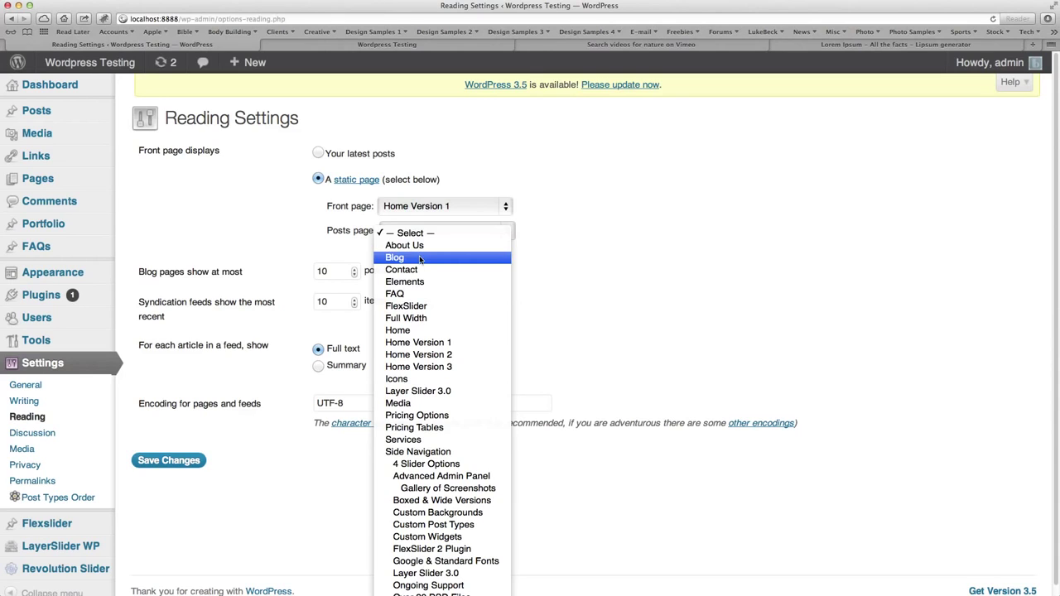
left_click(420, 259)
left_click(169, 461)
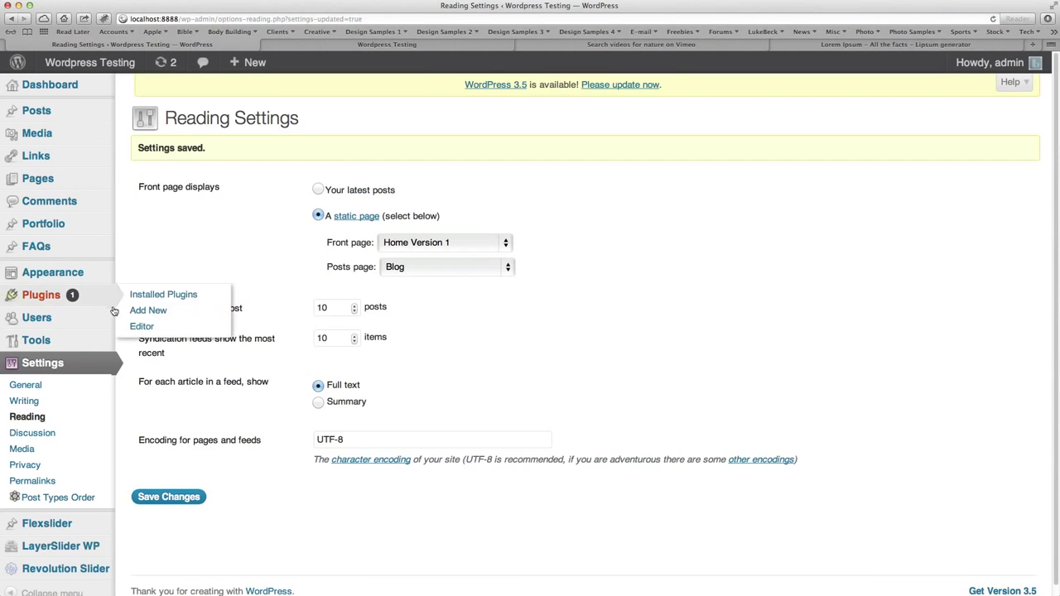
Add the Blog page to the end of the Main navigation menu and save the menu.
mouse_move(55, 276)
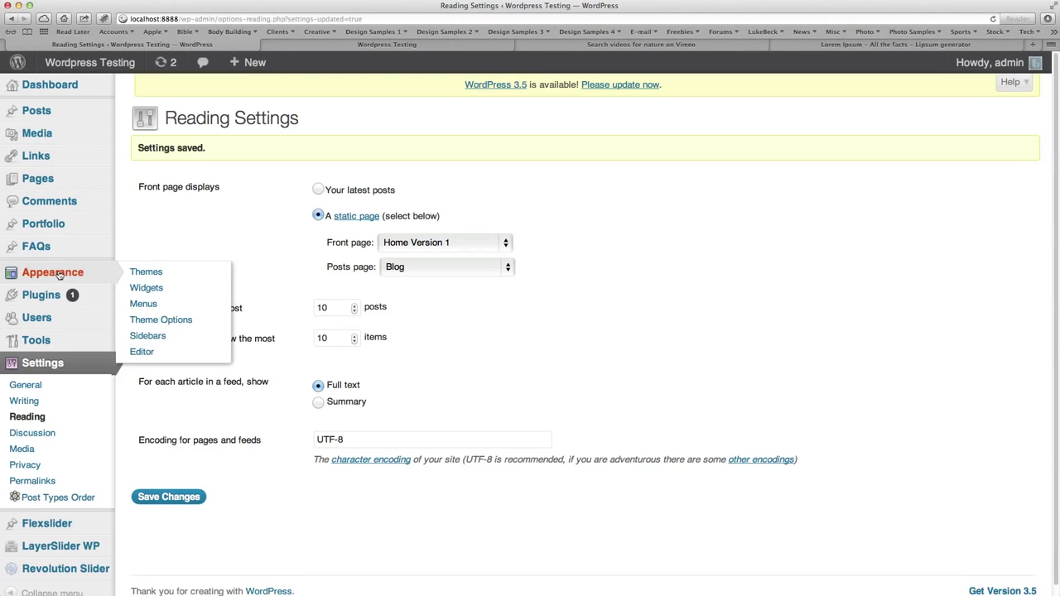
left_click(137, 307)
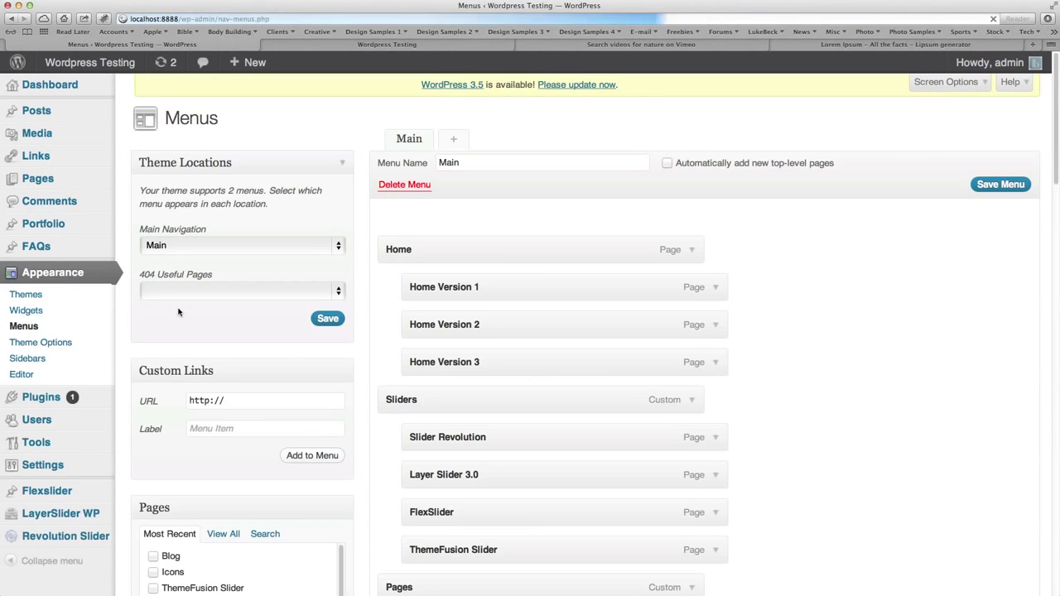
scroll(901, 408, "down", 3)
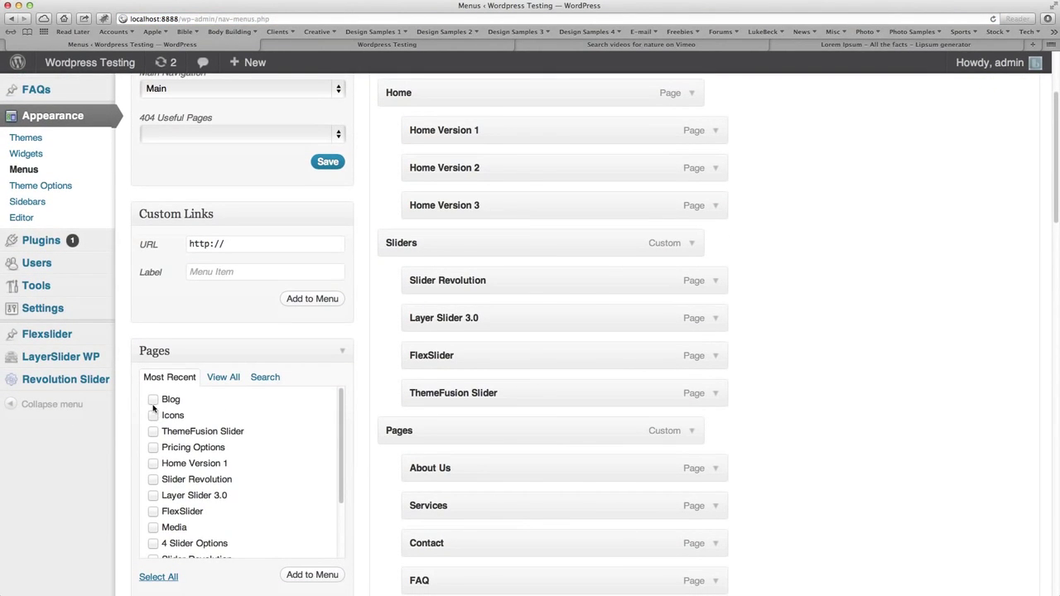
left_click(153, 399)
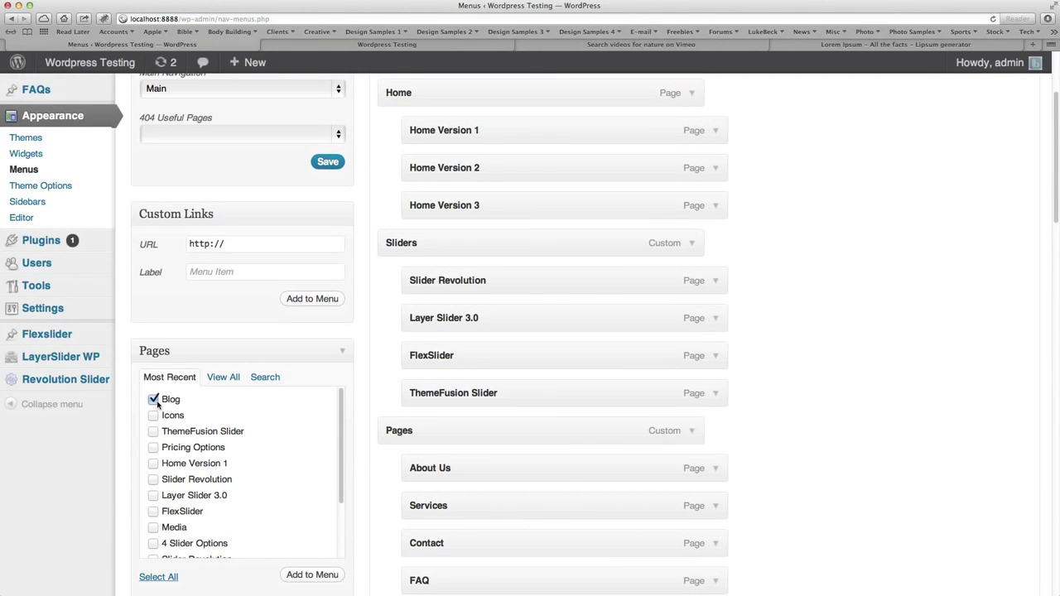
left_click(309, 575)
scroll(862, 453, "down", 10)
scroll(861, 453, "down", 5)
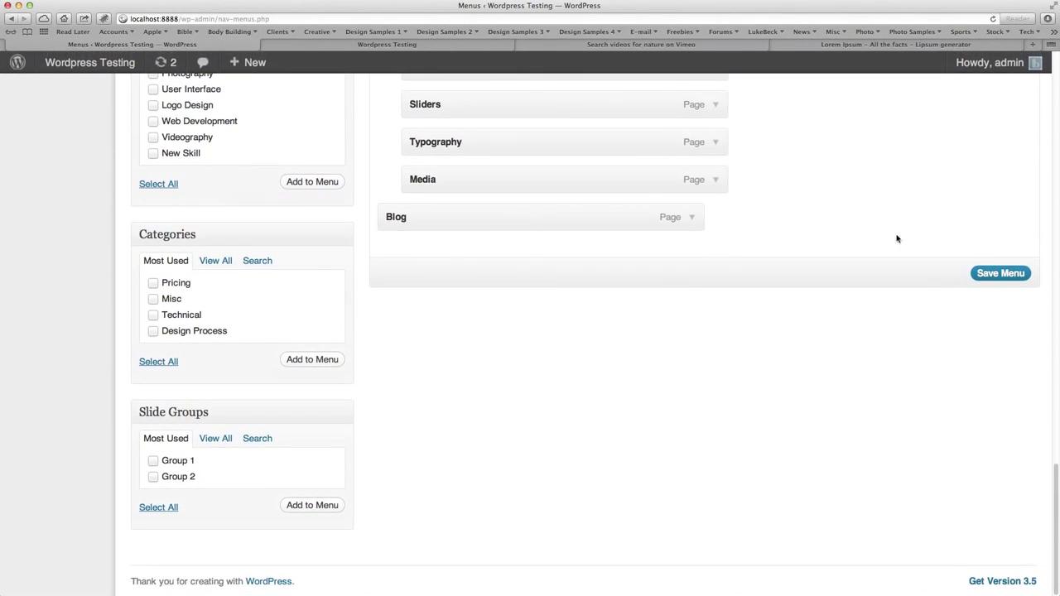
left_click(993, 277)
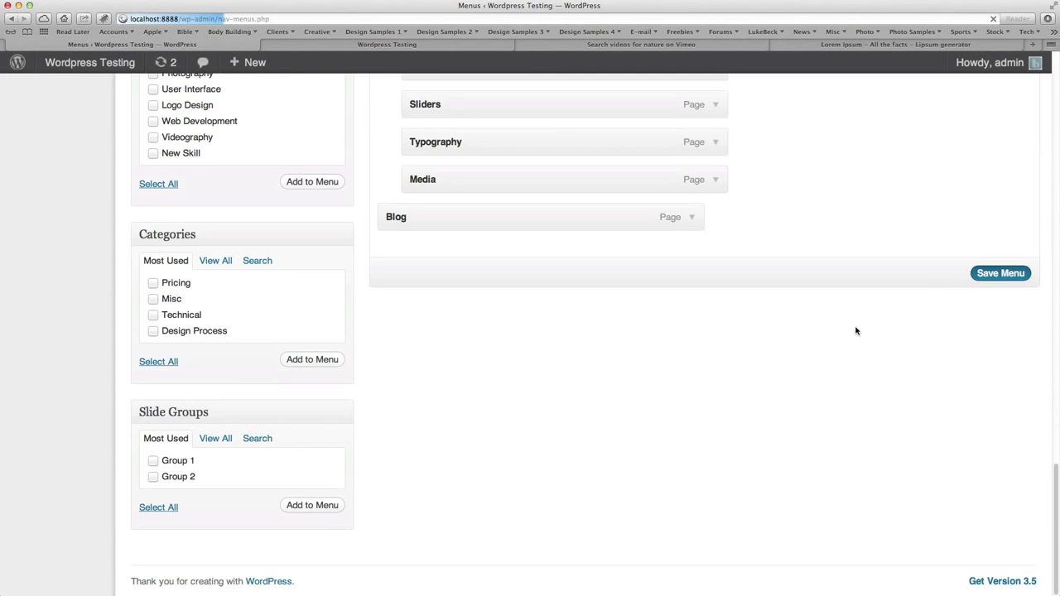
Open the live site in a separate browser tab and examine the Blog page's content area and sidebar.
mouse_move(70, 70)
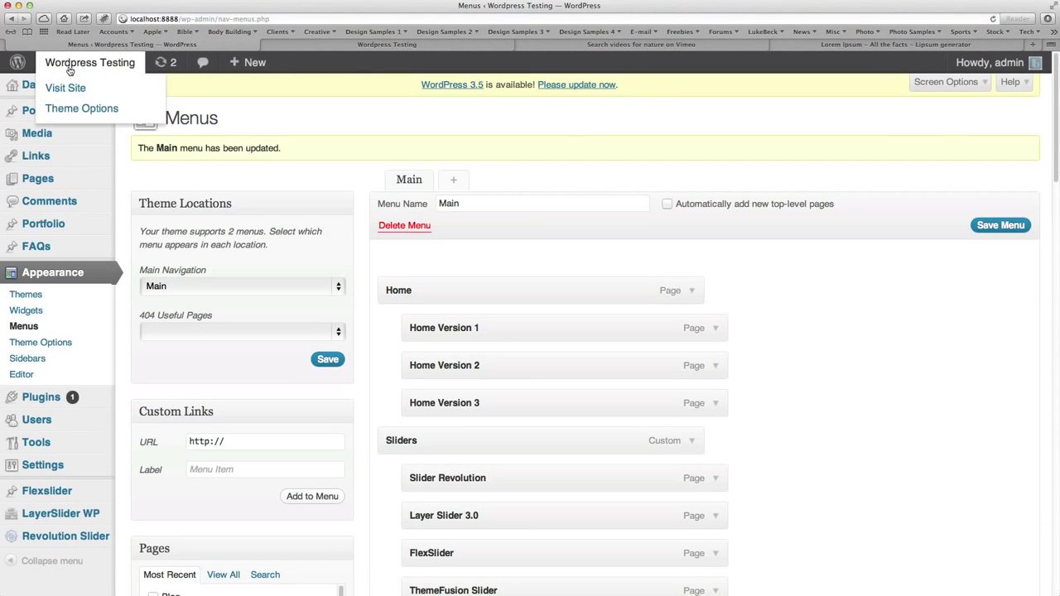
left_click(63, 88, "super")
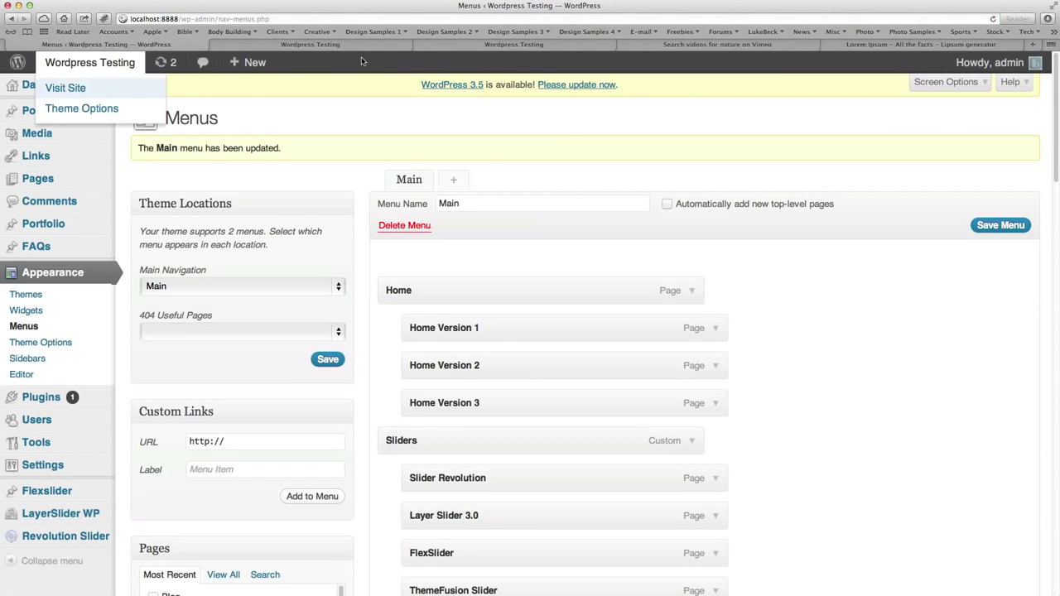
left_click(515, 46)
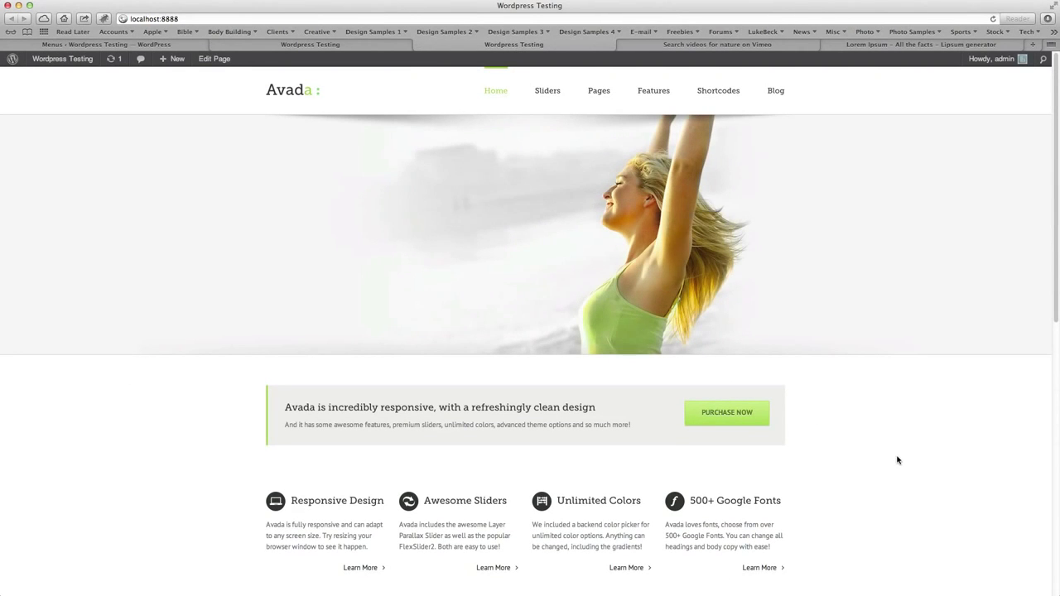
left_click(776, 92)
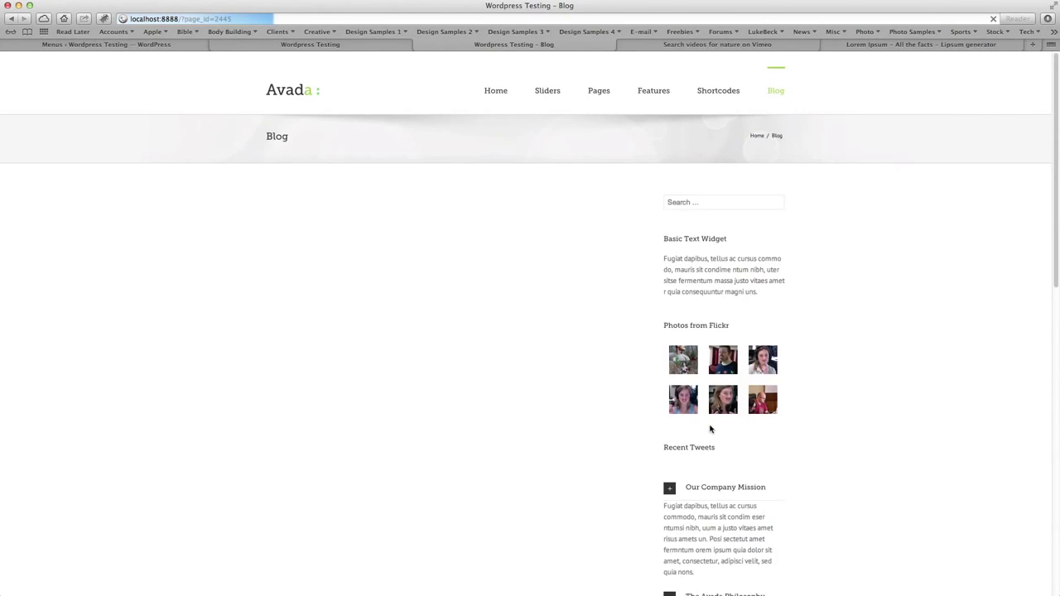
scroll(838, 388, "down", 4)
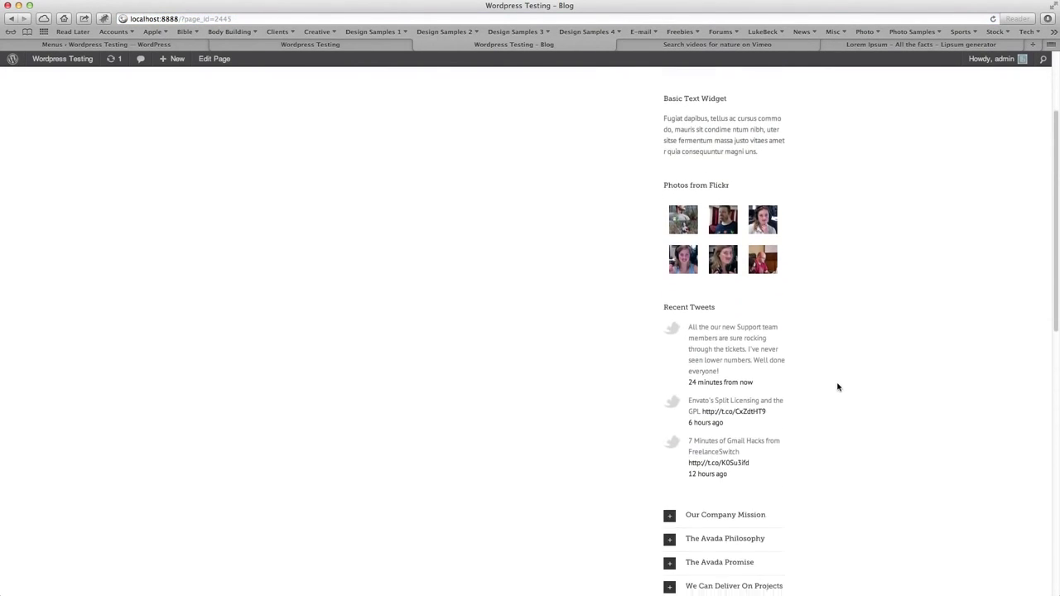
scroll(838, 387, "up", 4)
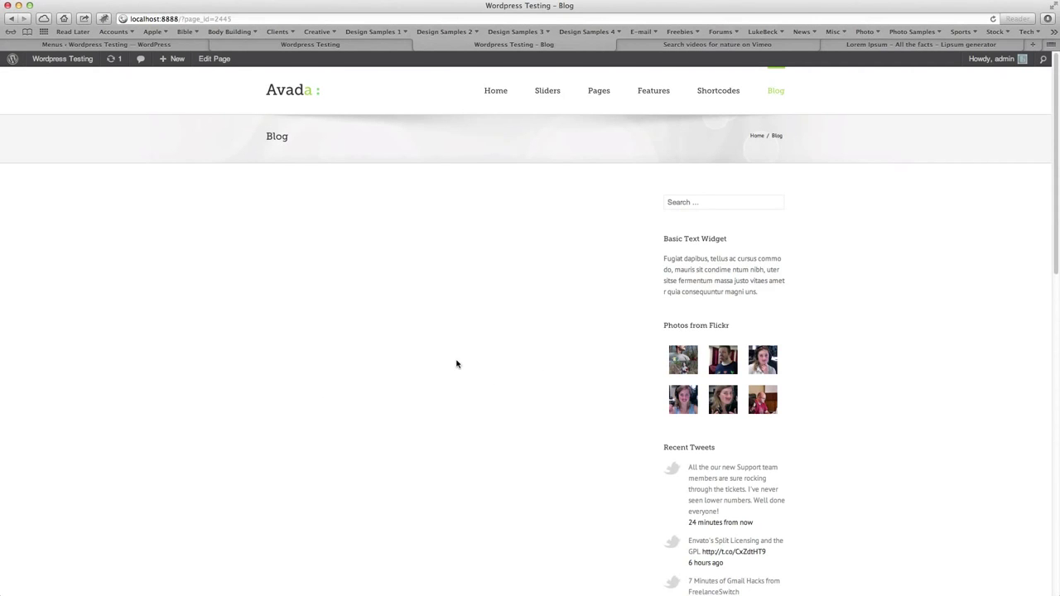
scroll(457, 358, "down", 8)
scroll(456, 357, "up", 8)
Return to the site administration and start a new post titled "Blog Post Image".
left_click(217, 44)
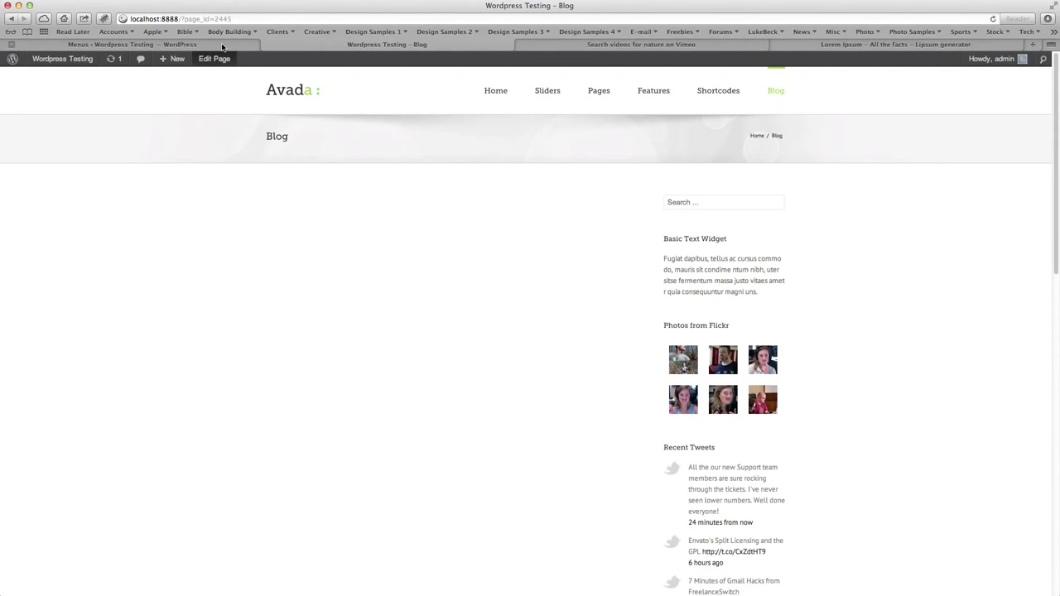
left_click(222, 46)
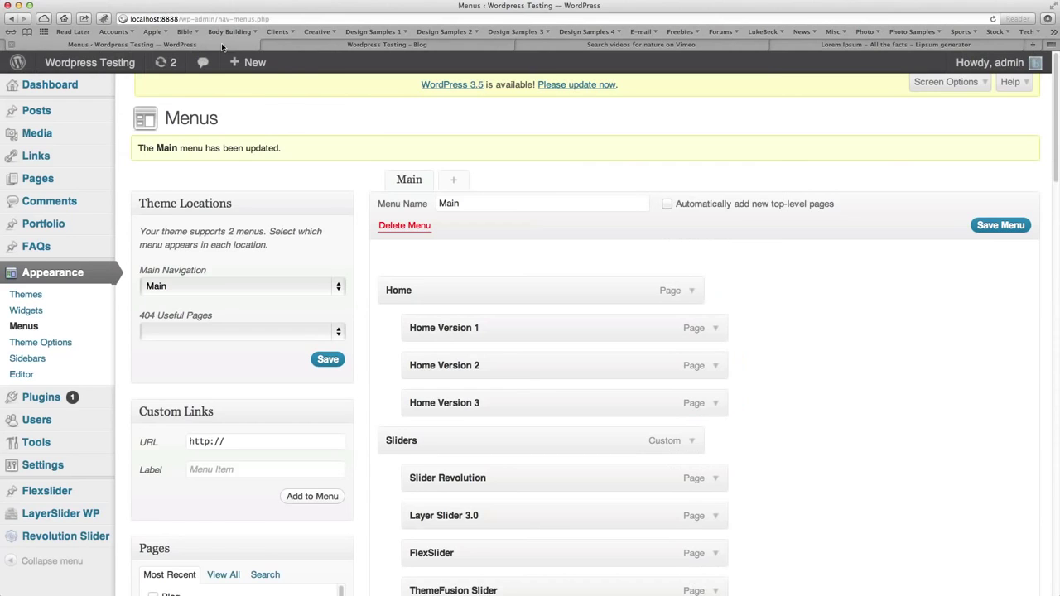
left_click(37, 112)
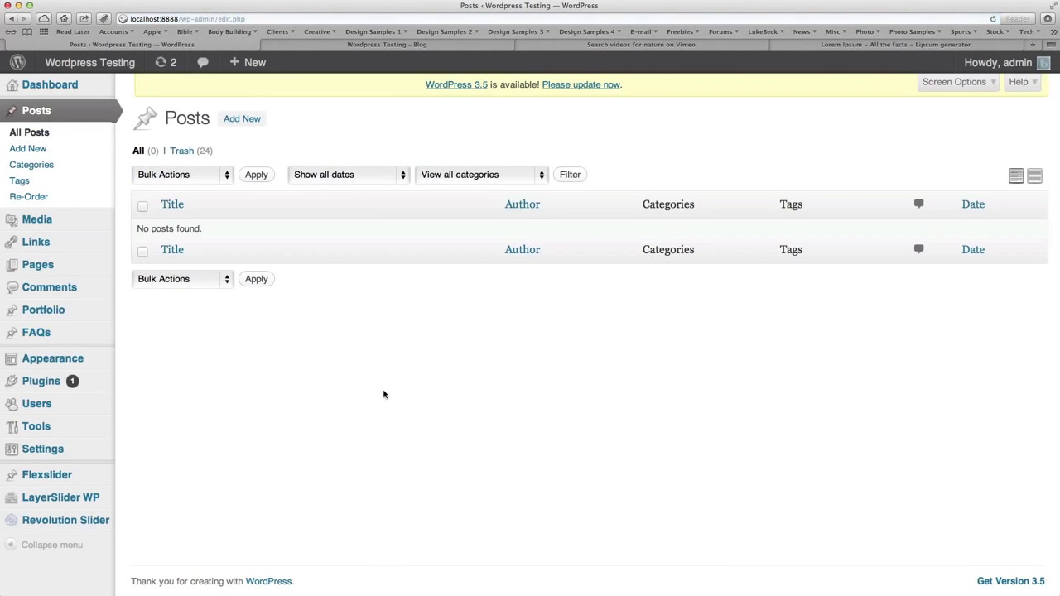
left_click(231, 119)
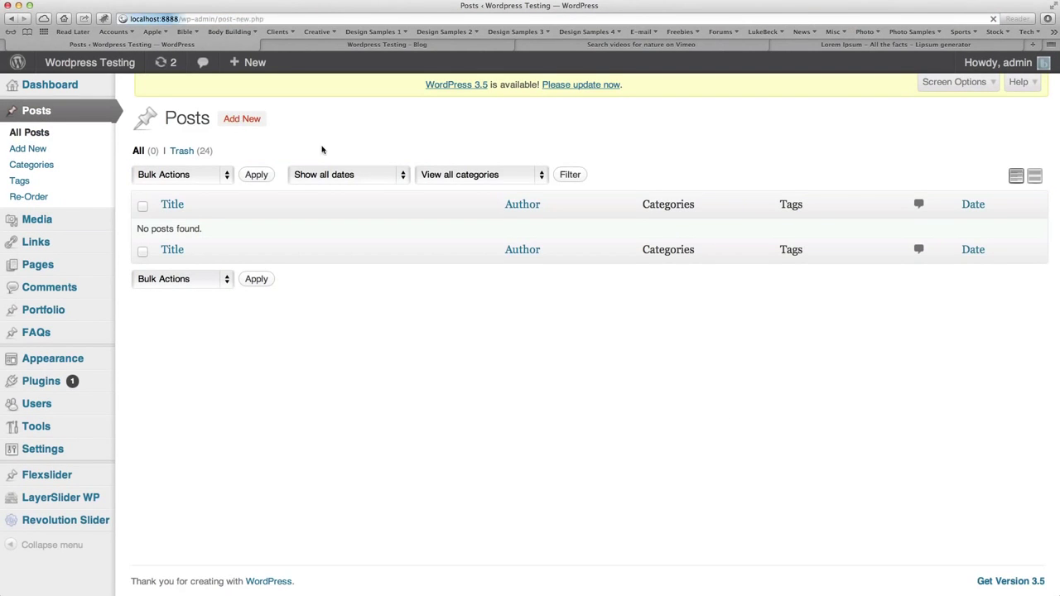
left_click(358, 159)
type("Blog Post Image")
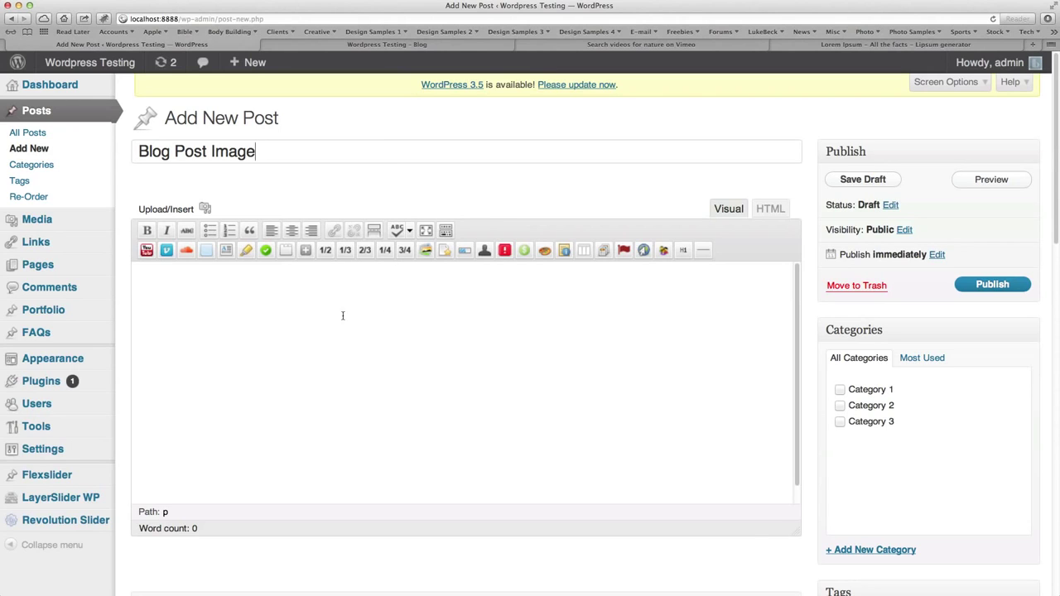
Fill the post body in the Visual editor with the first three Lorem Ipsum paragraphs copied from the open Lipsum generator page.
left_click(248, 314)
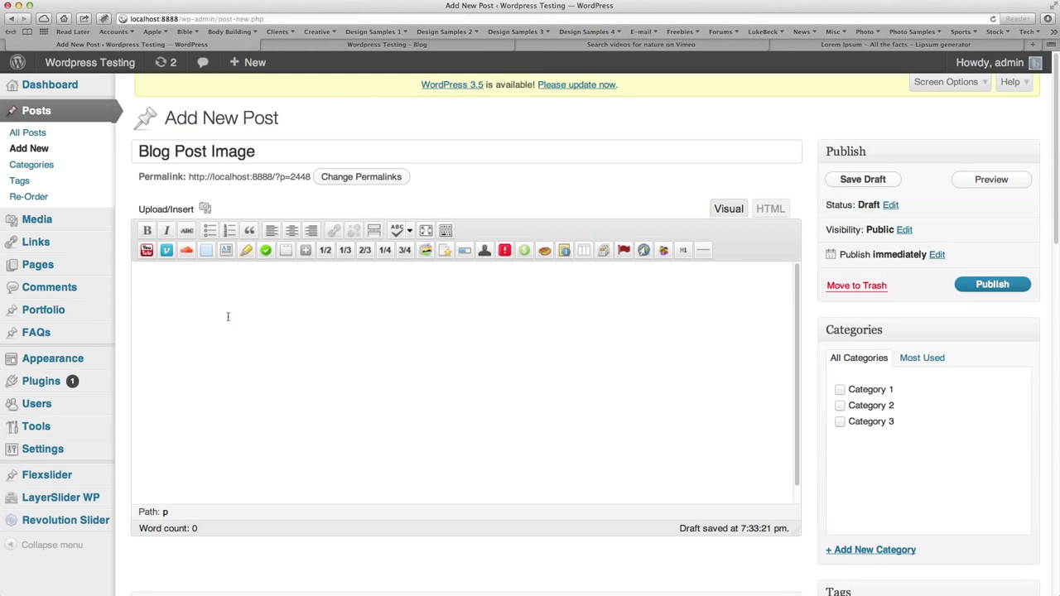
left_click(770, 209)
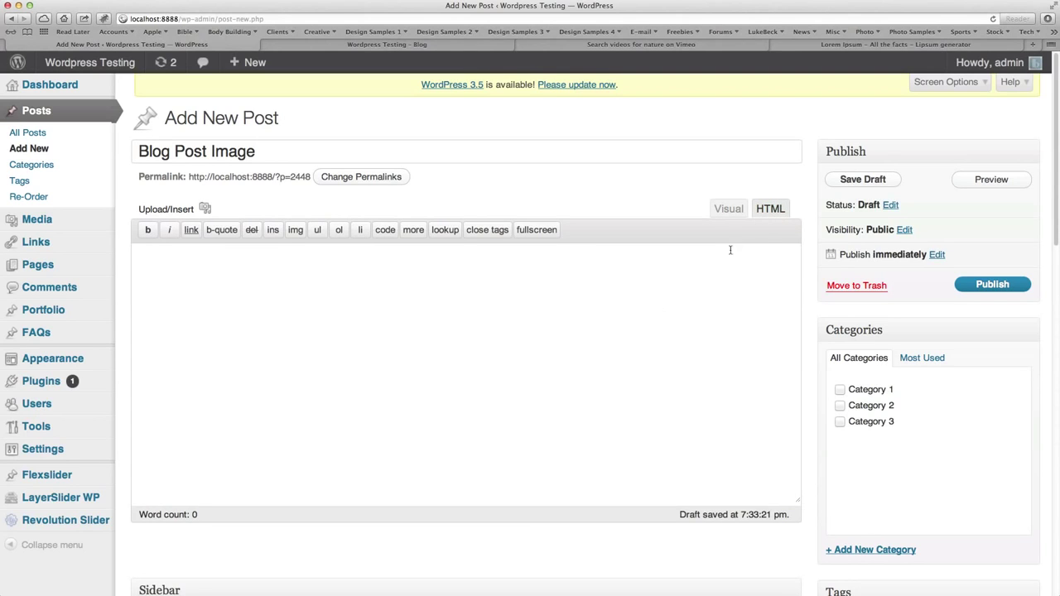
left_click(732, 212)
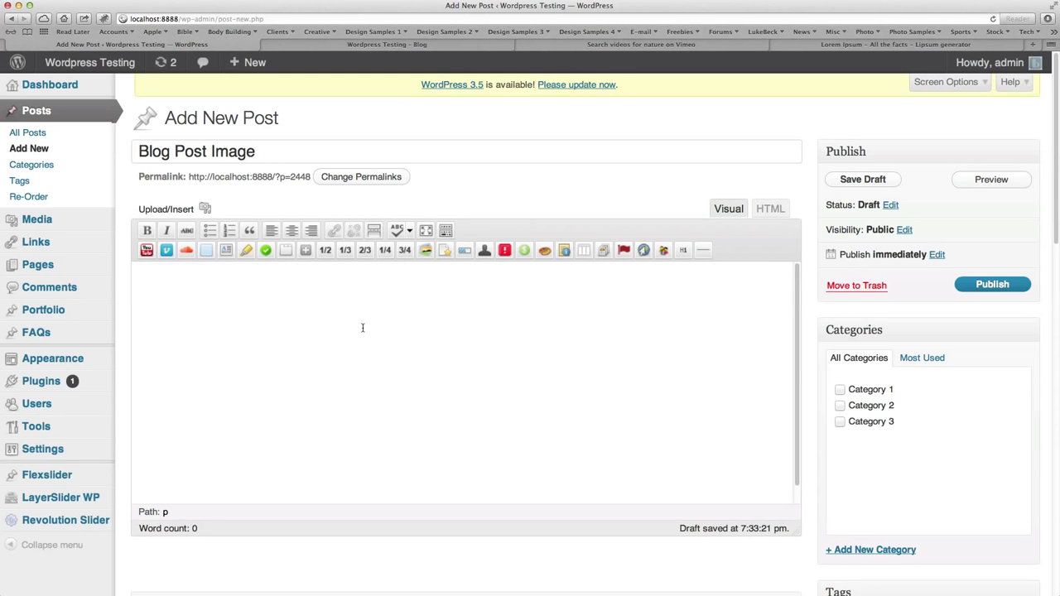
left_click(878, 45)
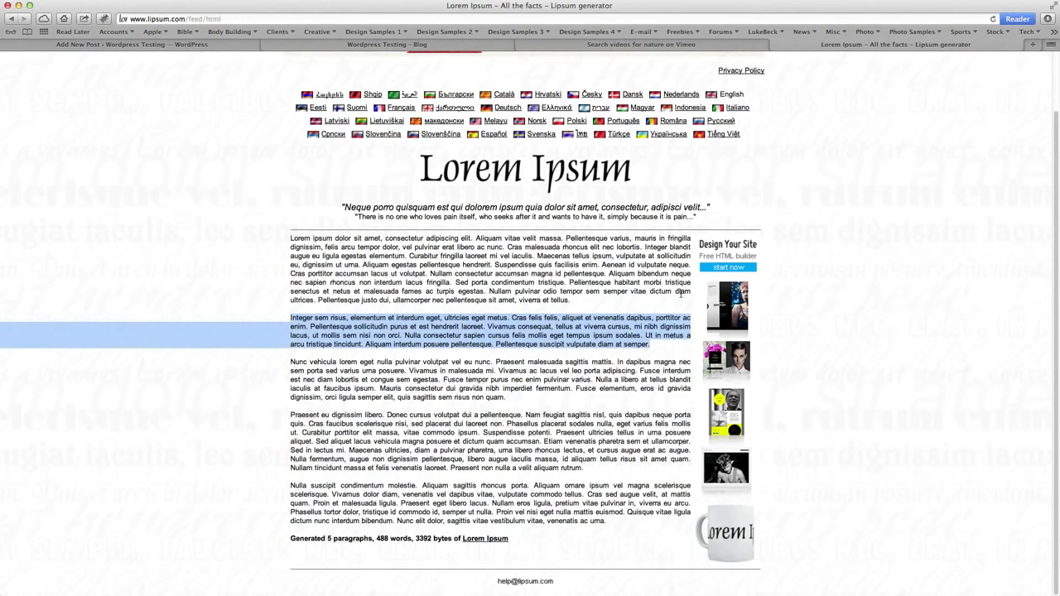
left_click(658, 354)
left_click_drag(653, 348, 459, 332)
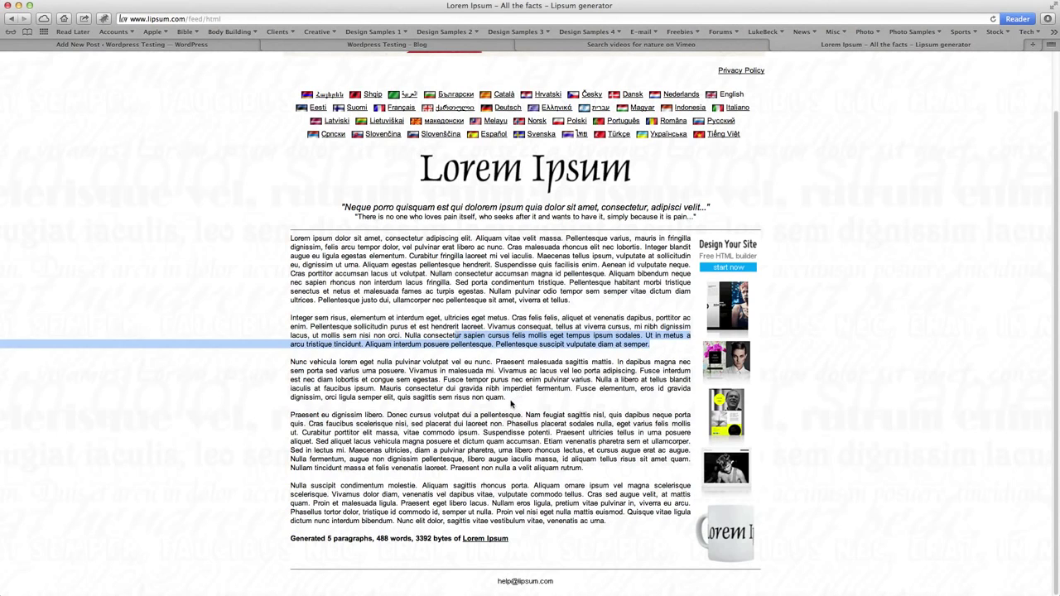
left_click_drag(511, 401, 268, 242)
key("super+c")
left_click(255, 46)
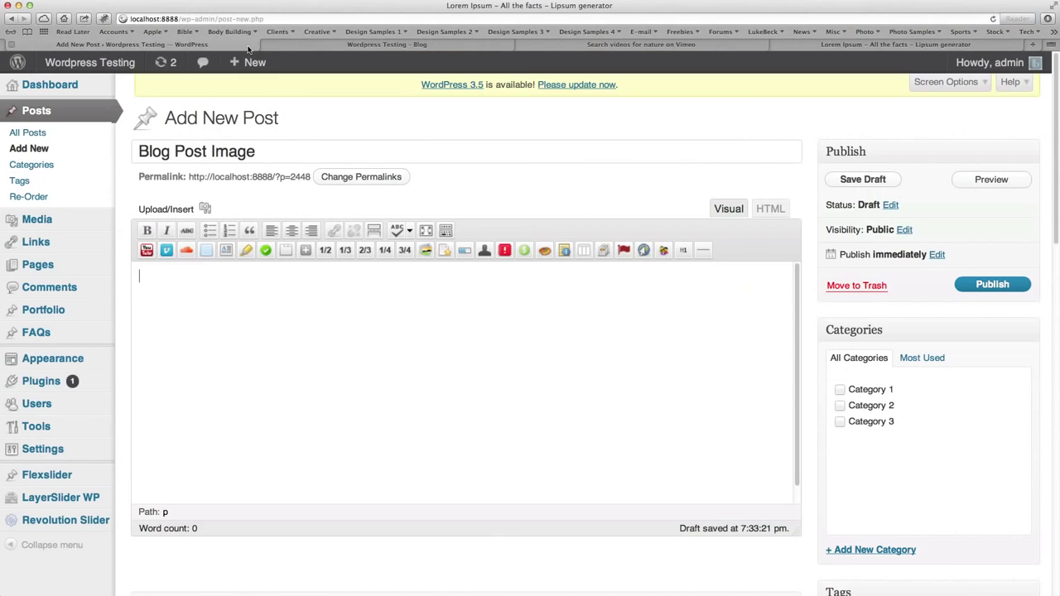
key("super+v")
scroll(375, 382, "up", 2)
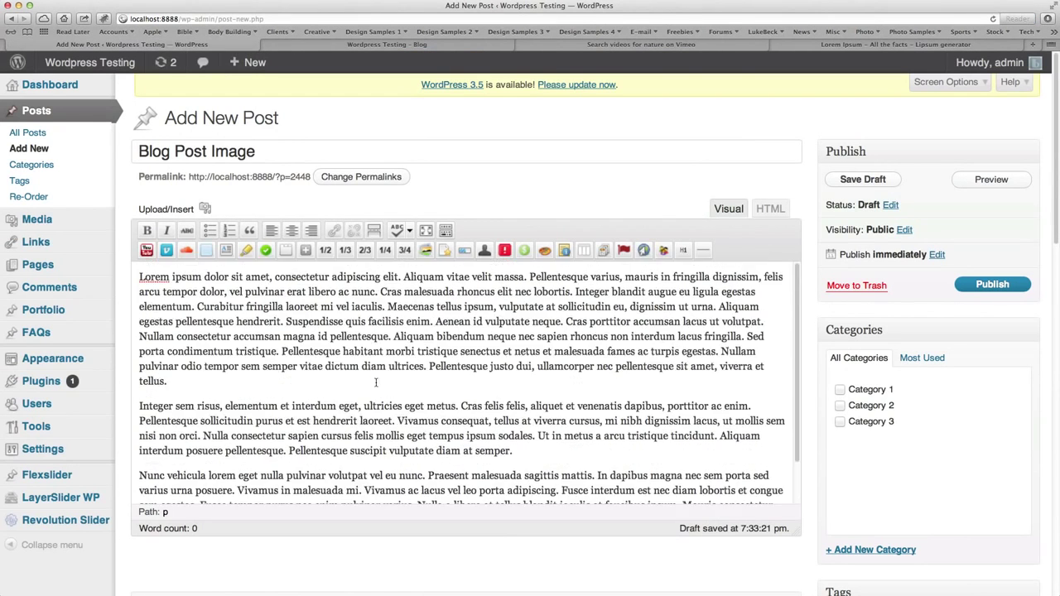
Examine the Sidebar, Post Options and featured image settings further down the post editing page.
scroll(565, 421, "down", 1)
scroll(820, 452, "down", 8)
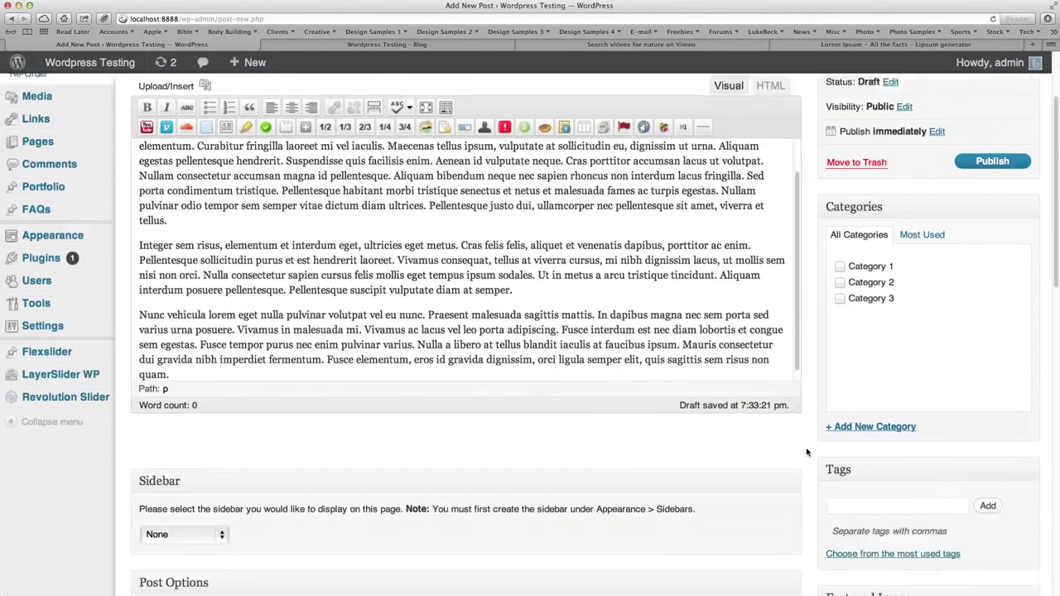
scroll(807, 451, "down", 3)
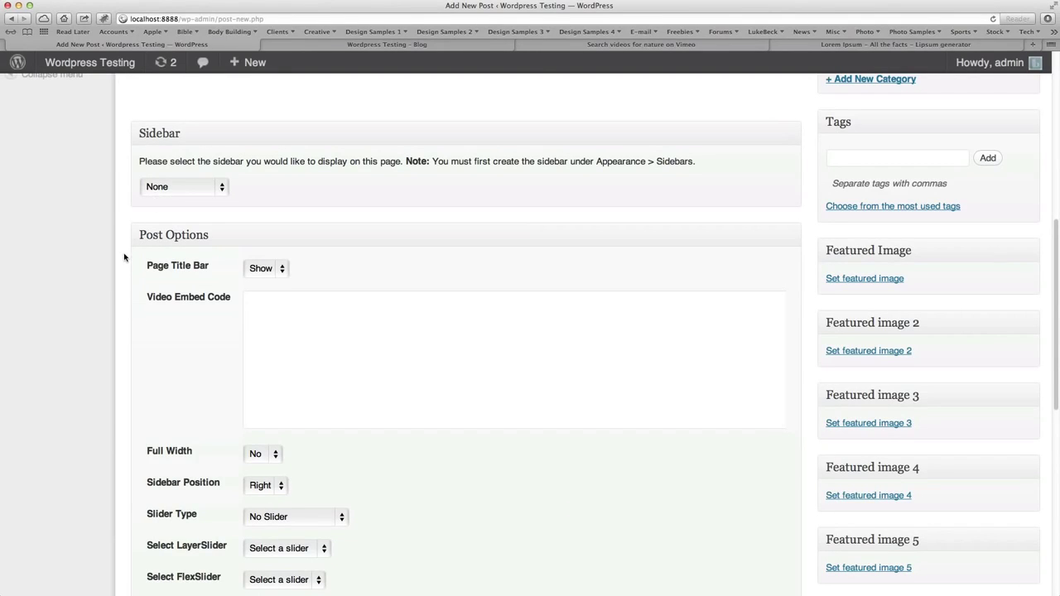
scroll(125, 257, "down", 5)
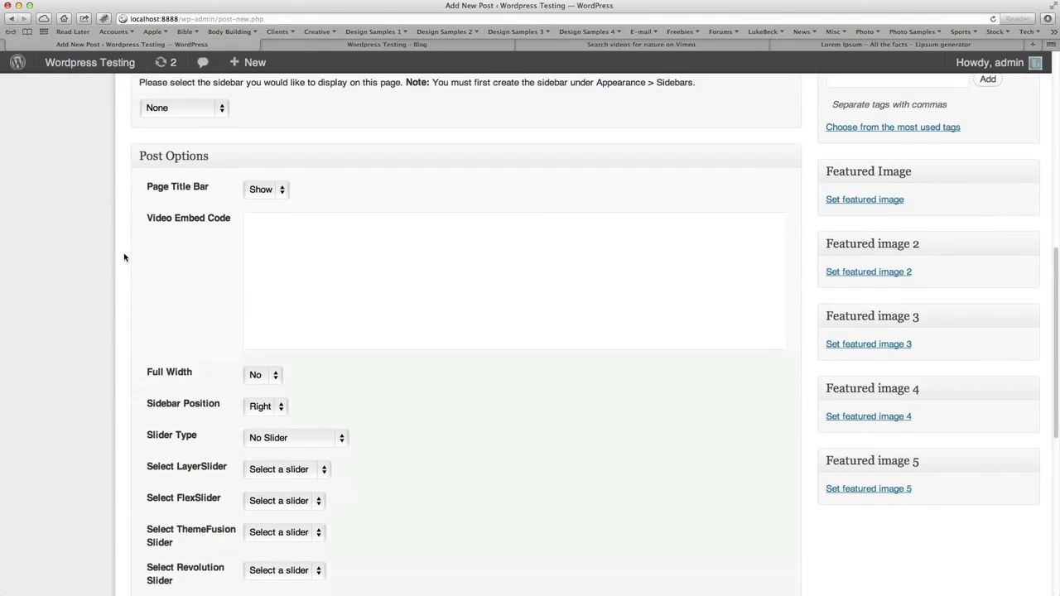
scroll(754, 305, "up", 15)
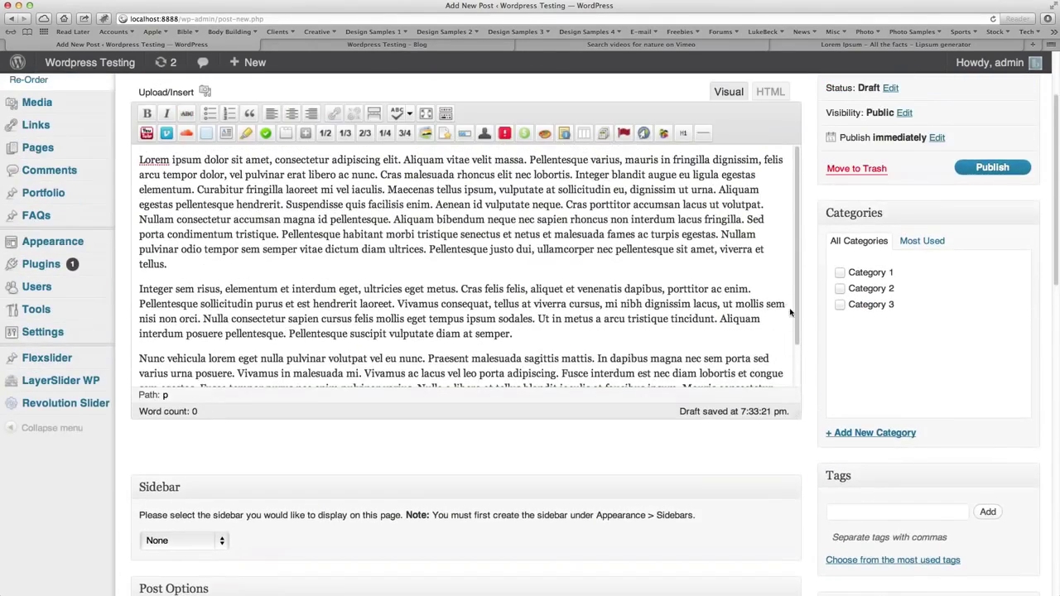
scroll(808, 368, "up", 2)
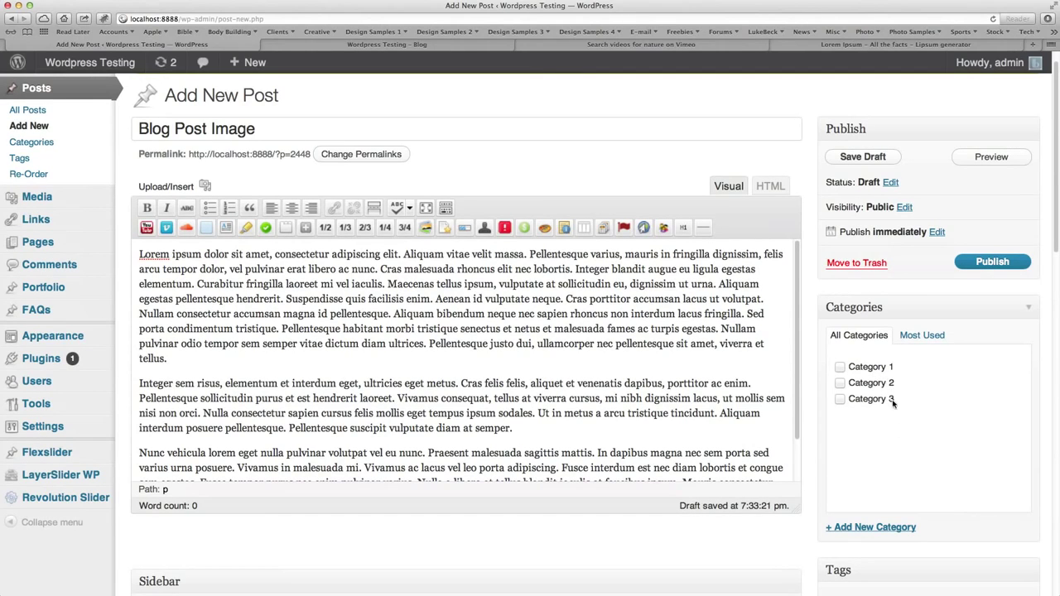
Create a new category named "Category 4" for the post and also assign the post to Category 1.
left_click(880, 528)
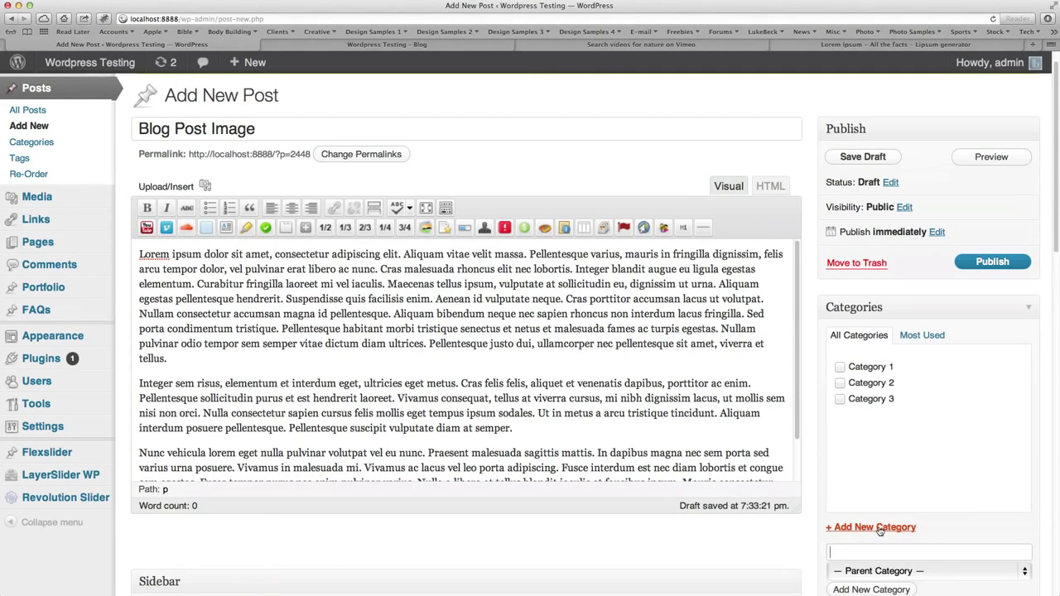
type("Category 4")
scroll(899, 518, "down", 2)
left_click(890, 512)
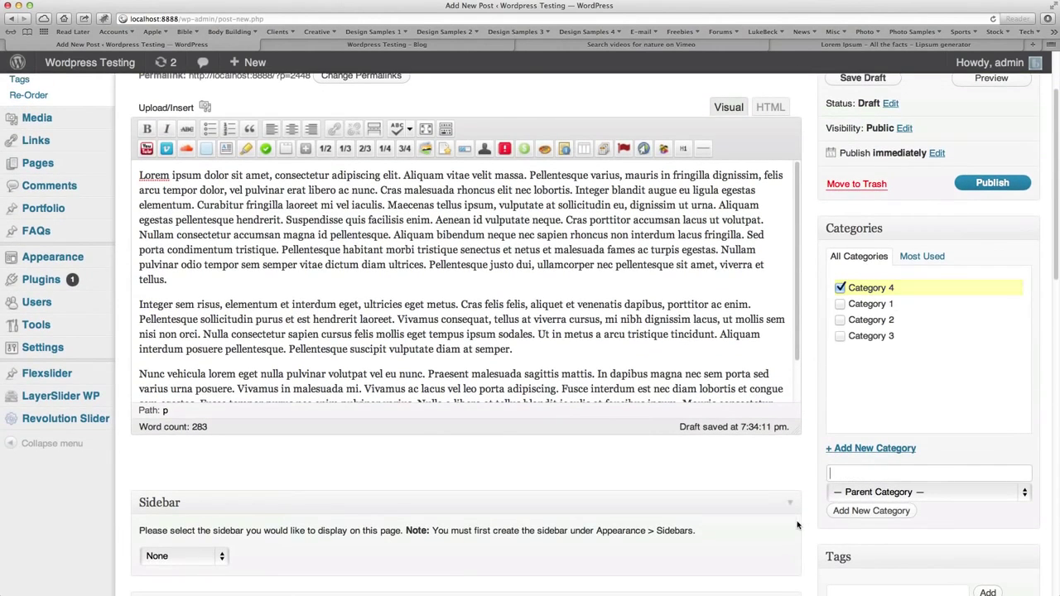
scroll(808, 515, "down", 1)
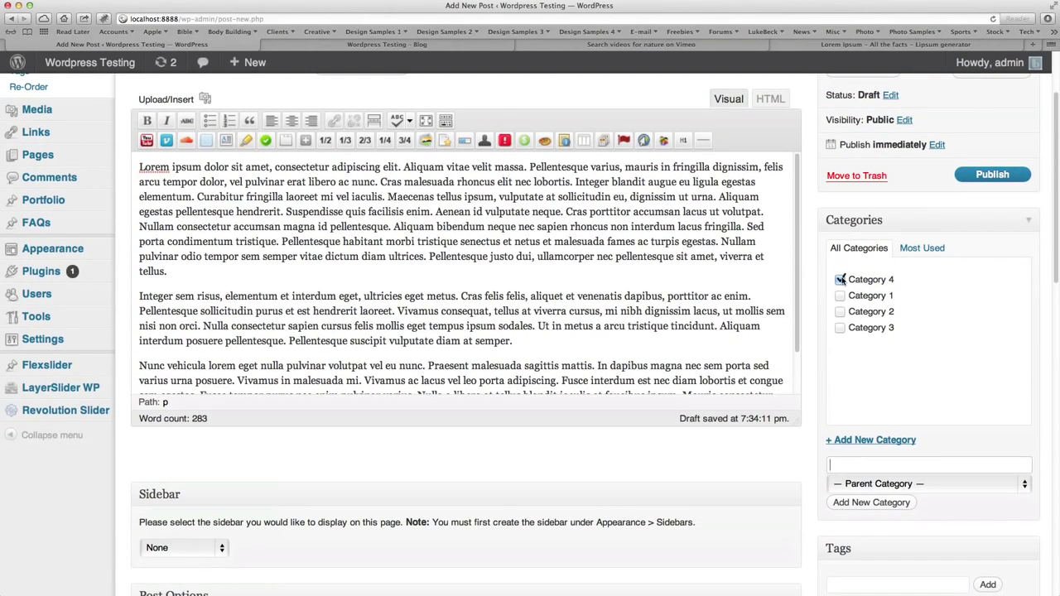
left_click(842, 296)
Add the tag "image" to the post.
scroll(826, 410, "down", 5)
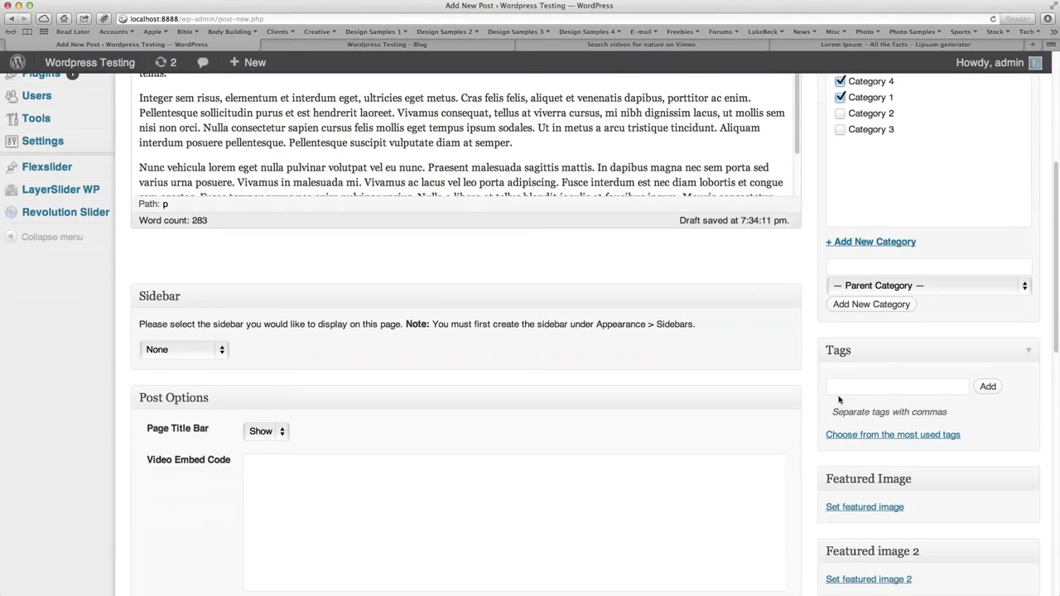
left_click(847, 387)
type("image")
left_click(1002, 387)
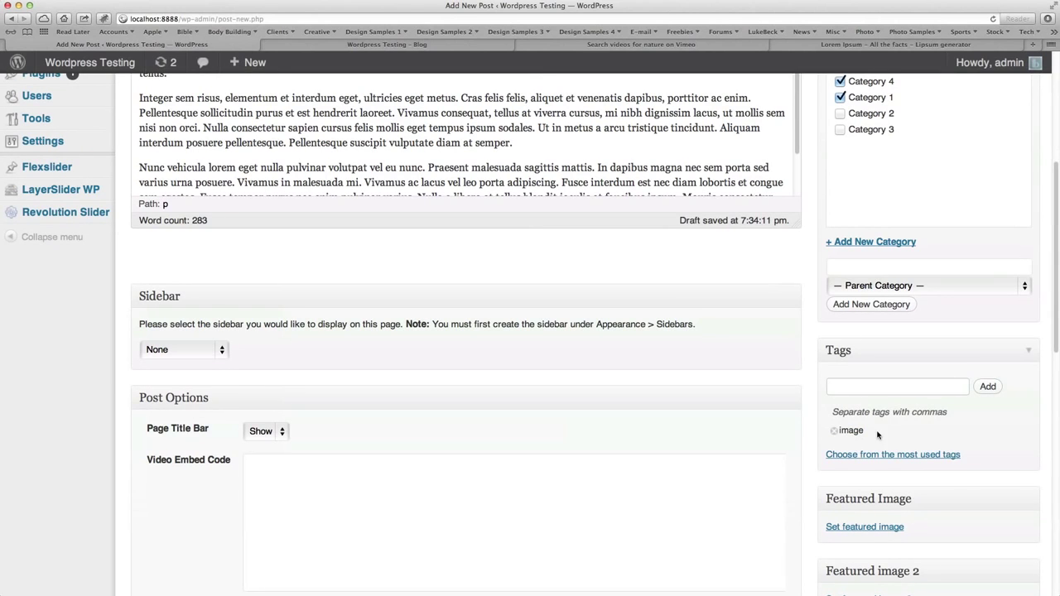
Search the media library for "blog" and use blog_slide_1 as the post's main featured image.
scroll(809, 433, "down", 8)
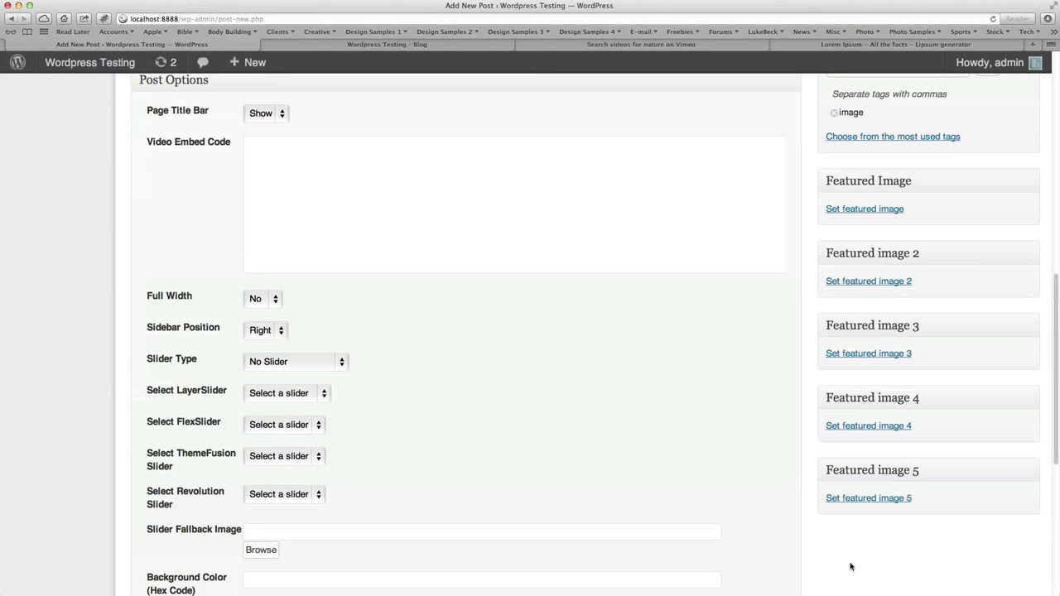
scroll(820, 464, "up", 3)
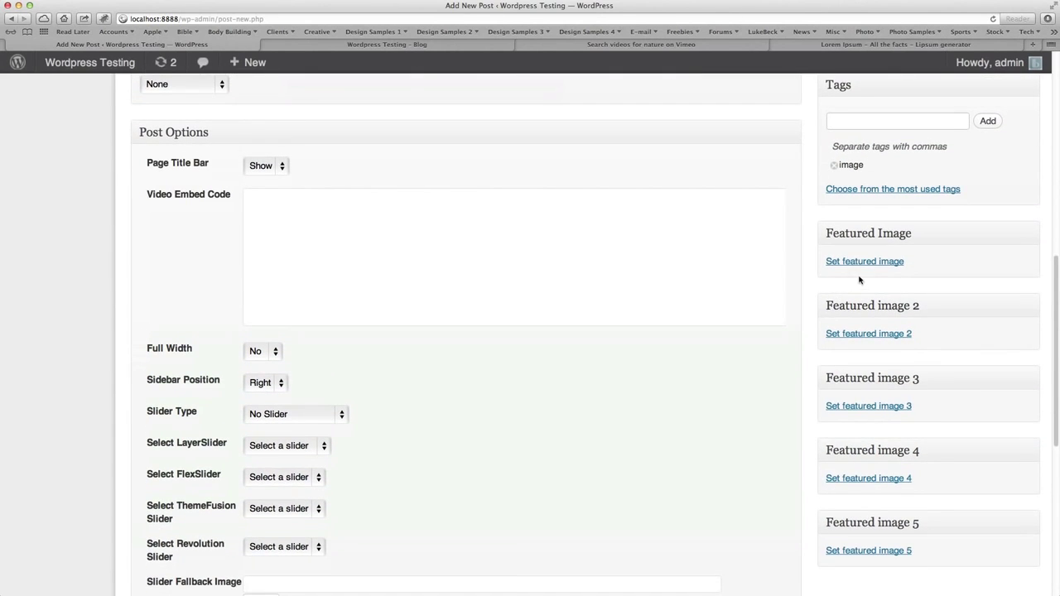
left_click(867, 264)
left_click(443, 129)
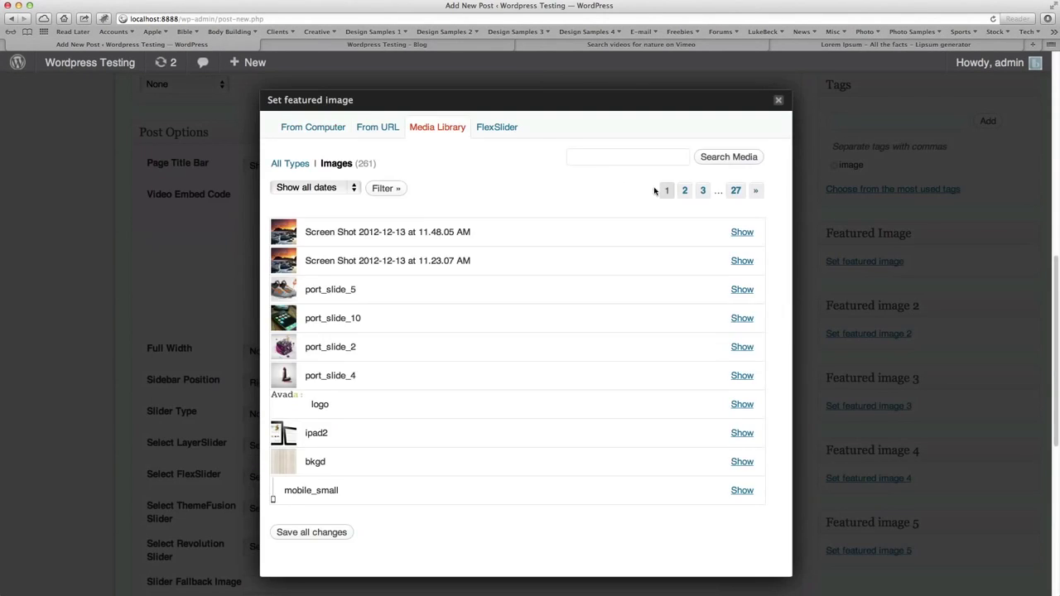
left_click(651, 159)
type("blog")
key("Return")
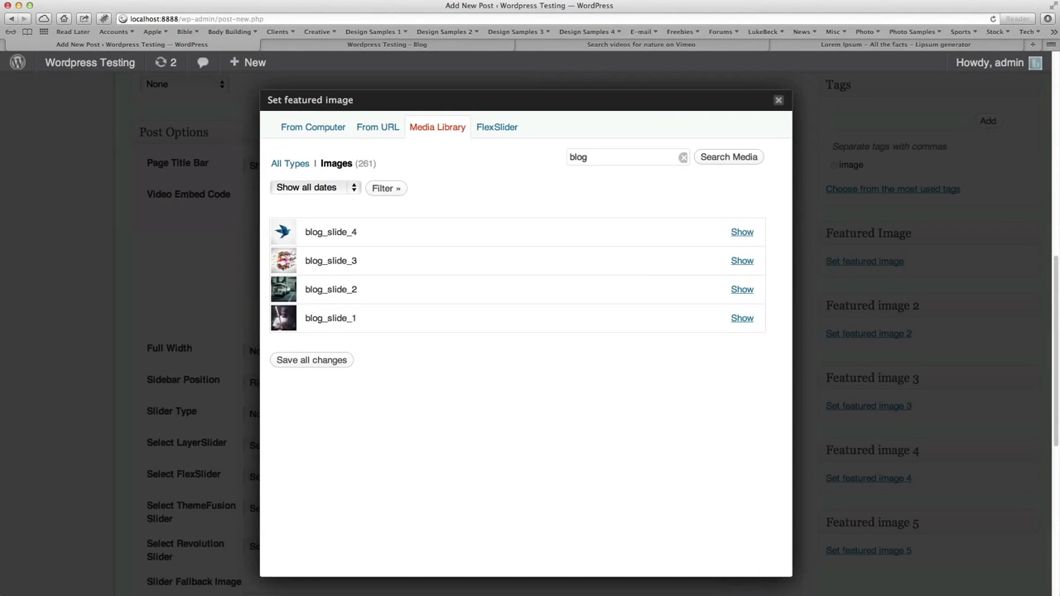
left_click(742, 318)
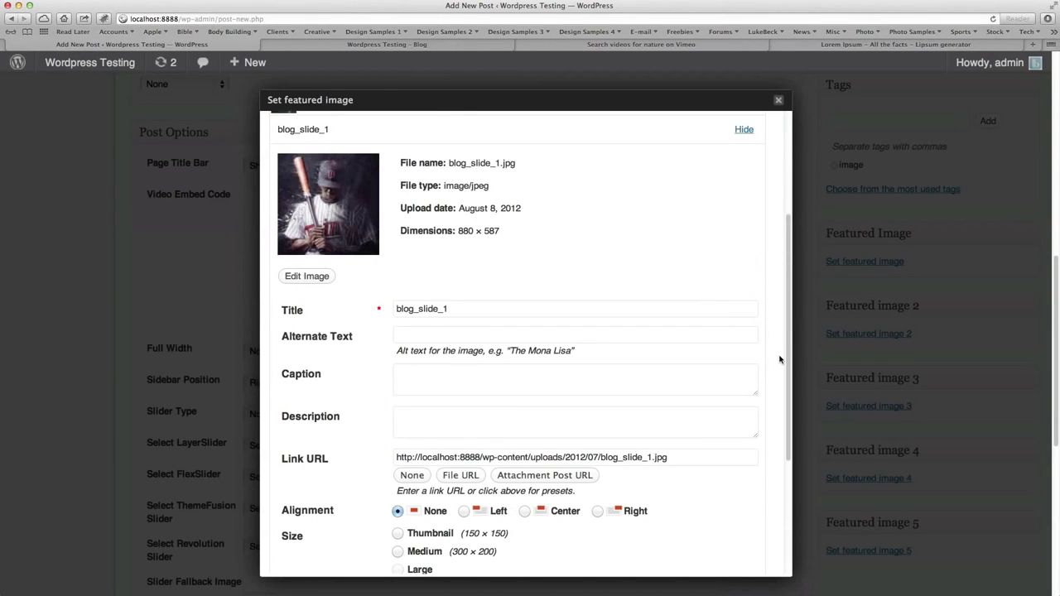
scroll(780, 359, "down", 5)
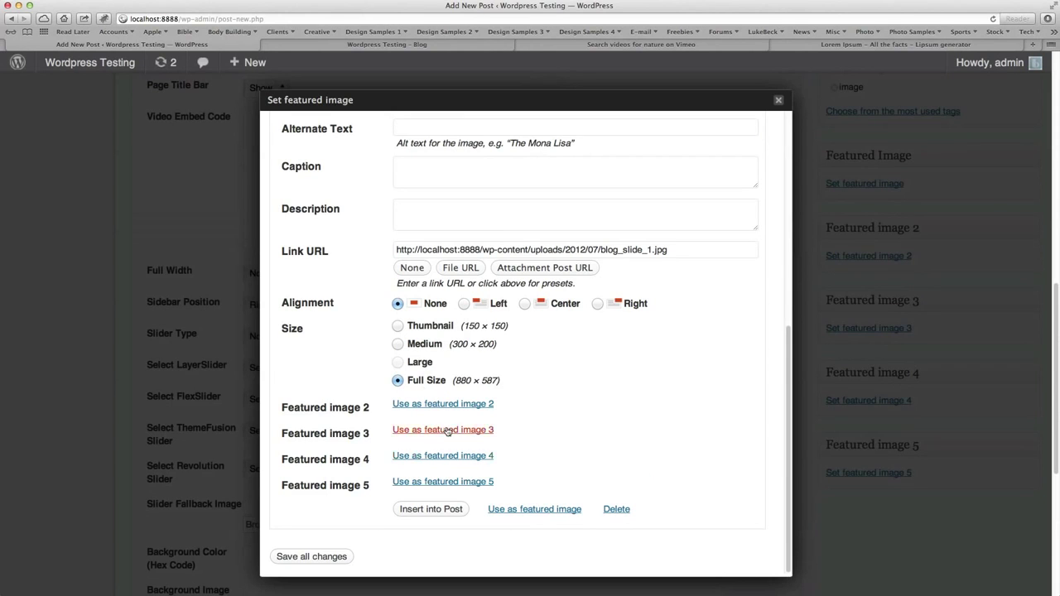
left_click(532, 510)
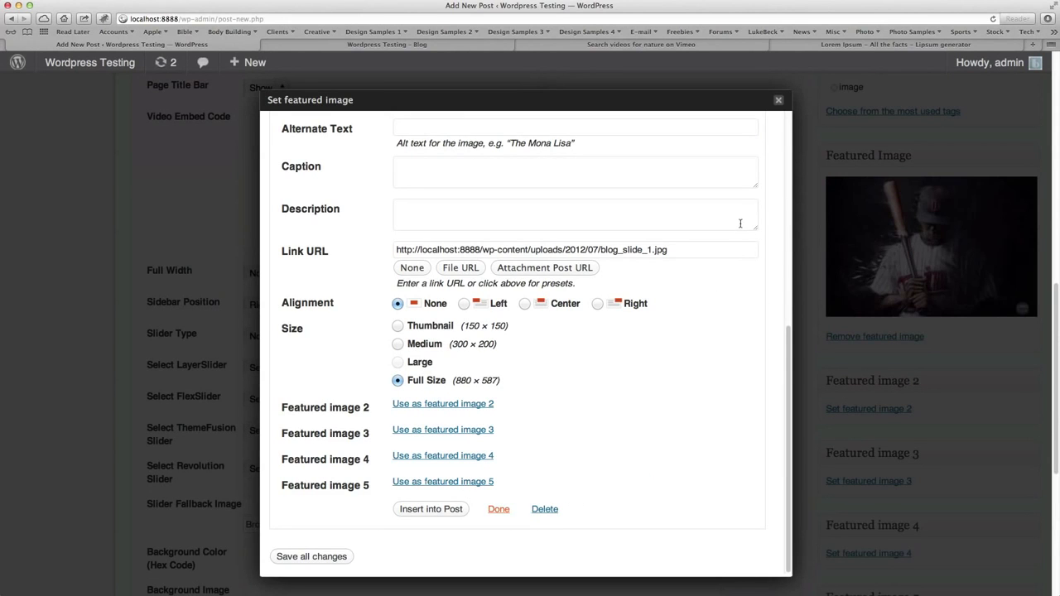
left_click(779, 101)
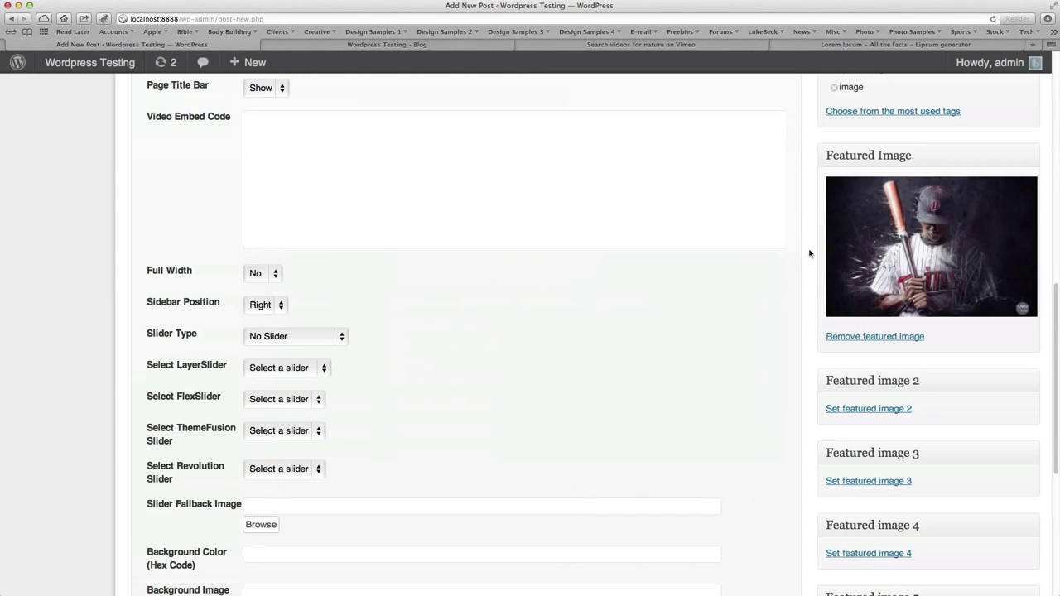
Check over the post's content and settings, publish it and open the list of all posts.
scroll(811, 271, "up", 10)
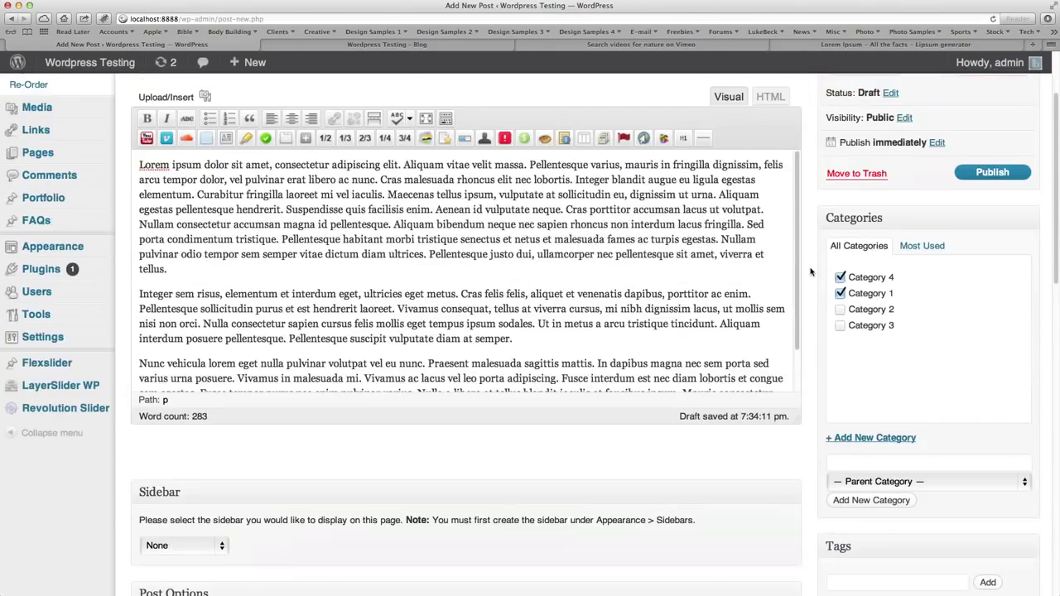
scroll(808, 304, "up", 2)
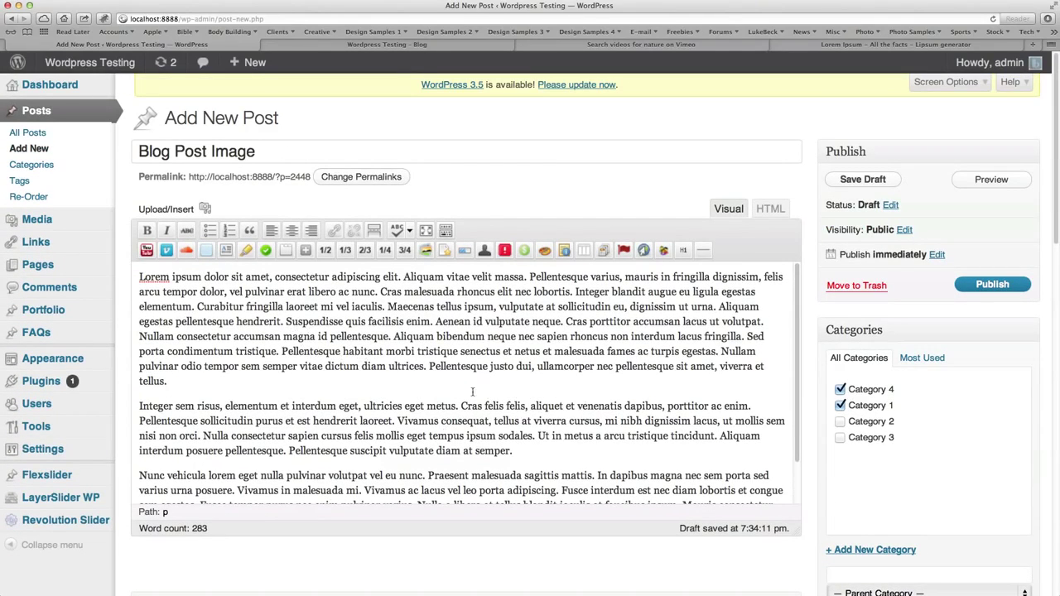
scroll(757, 423, "down", 4)
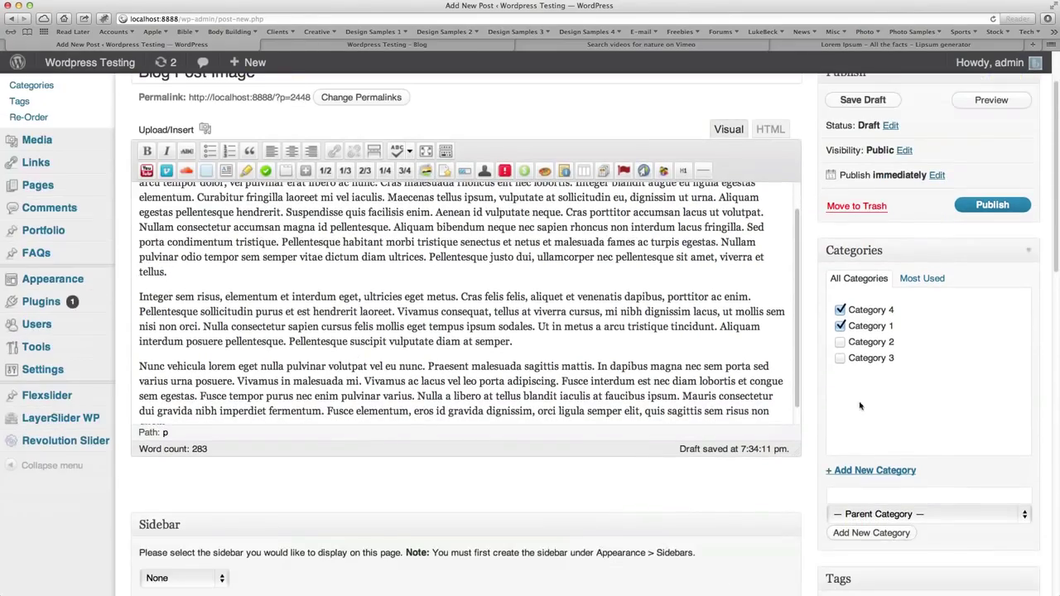
scroll(831, 470, "down", 8)
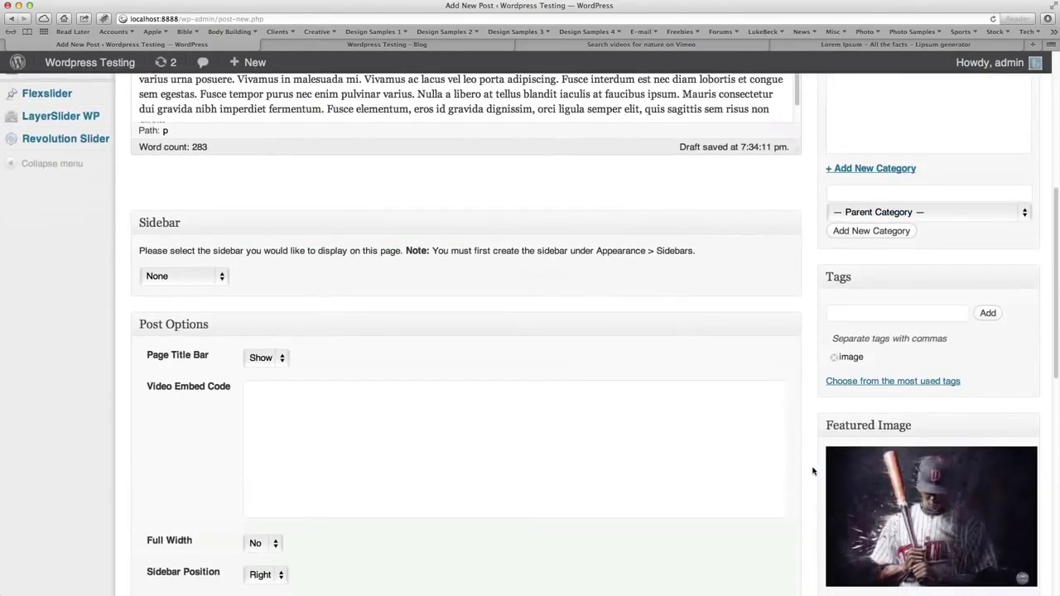
scroll(812, 470, "up", 10)
left_click(986, 284)
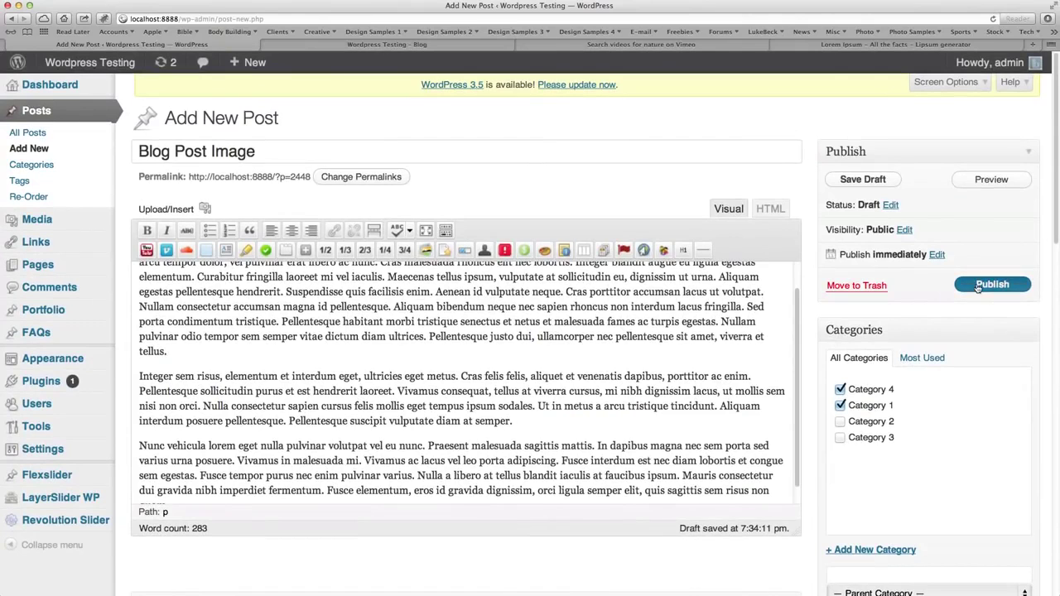
left_click(32, 129)
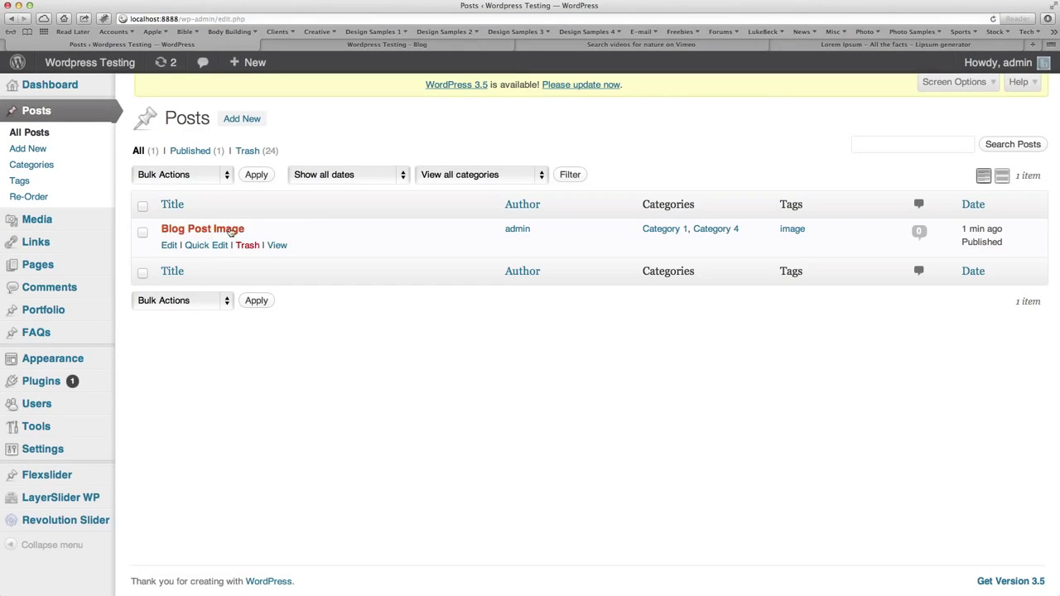
Start another new post titled "Blog Post Slideshow" and place the cursor in its empty body.
left_click(249, 121)
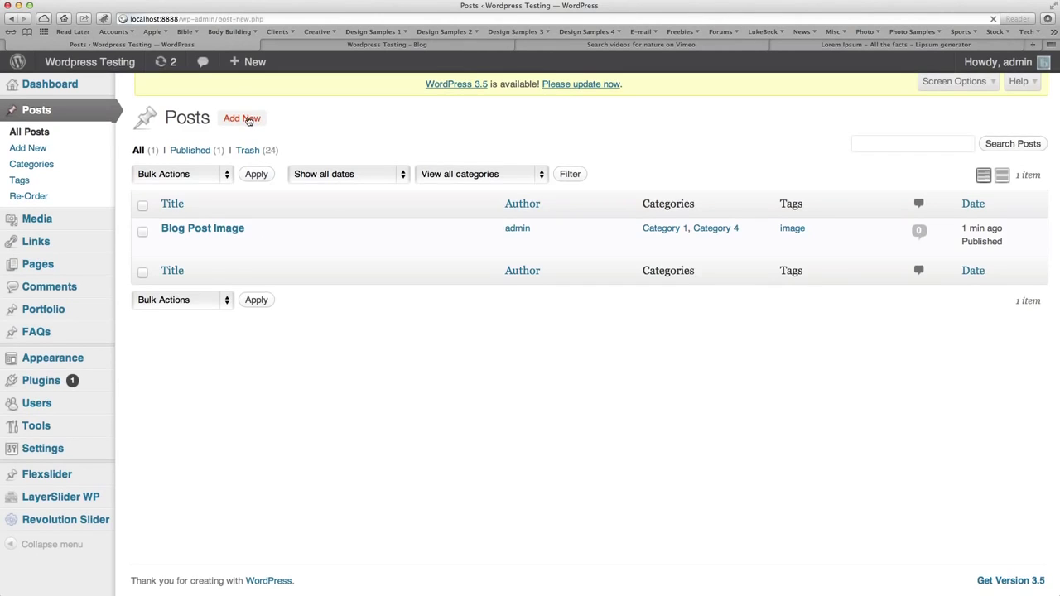
type("Blo")
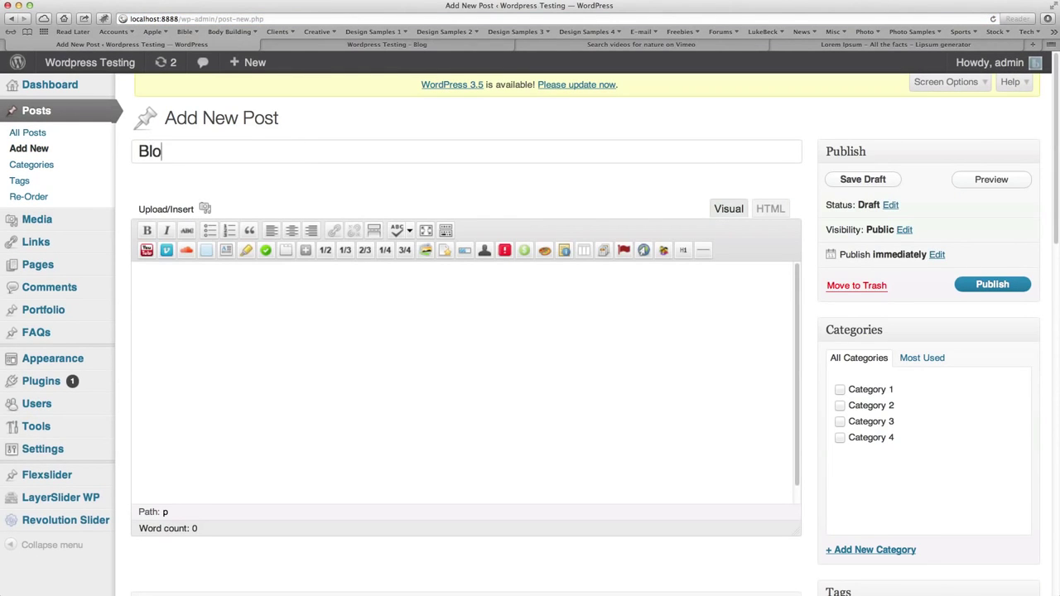
type("g Post Slideshow")
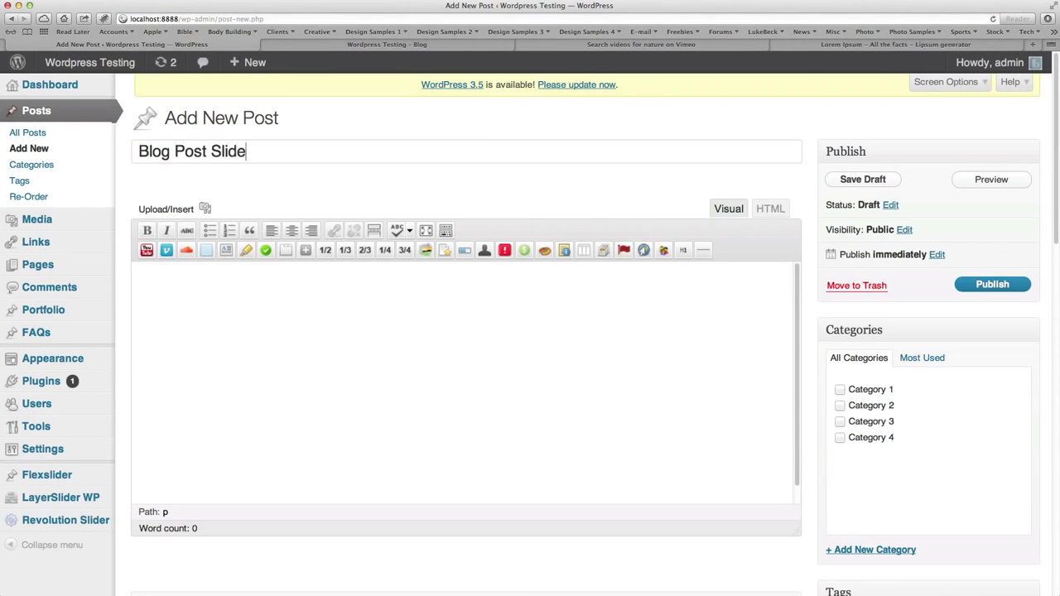
left_click(251, 353)
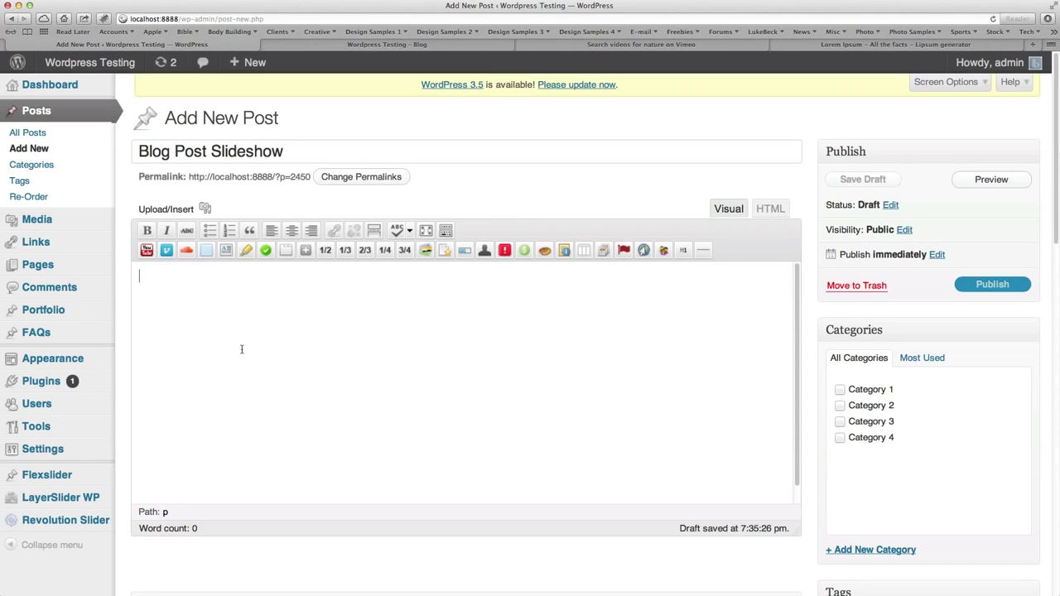
Paste the copied lorem ipsum text into the slideshow post's body and assign the post to Category 3.
key("super+v")
scroll(375, 372, "up", 2)
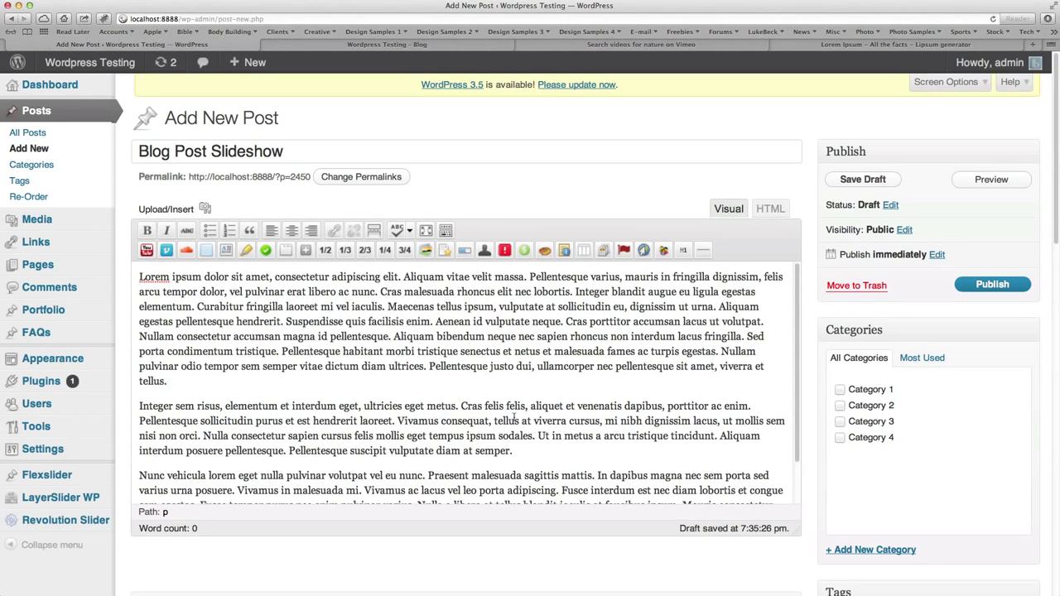
scroll(816, 427, "down", 8)
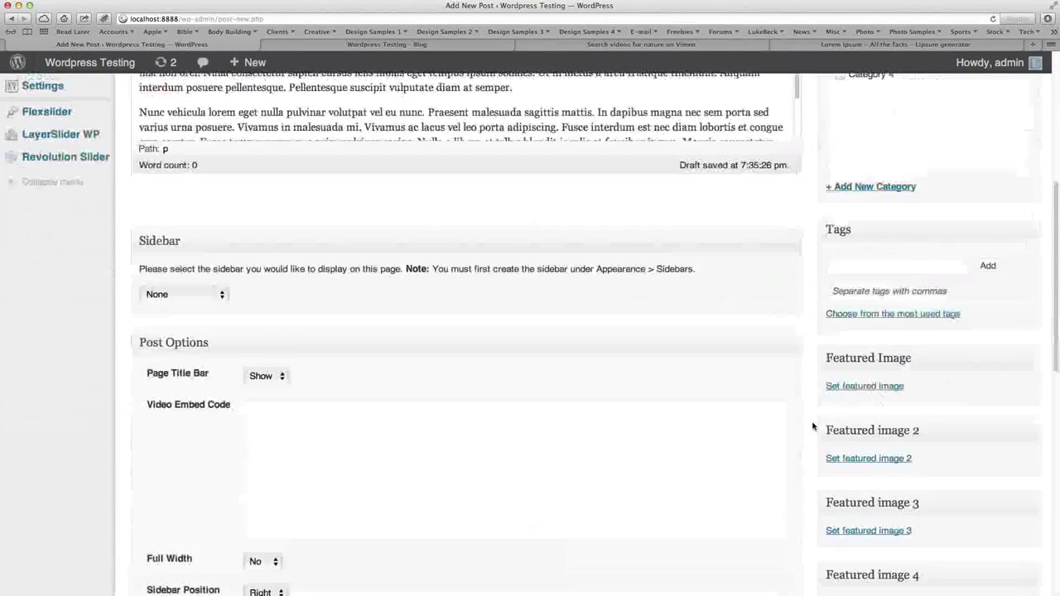
scroll(816, 426, "up", 6)
left_click(841, 306)
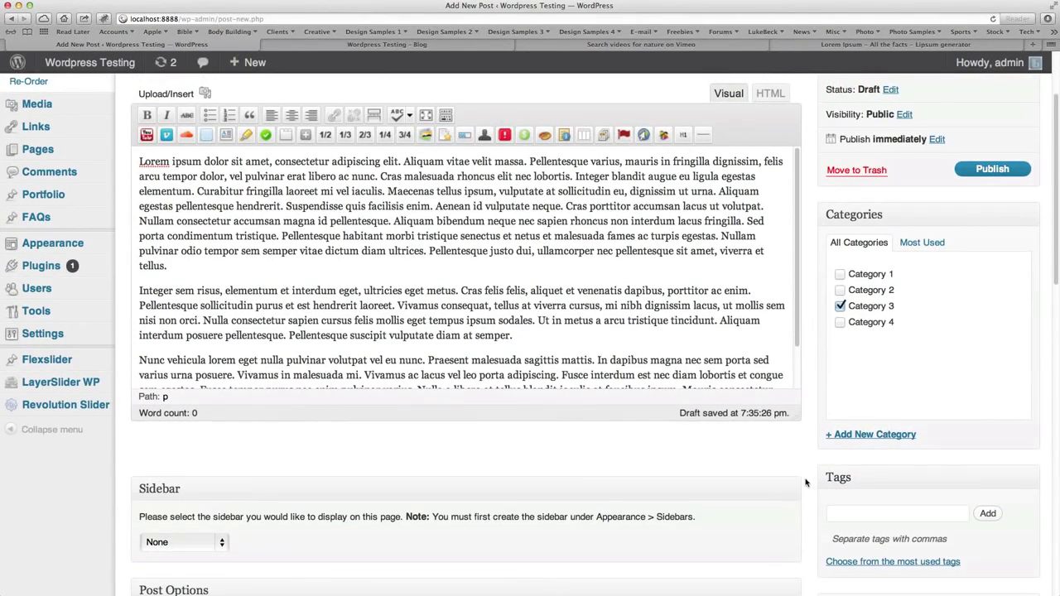
Add the tag "slideshow" to the post.
scroll(806, 483, "down", 1)
left_click(846, 503)
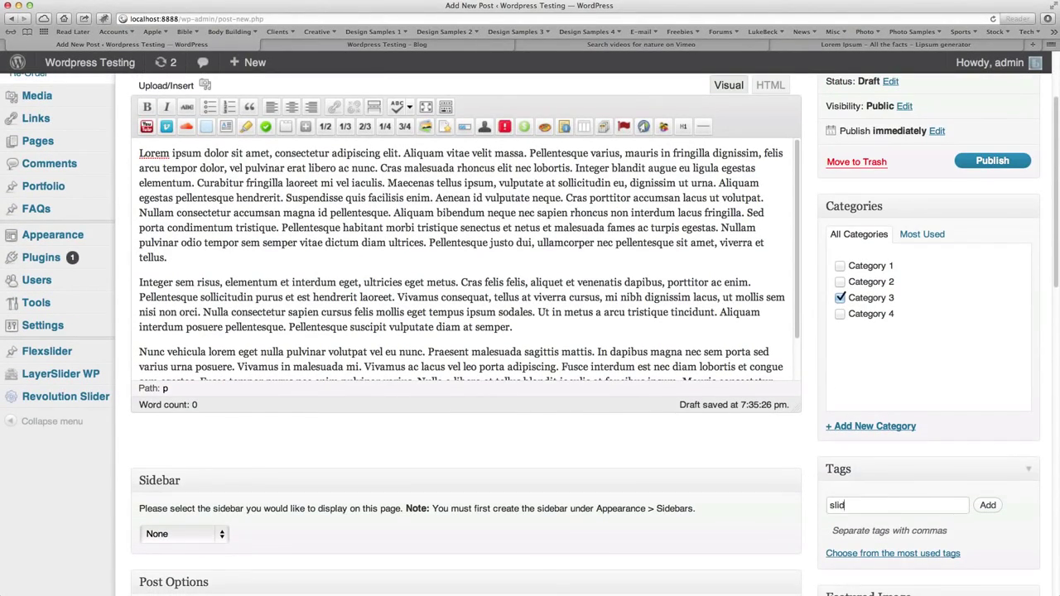
type("slideshow")
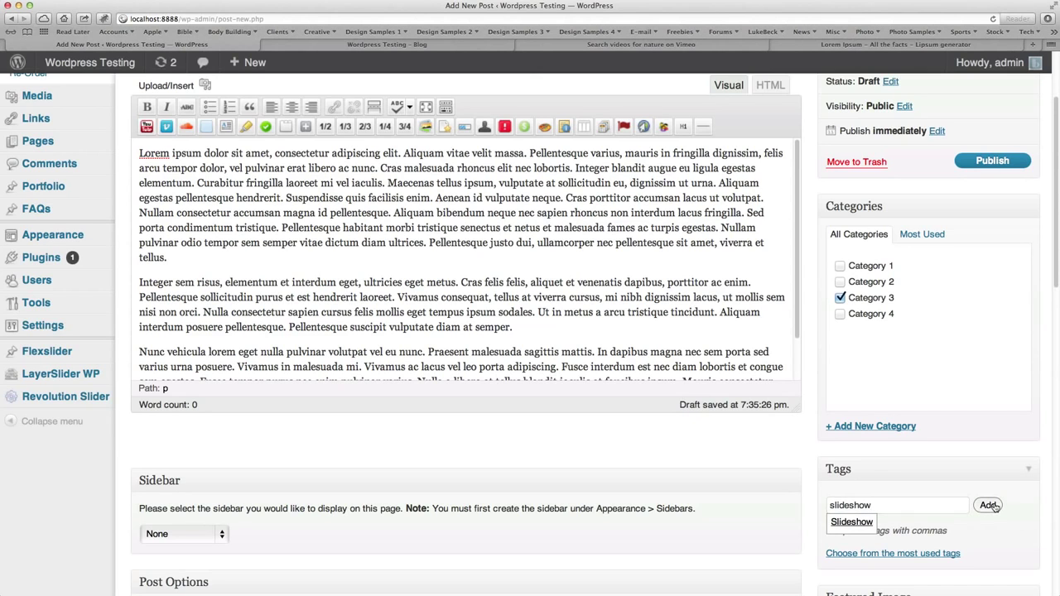
left_click(988, 505)
Search the media library for "blog" and use blog_slide_4 as the slideshow post's main featured image.
scroll(1018, 528, "down", 3)
scroll(804, 549, "down", 10)
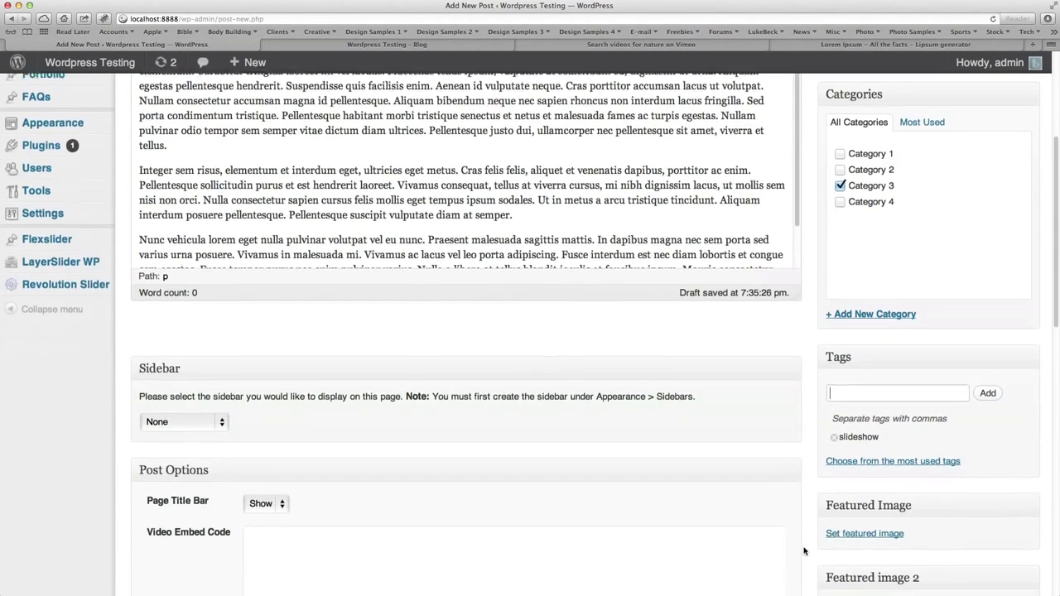
scroll(820, 522, "up", 2)
left_click(867, 281)
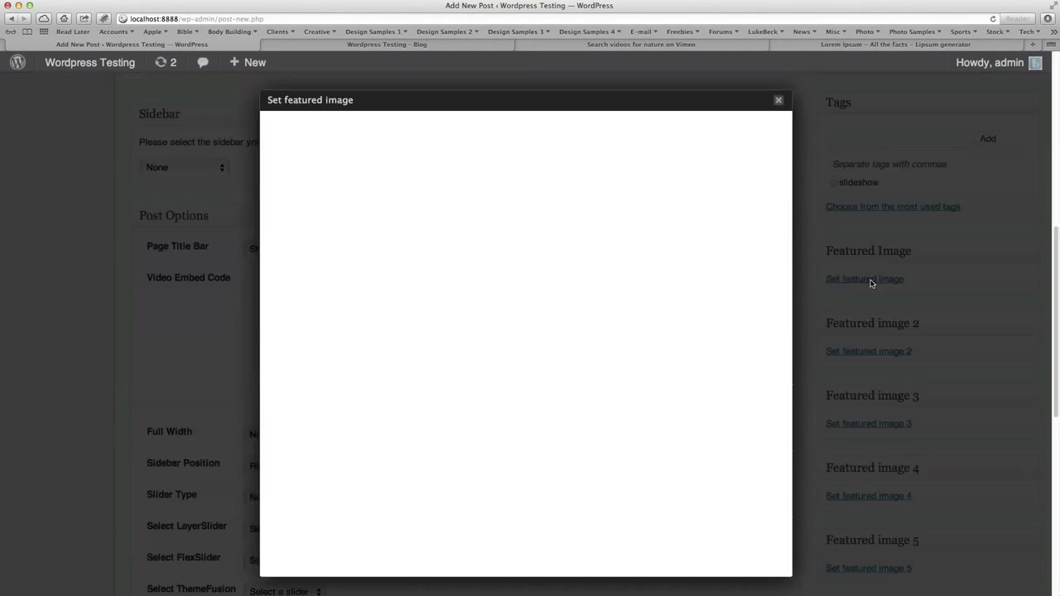
left_click(428, 129)
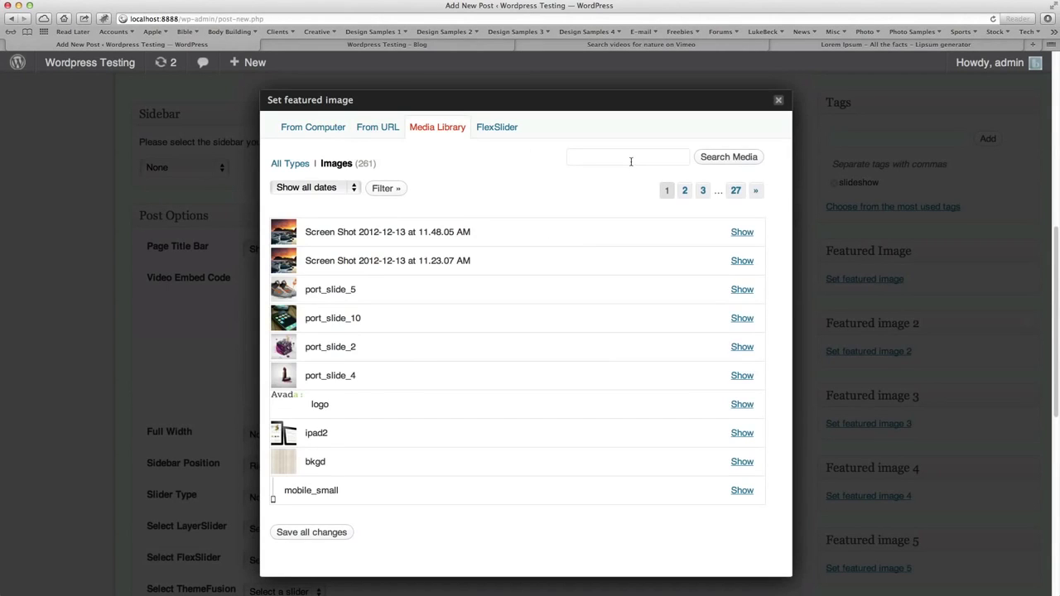
left_click(625, 158)
type("blog")
key("Return")
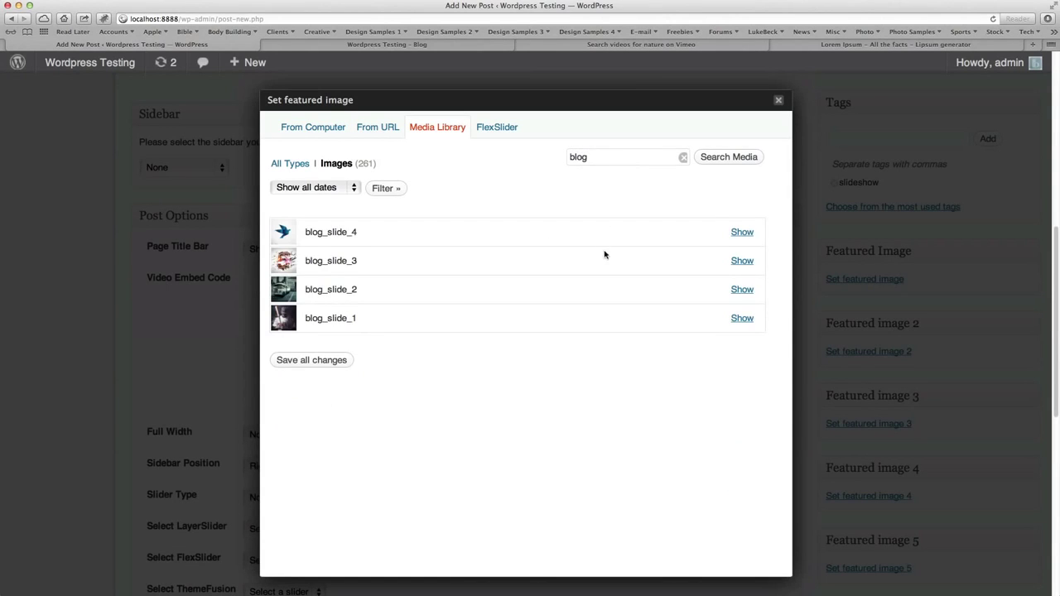
left_click(742, 232)
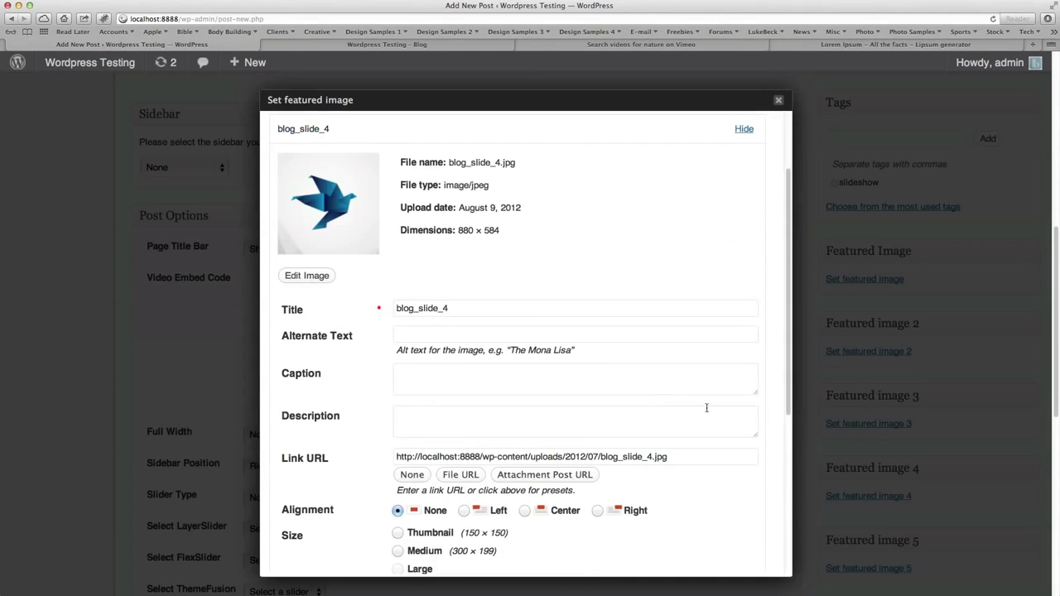
scroll(707, 407, "down", 5)
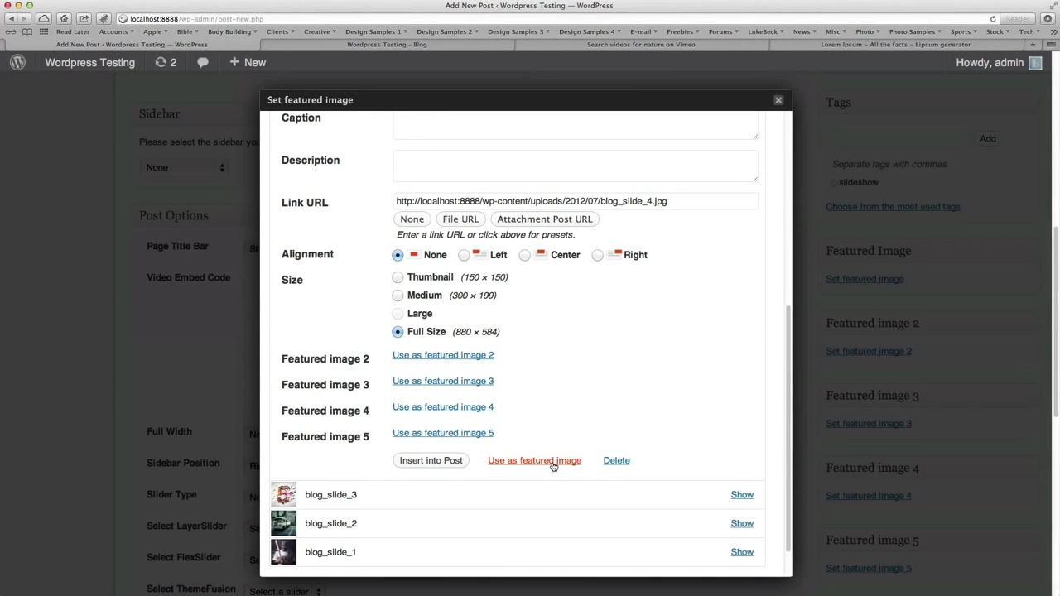
left_click(553, 464)
Use blog_slide_3 from the media library results as the post's featured image 2.
scroll(635, 439, "down", 1)
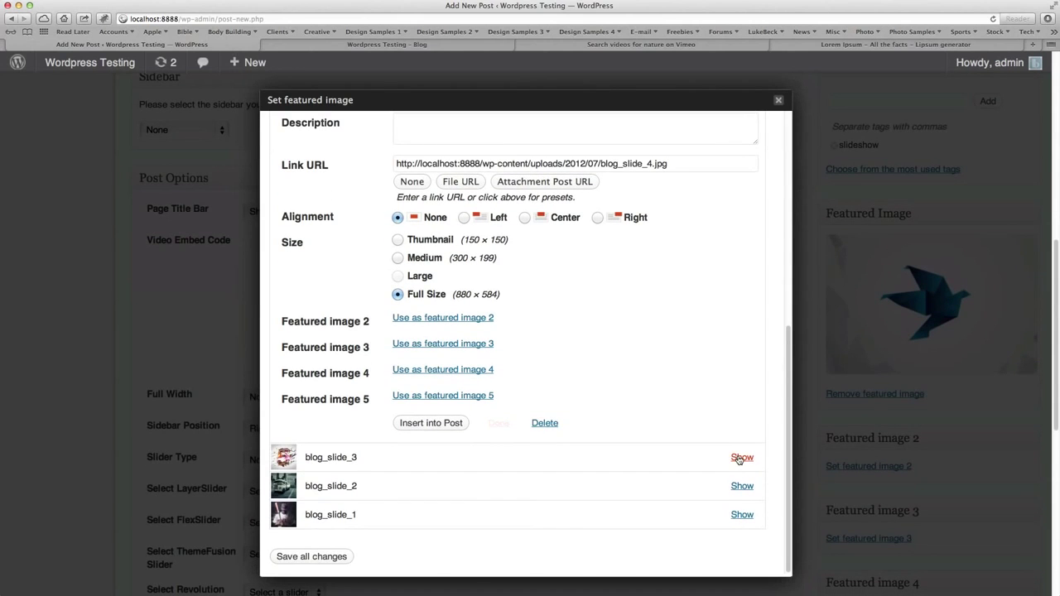
left_click(740, 459)
scroll(741, 457, "down", 8)
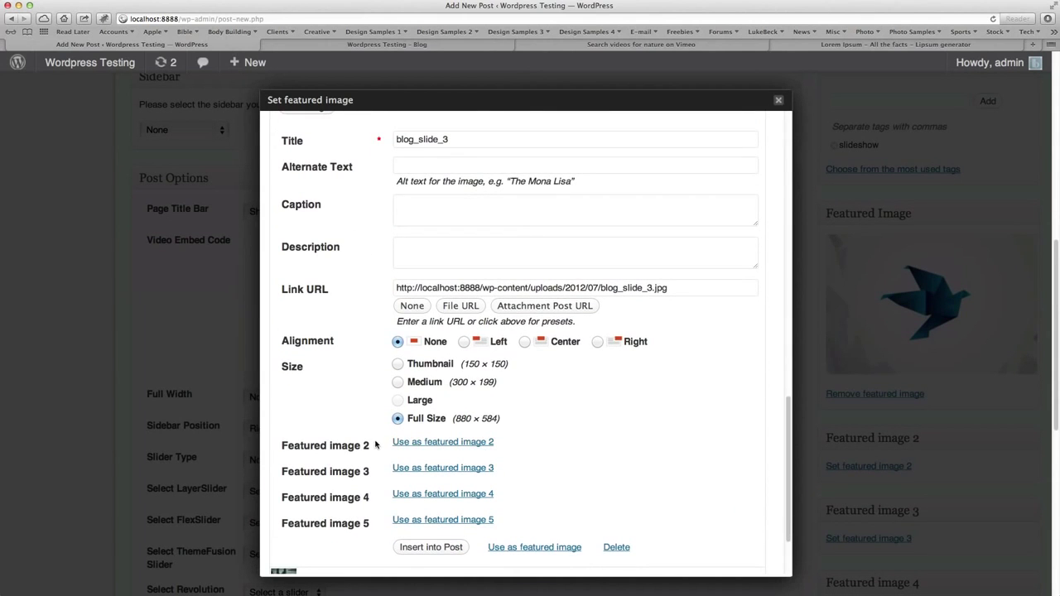
left_click(428, 443)
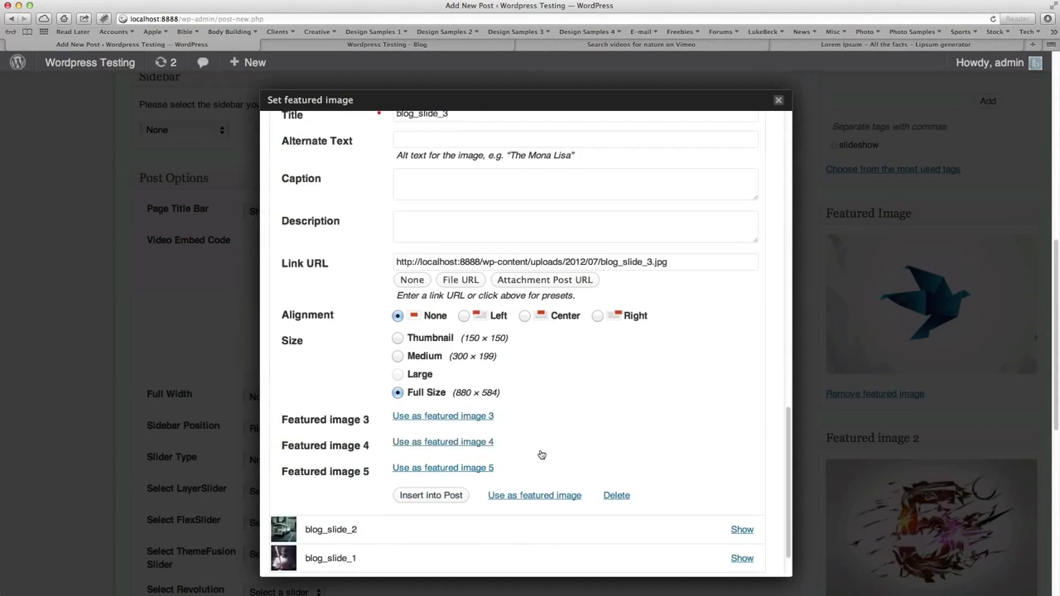
Use blog_slide_2 as the post's featured image 3 and close the media library window.
scroll(738, 463, "down", 2)
left_click(742, 486)
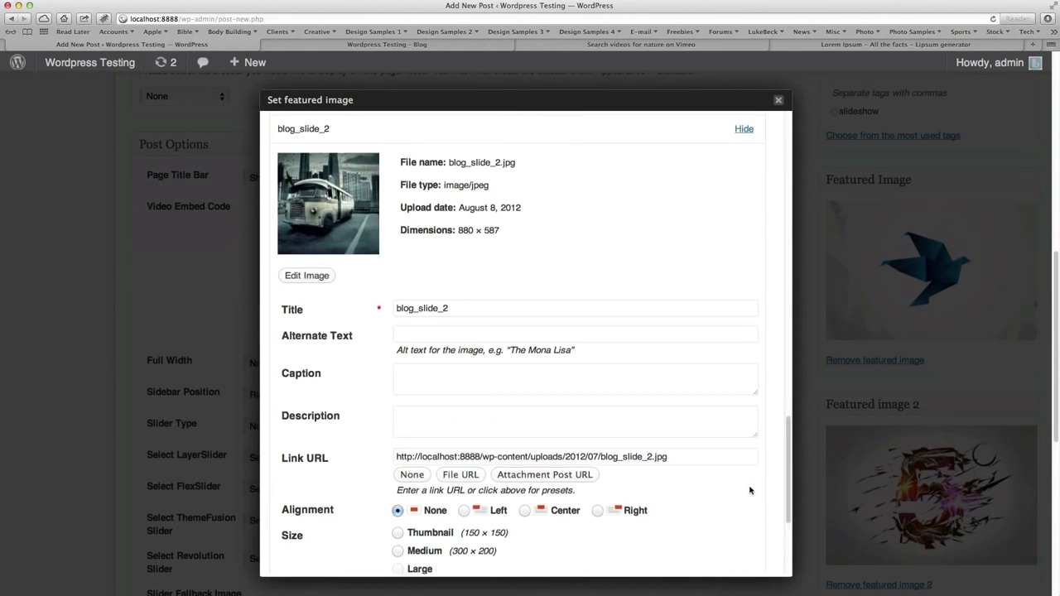
scroll(745, 488, "down", 4)
left_click(452, 404)
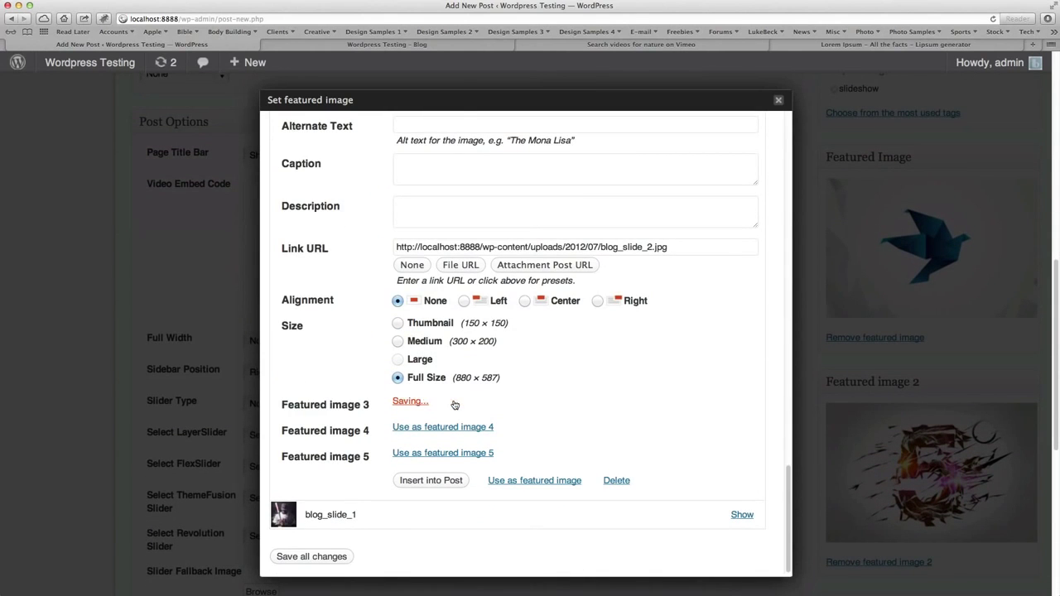
left_click(779, 101)
Check over the assigned featured images and publish the "Blog Post Slideshow" post.
scroll(809, 262, "down", 4)
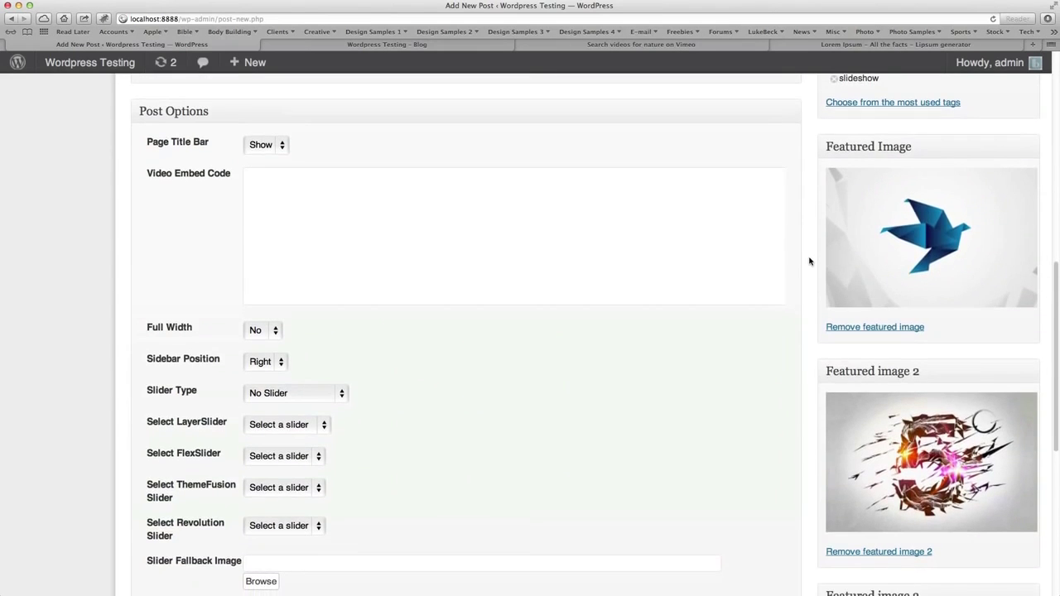
scroll(809, 262, "down", 5)
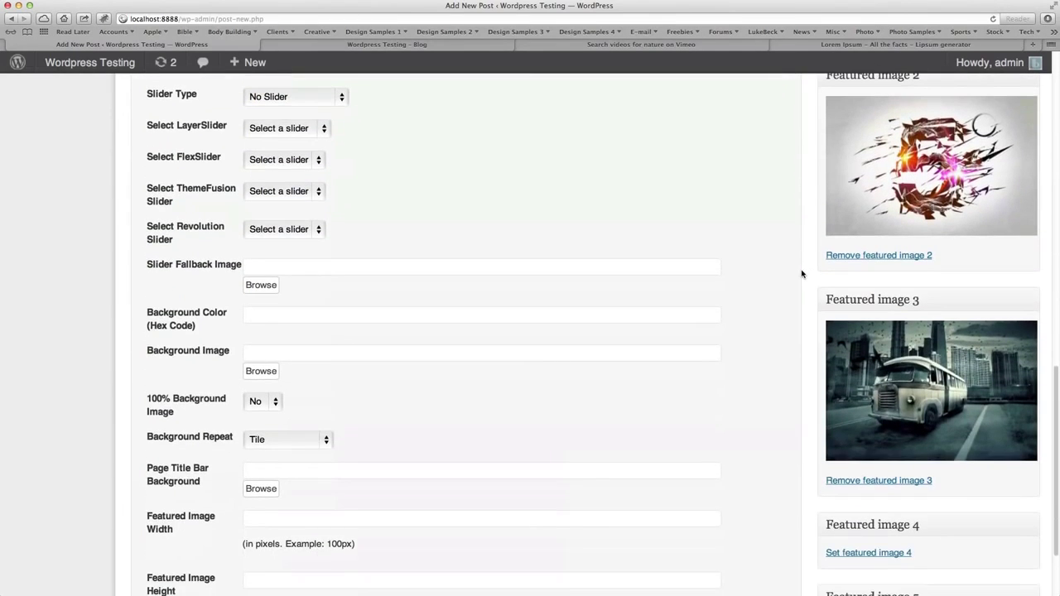
scroll(802, 274, "up", 20)
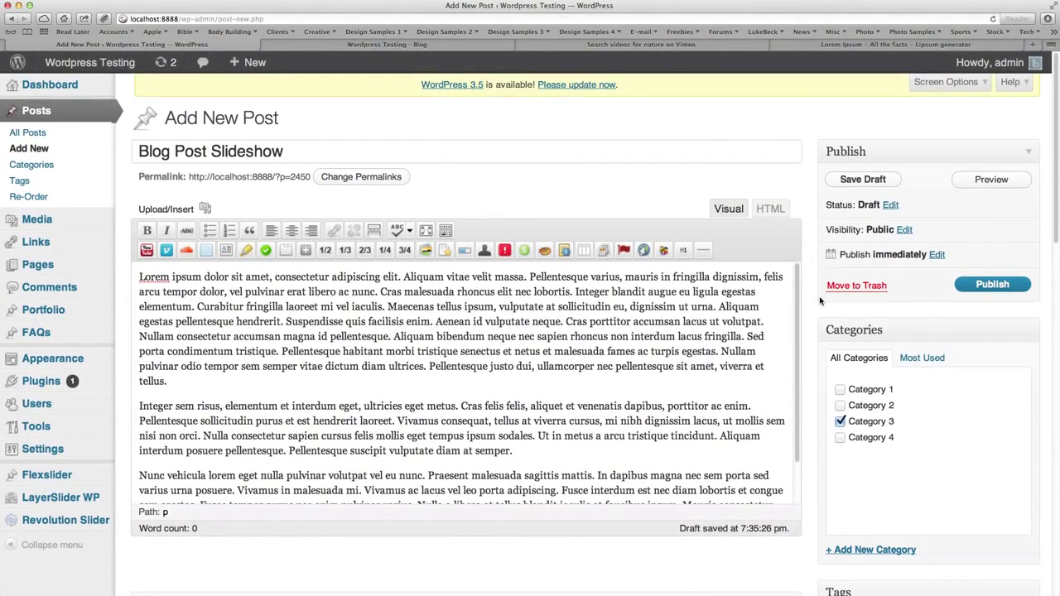
left_click(987, 285)
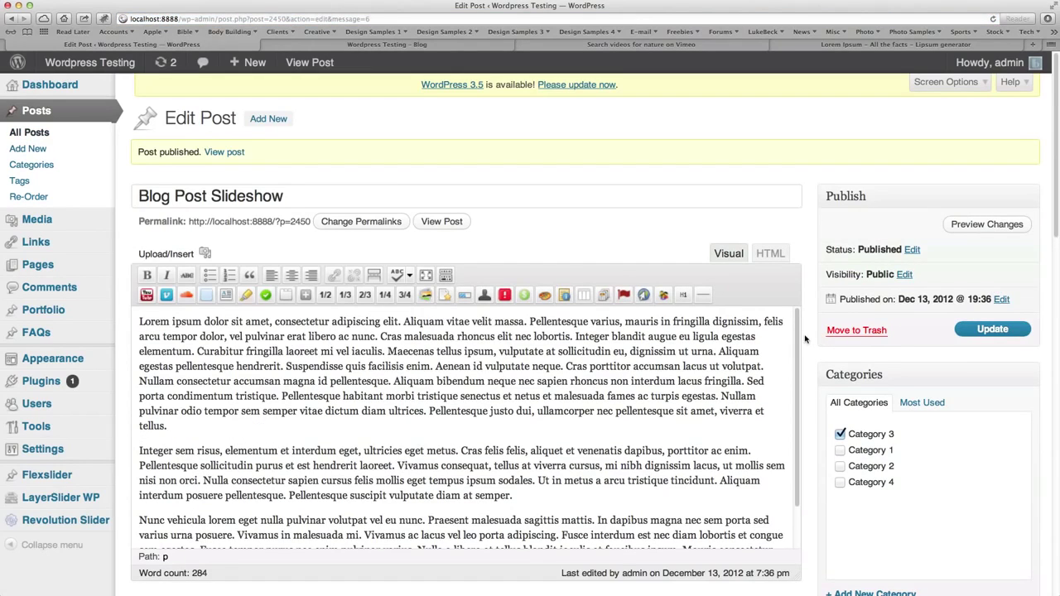
Start another new post titled "Blog Post Video" and paste the copied lorem ipsum text into its body.
left_click(48, 113)
left_click(248, 119)
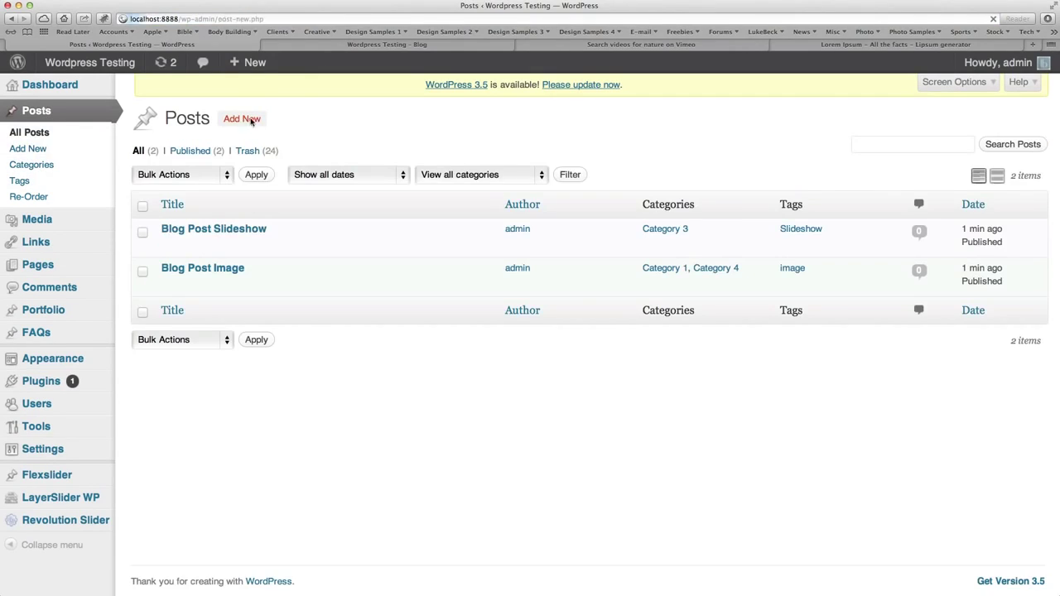
type("Blog ")
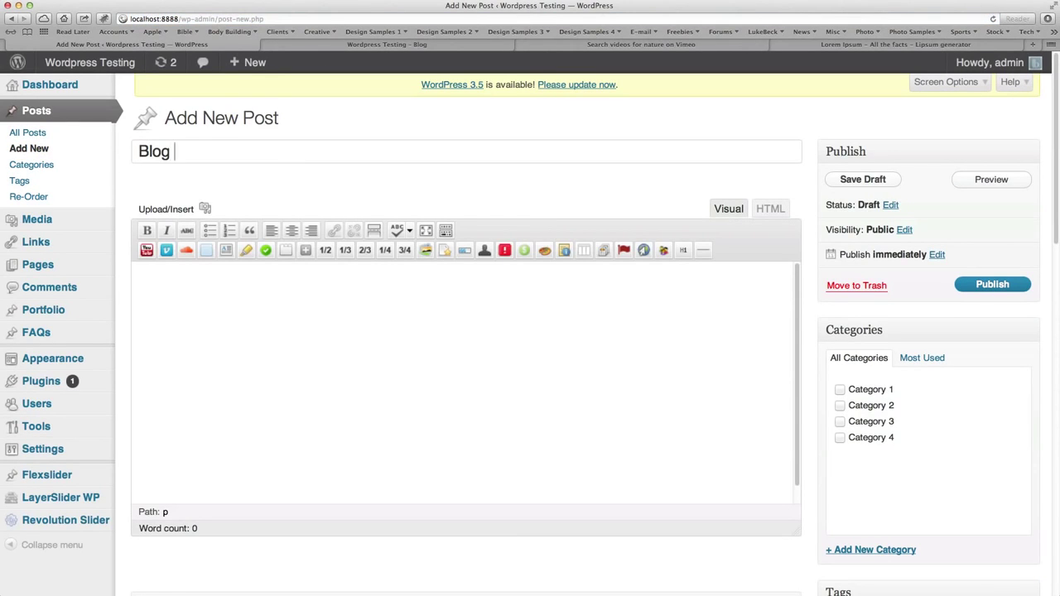
type("Post Video")
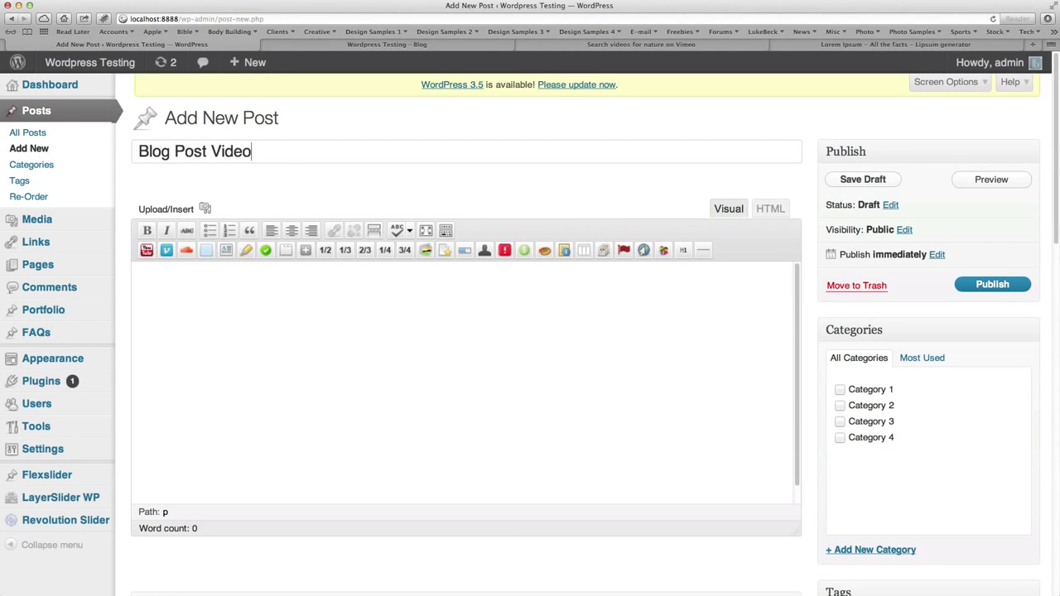
left_click(346, 378)
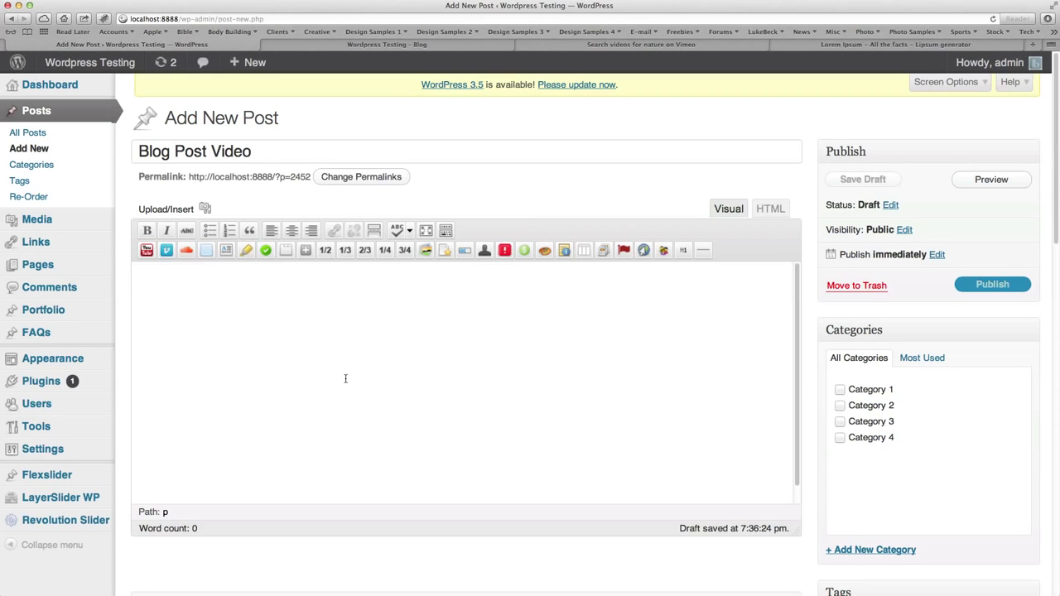
key("super+v")
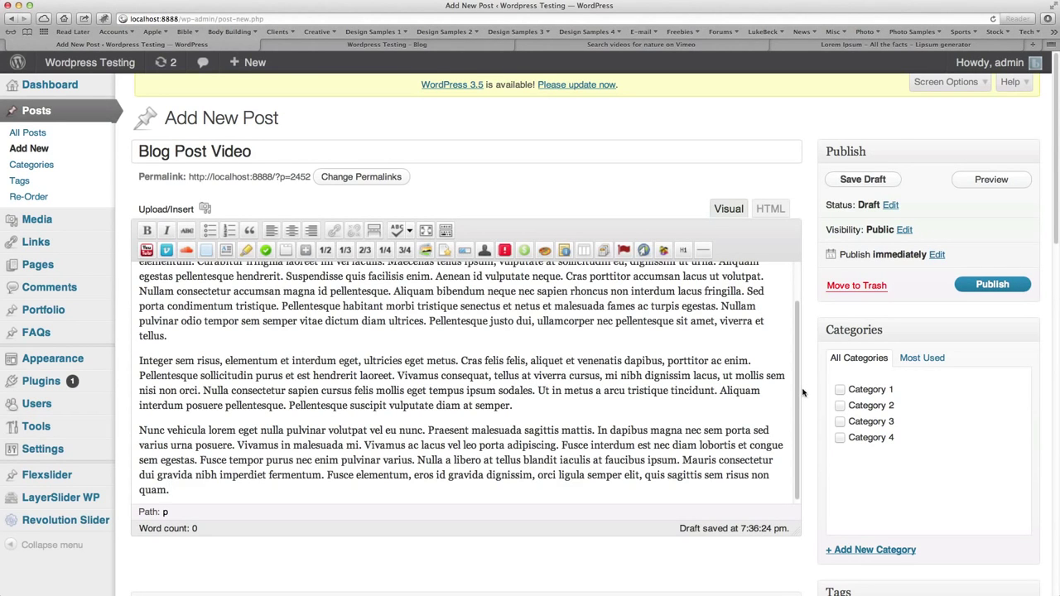
Place the cursor in the video post's empty Video Embed Code field in the post options.
scroll(803, 393, "down", 10)
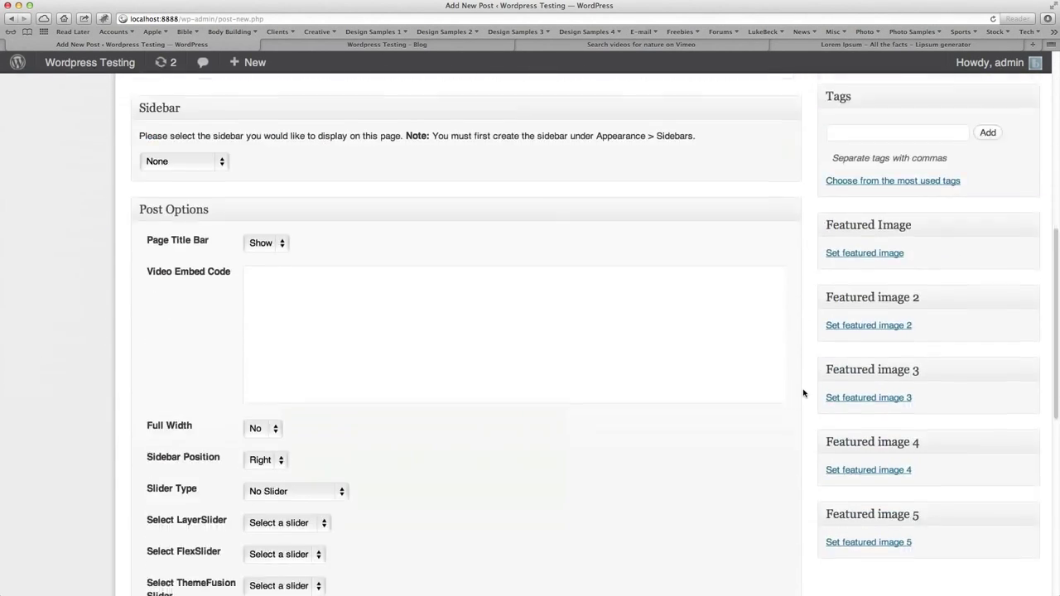
scroll(804, 393, "down", 1)
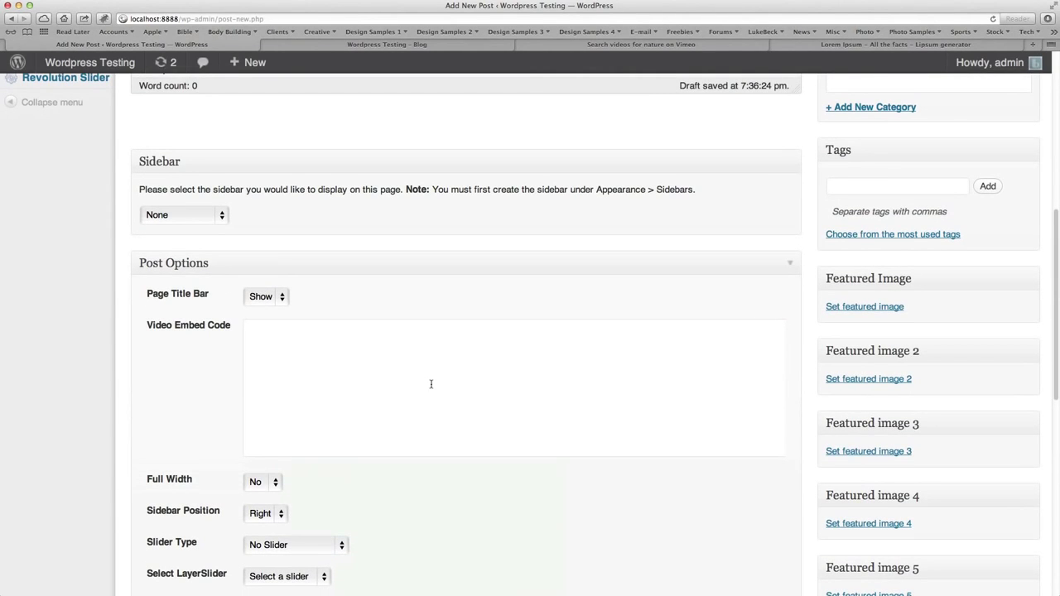
left_click(351, 381)
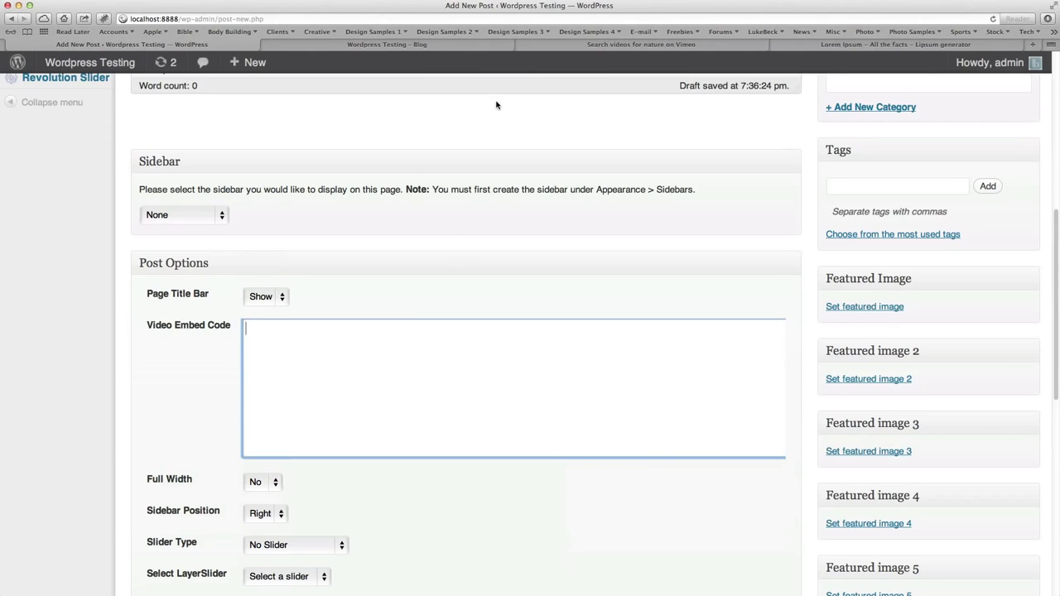
Switch to the Vimeo search results for "nature" and open the video "The Arctic Light".
left_click(618, 46)
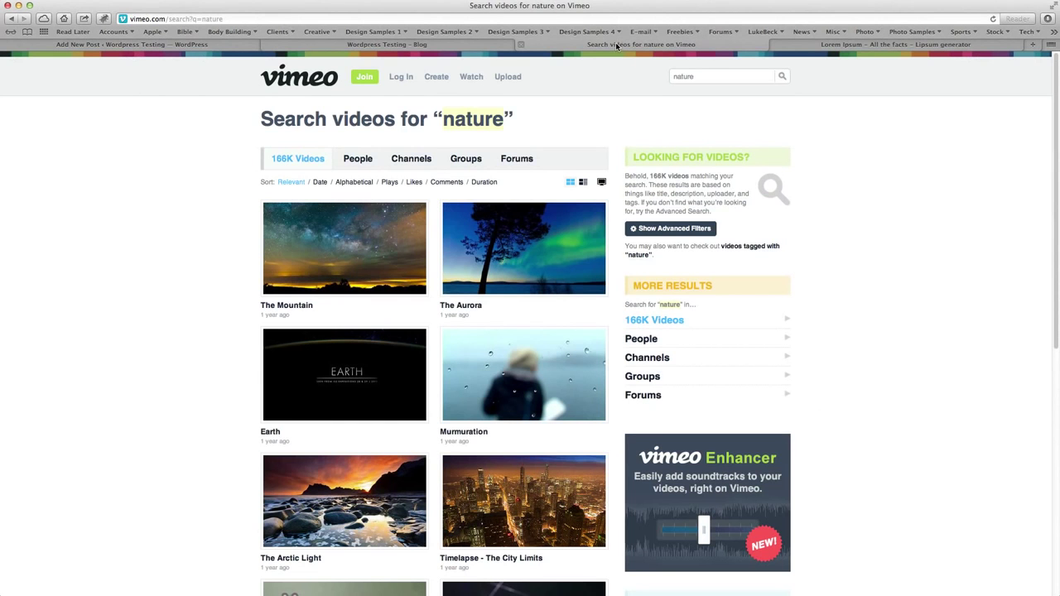
scroll(208, 340, "down", 3)
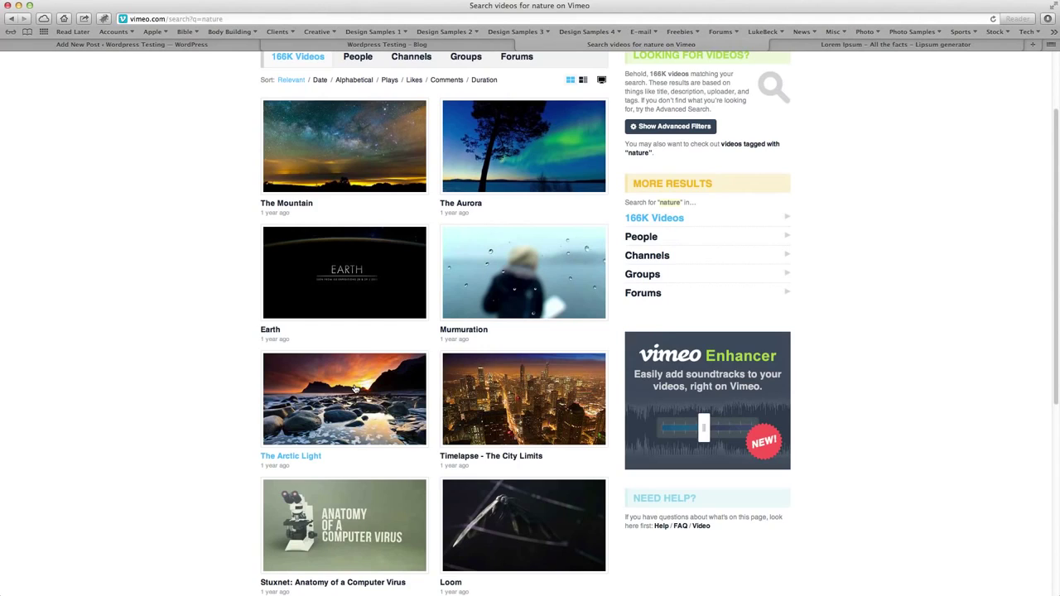
left_click(356, 389)
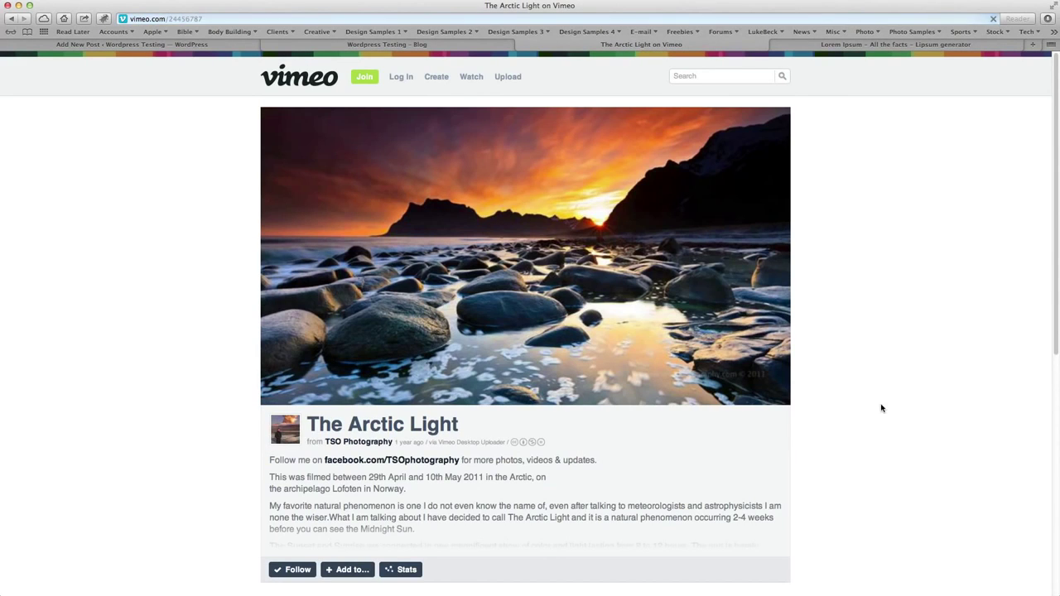
Open the sharing options of "The Arctic Light", expand the embed customization options and copy the embed code.
mouse_move(772, 216)
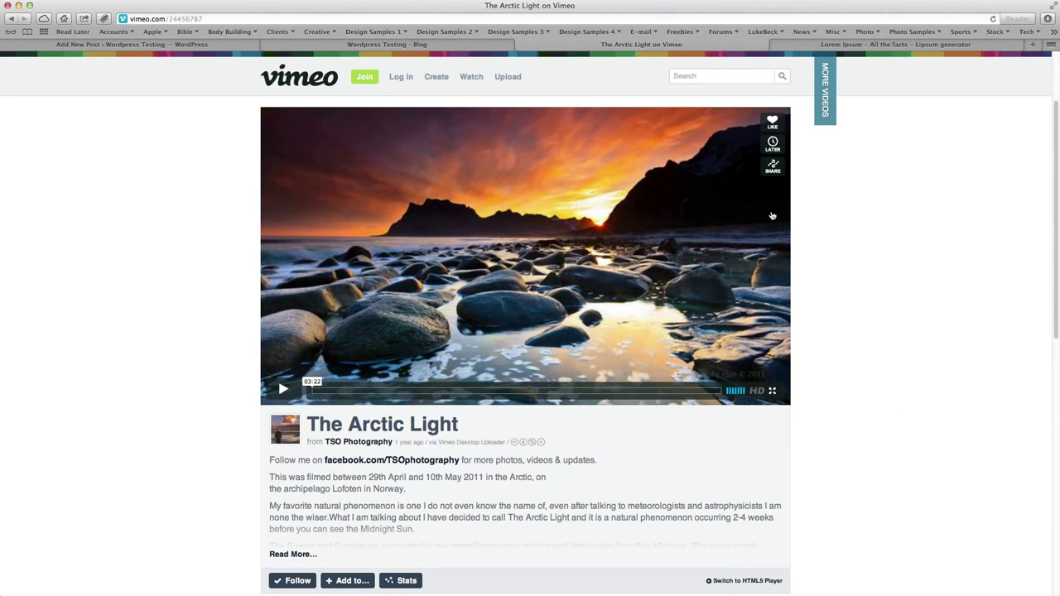
left_click(773, 169)
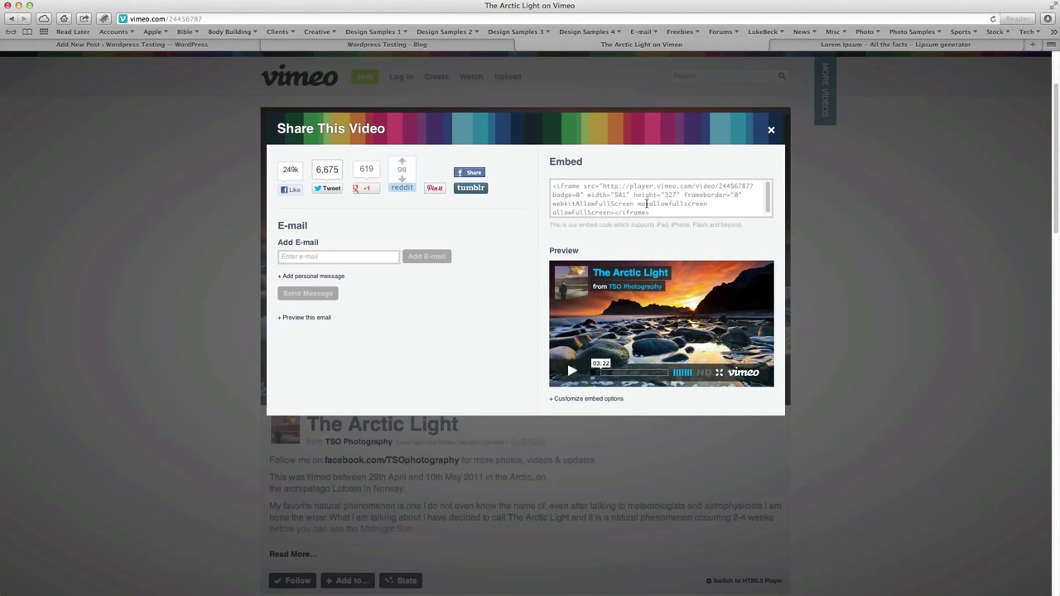
left_click(577, 399)
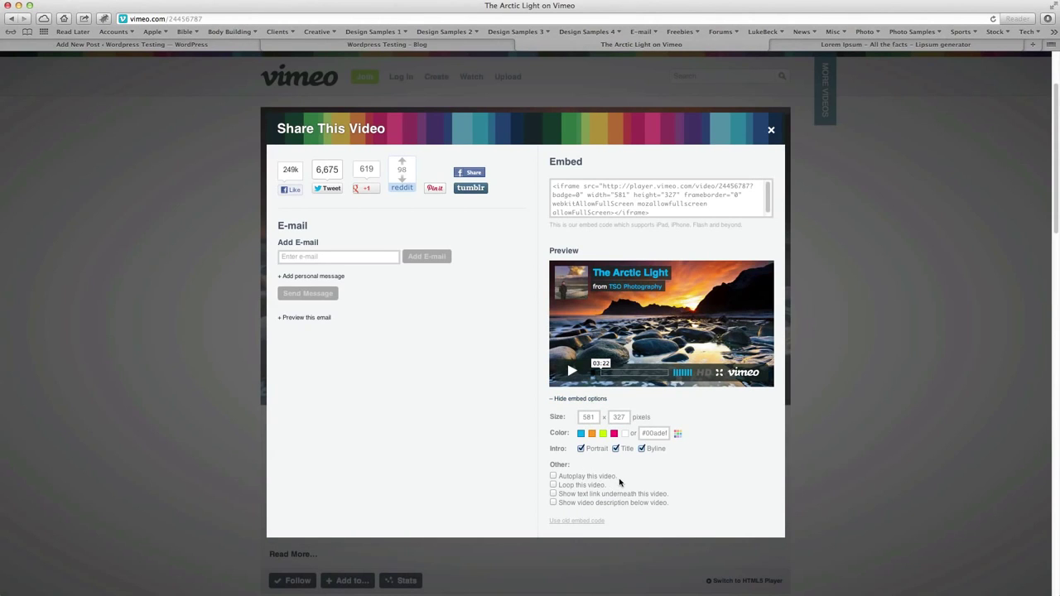
left_click(654, 203)
key("super+c")
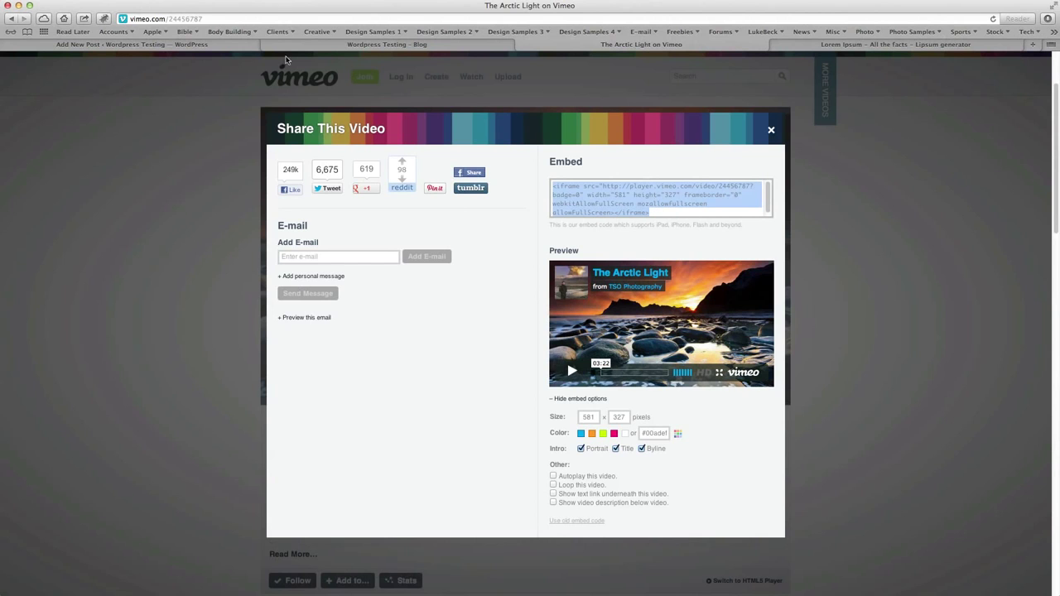
Return to the video post and paste the copied Vimeo embed code into its Video Embed Code field.
left_click(235, 45)
left_click(366, 370)
key("super+v")
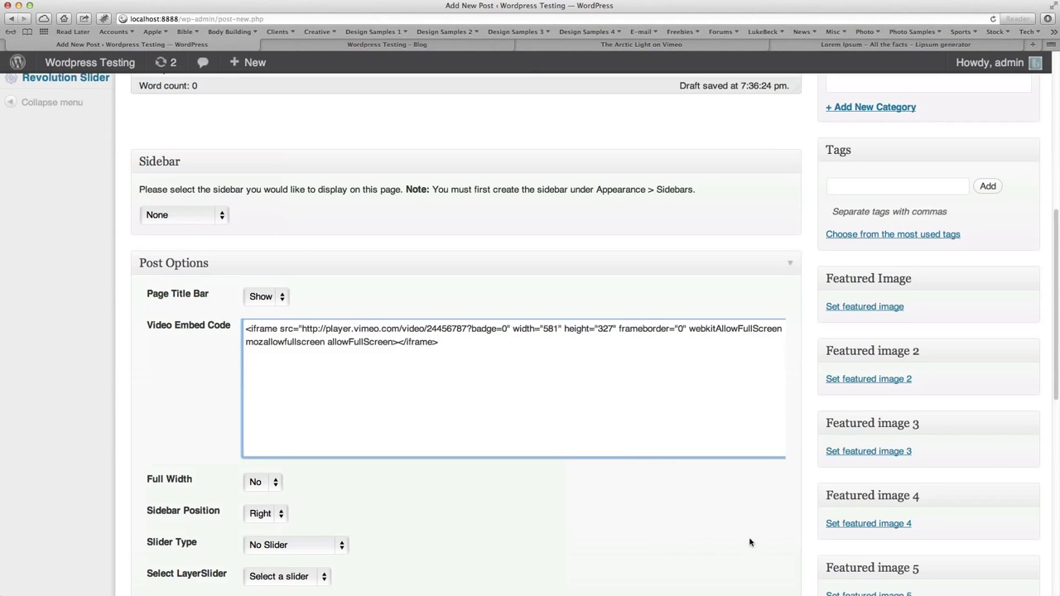
Assign the video post to Category 1 and add the tag "video".
scroll(807, 530, "down", 2)
scroll(803, 532, "up", 3)
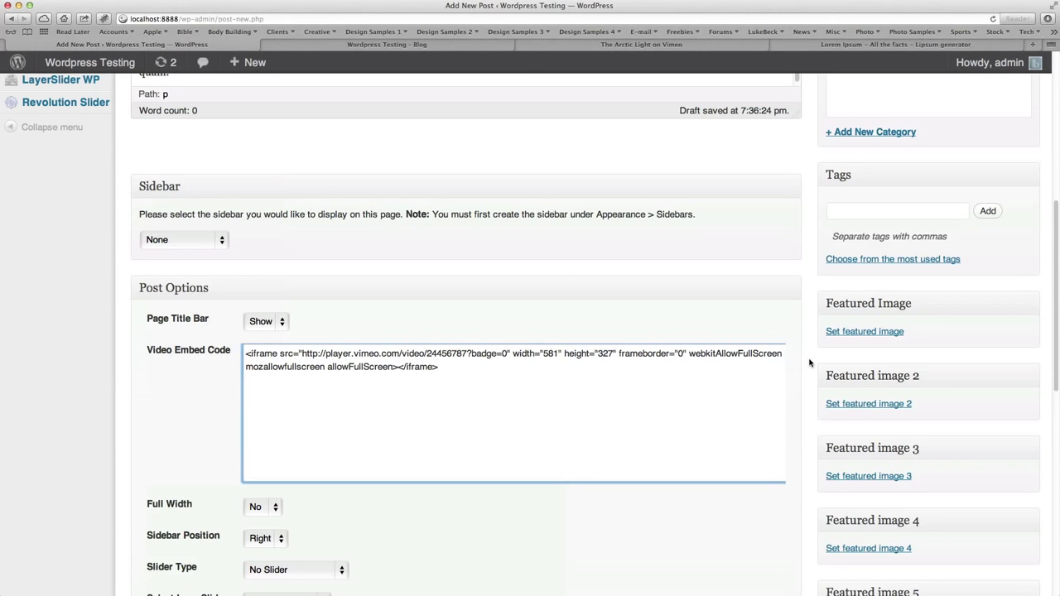
scroll(810, 362, "up", 5)
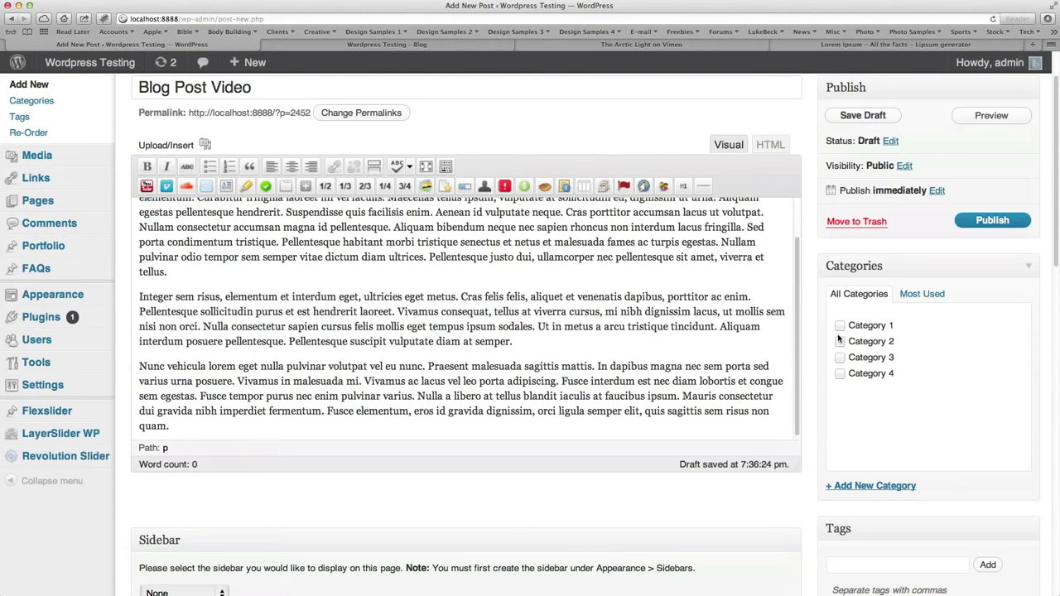
left_click(839, 326)
scroll(805, 423, "down", 4)
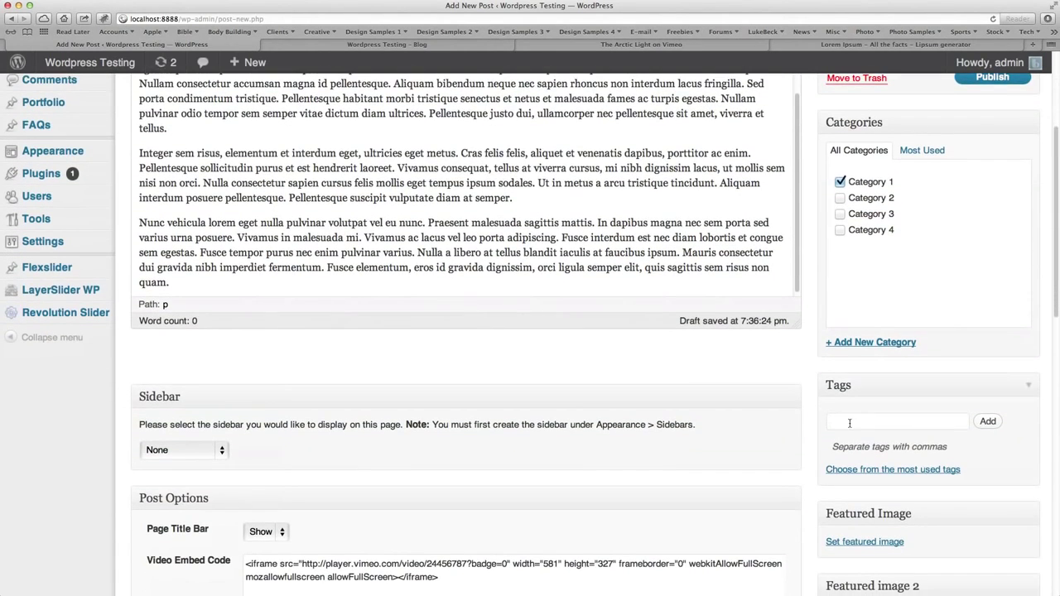
left_click(895, 421)
type("video")
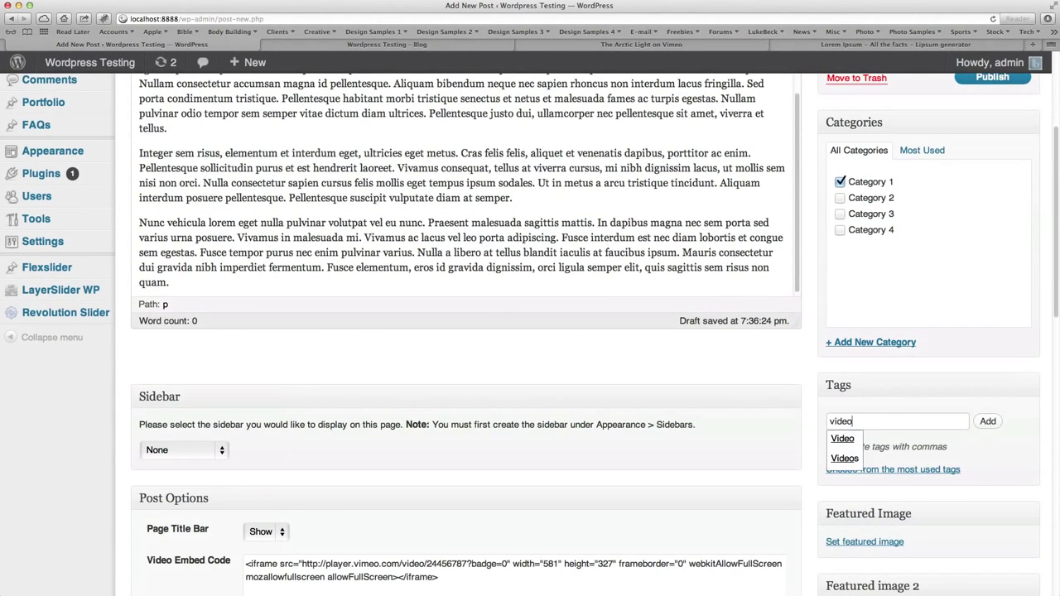
left_click(989, 422)
Publish the "Blog Post Video" post and show the list of all posts.
scroll(985, 489, "down", 3)
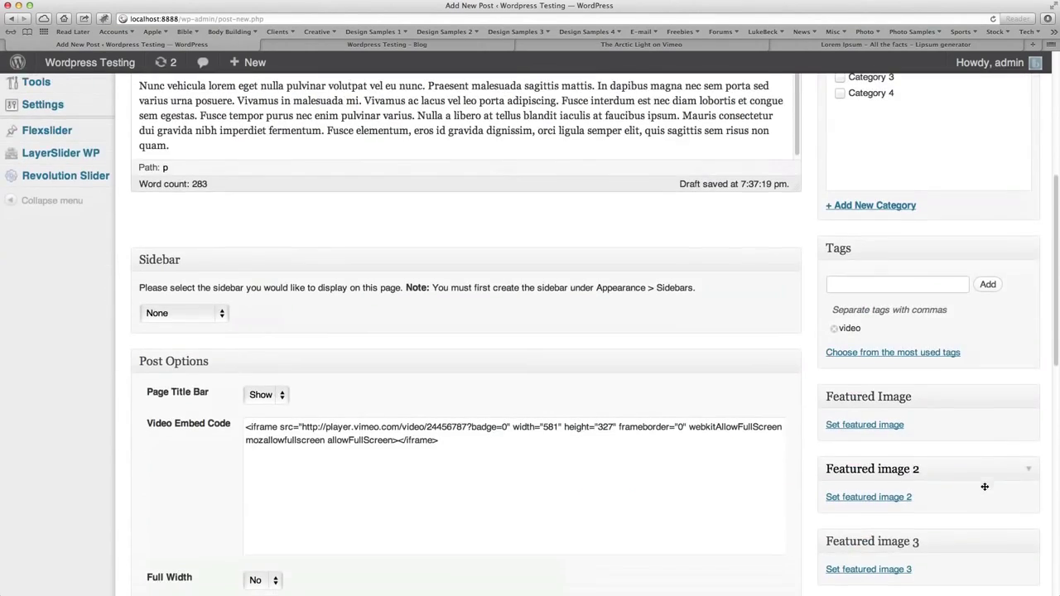
scroll(985, 491, "up", 6)
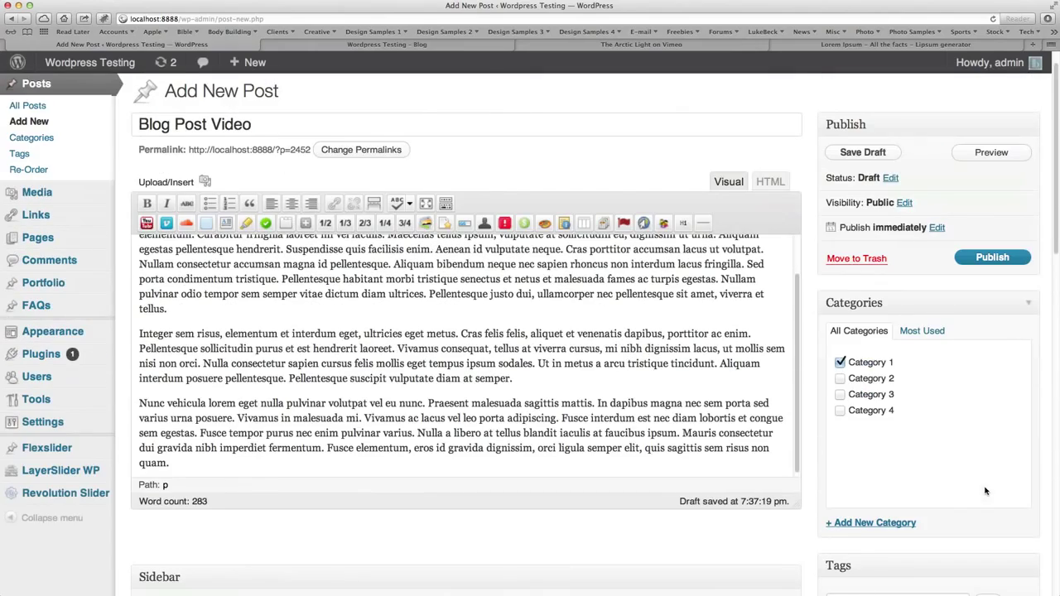
left_click(1003, 257)
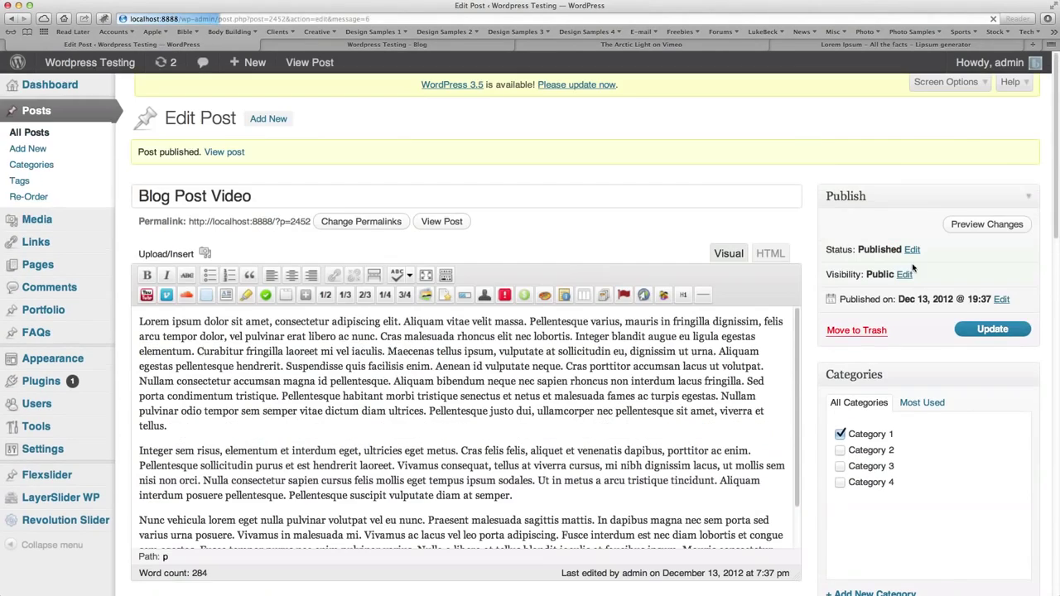
left_click(29, 132)
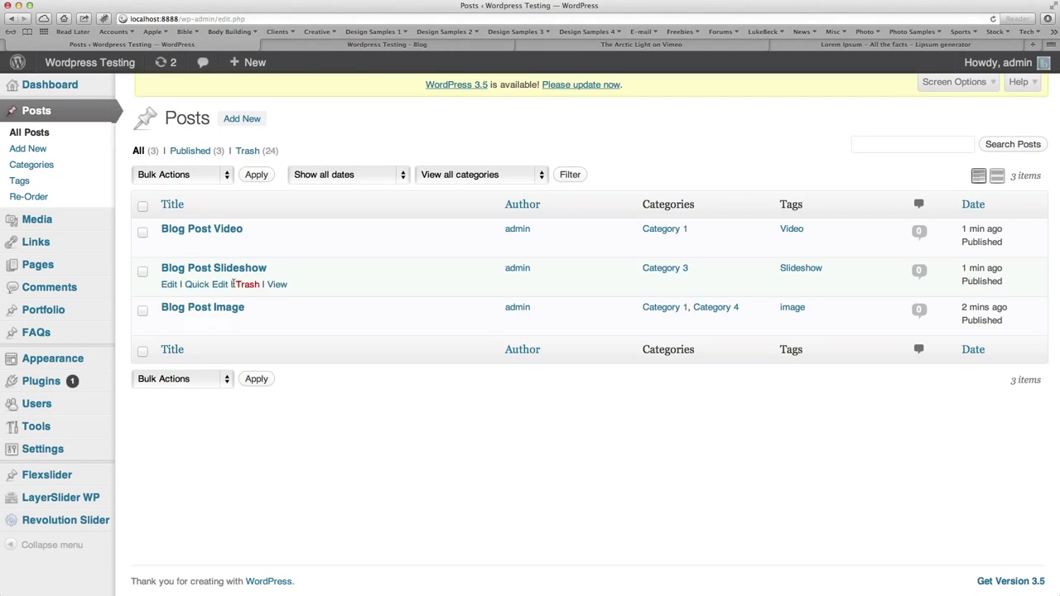
Switch to the site's Blog page, reload it and look over the published video and slideshow posts.
left_click(387, 44)
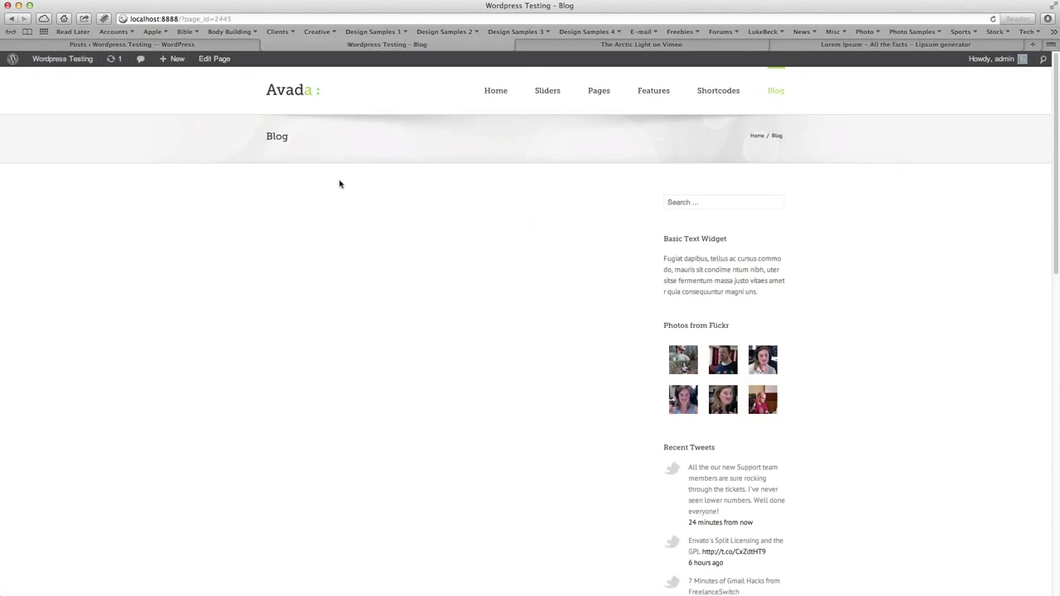
key("super+r")
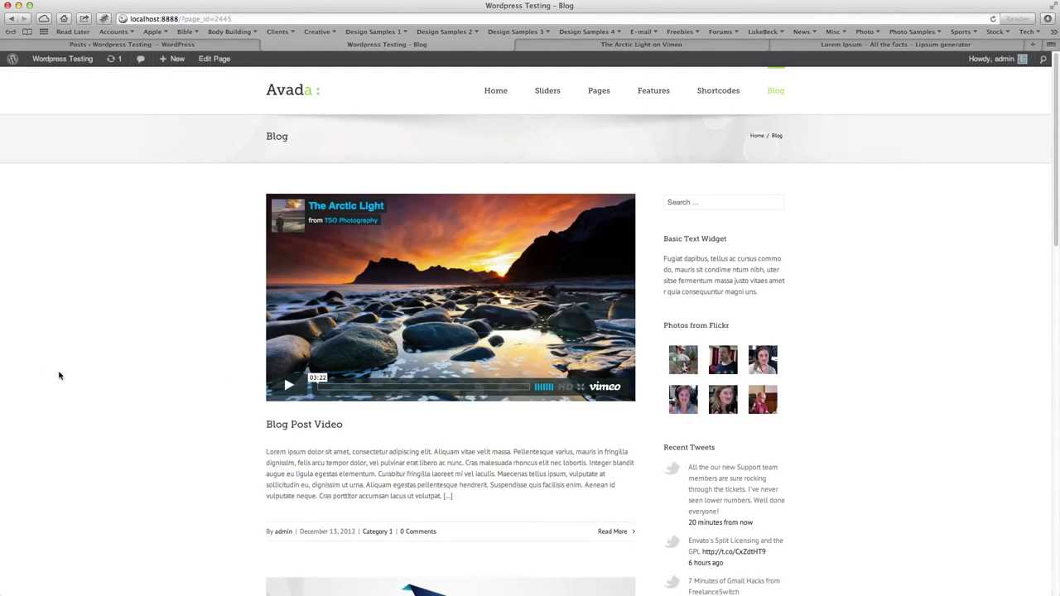
scroll(73, 374, "down", 5)
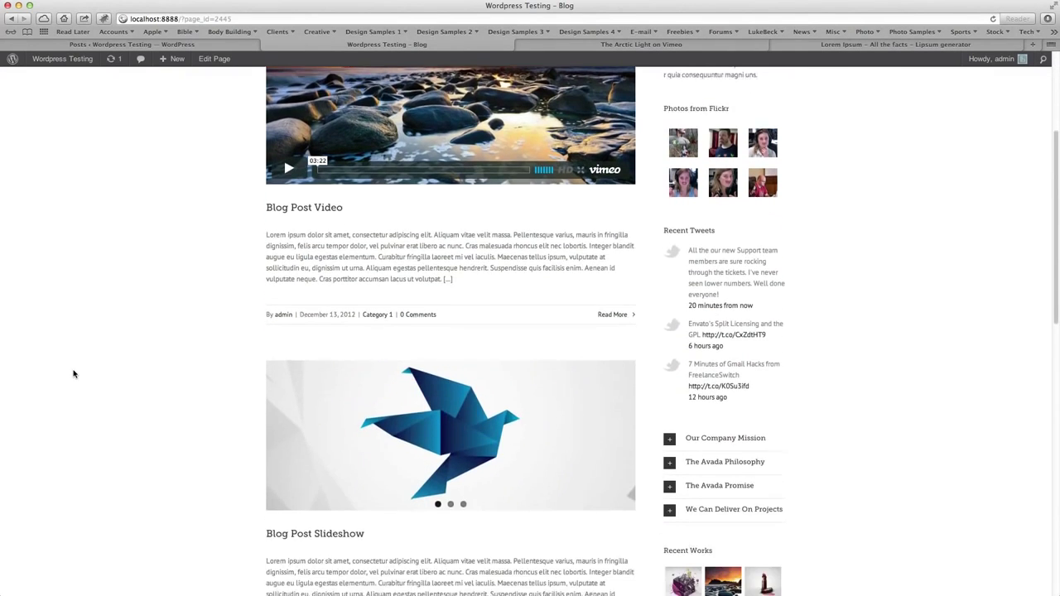
scroll(73, 377, "down", 1)
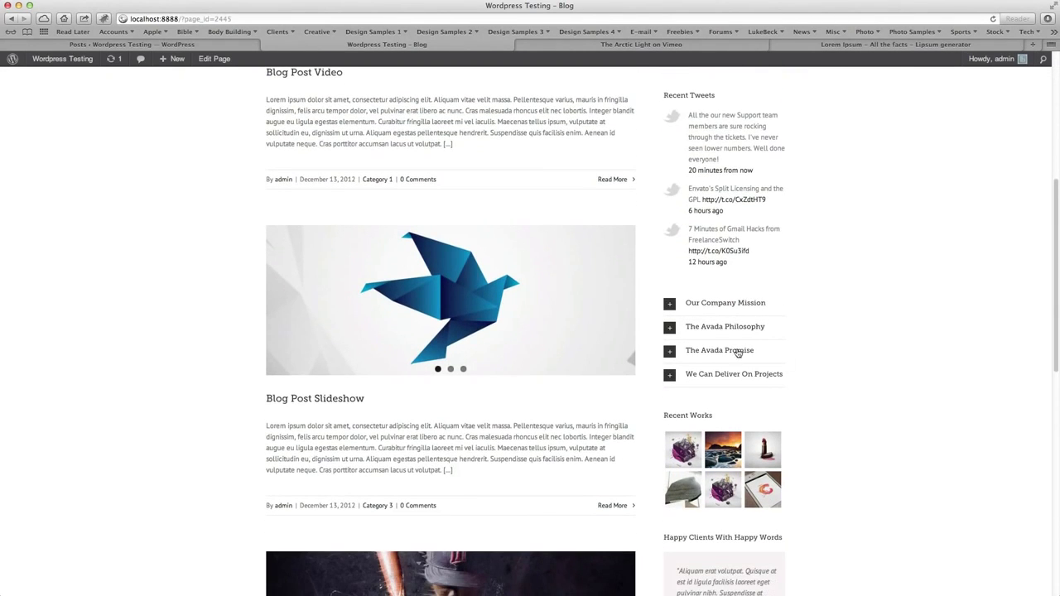
Advance through the images of the "Blog Post Slideshow" entry on the Blog page.
left_click(633, 300)
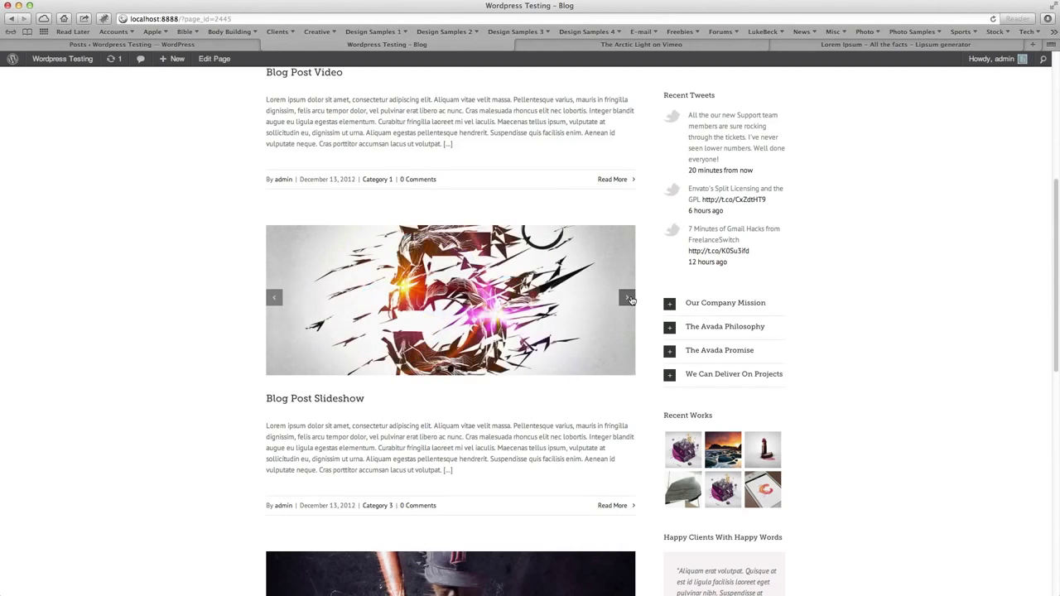
left_click(632, 300)
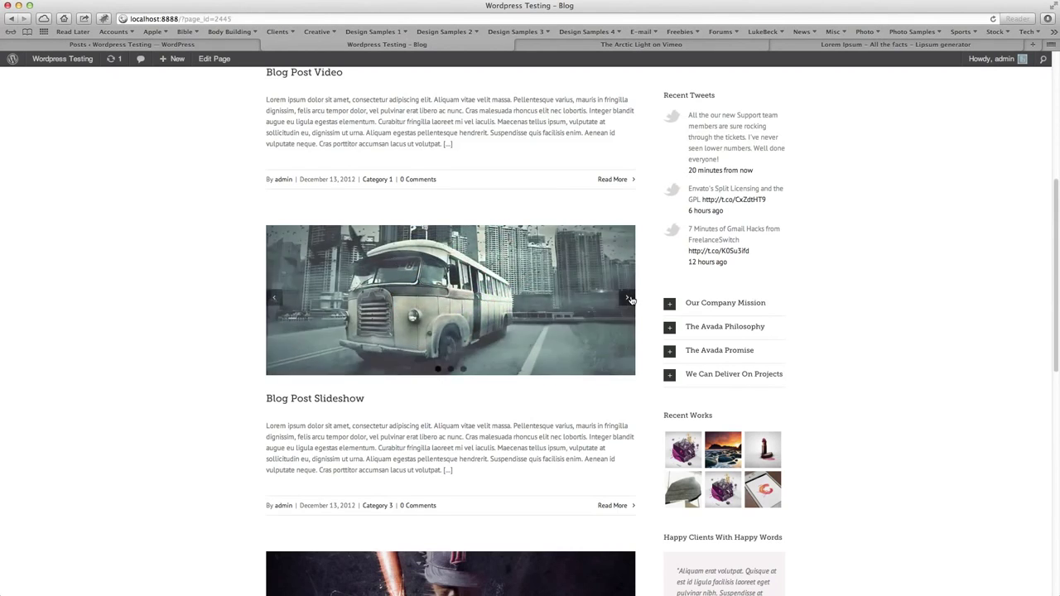
left_click(632, 300)
View the "Blog Post Image" picture enlarged in the lightbox, then close it.
scroll(646, 448, "down", 5)
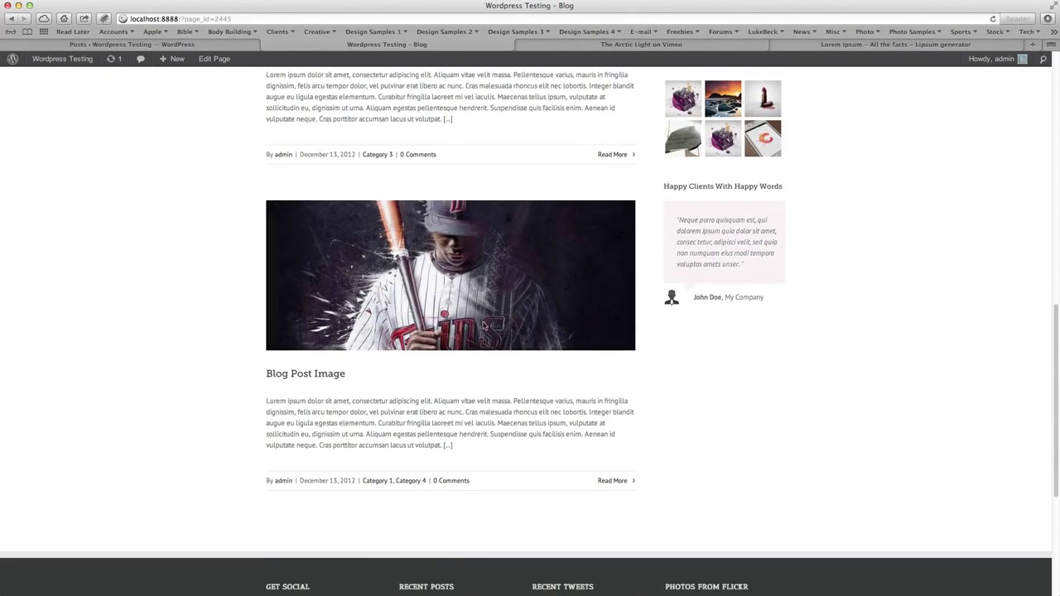
mouse_move(484, 315)
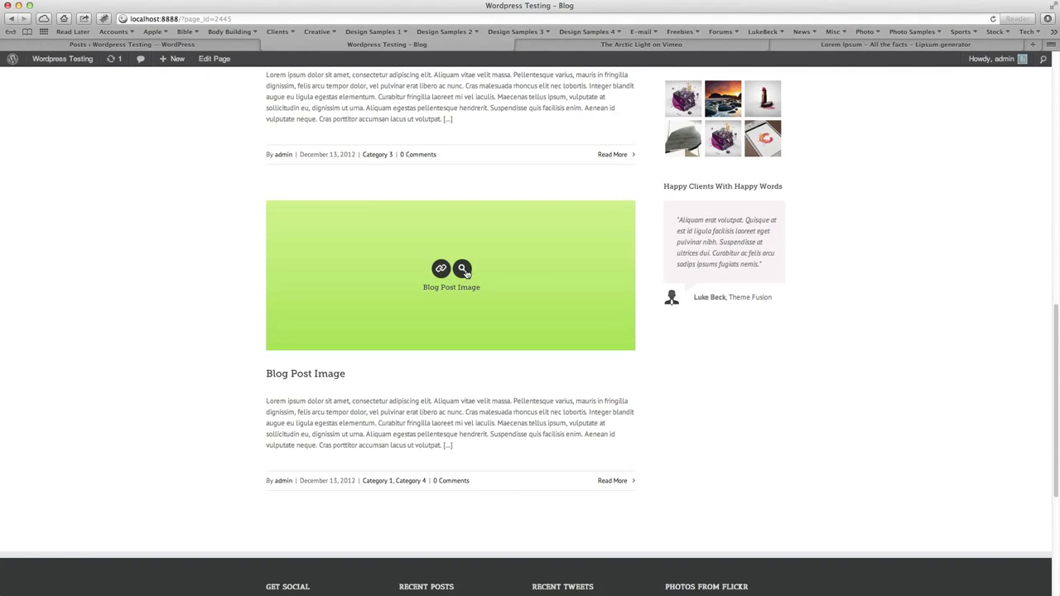
left_click(462, 270)
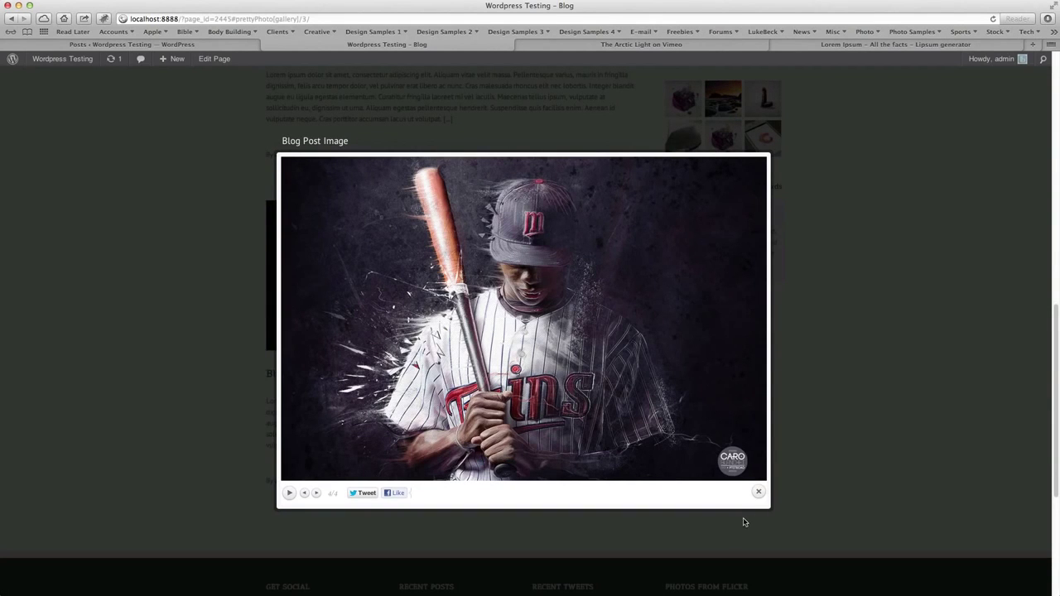
left_click(759, 492)
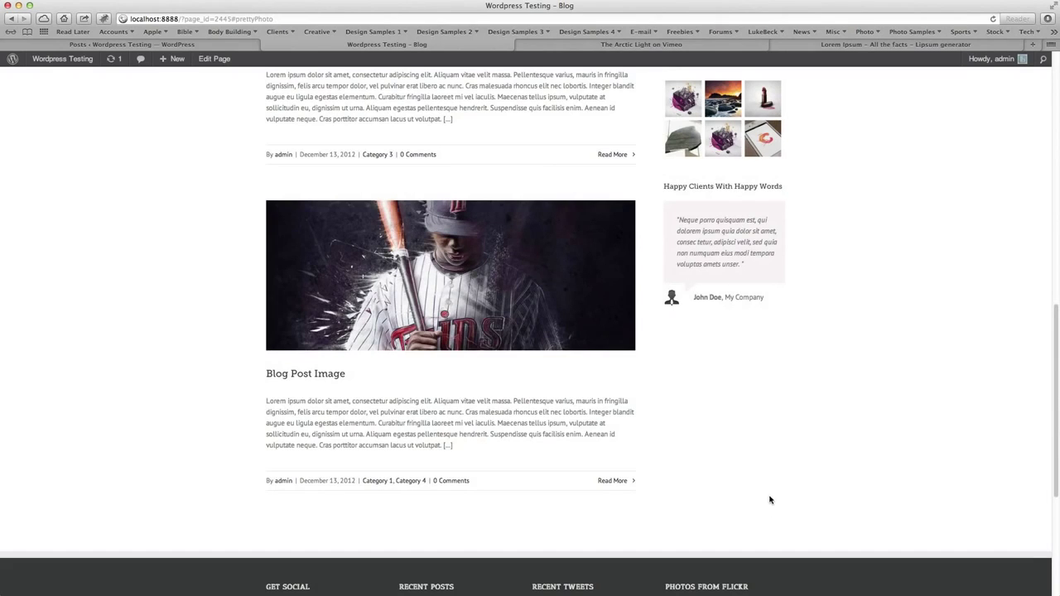
Open the single post page of "Blog Post Image" from its picture and review the image and text.
mouse_move(427, 300)
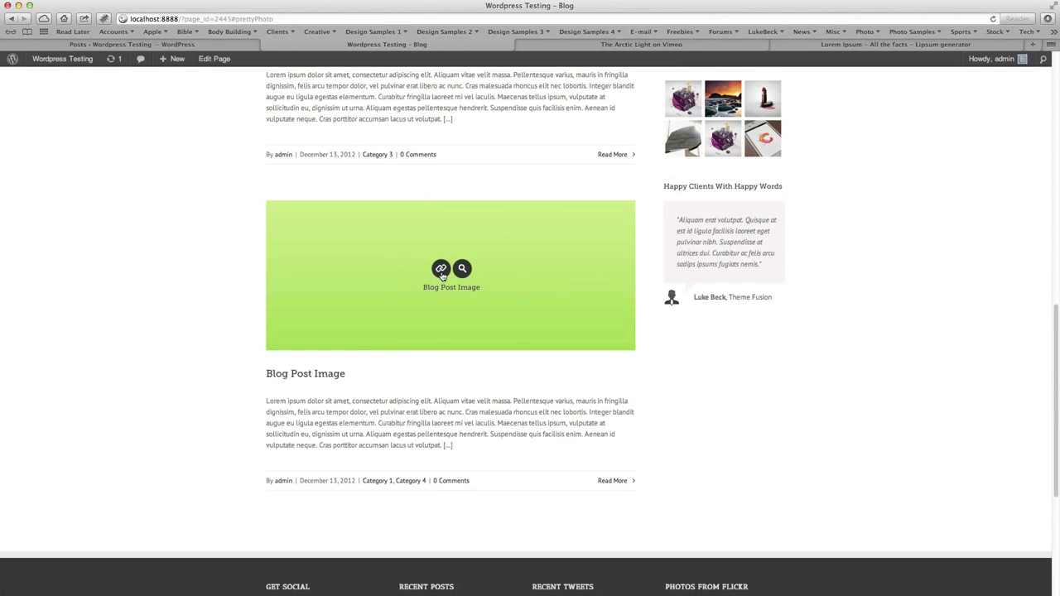
left_click(442, 269)
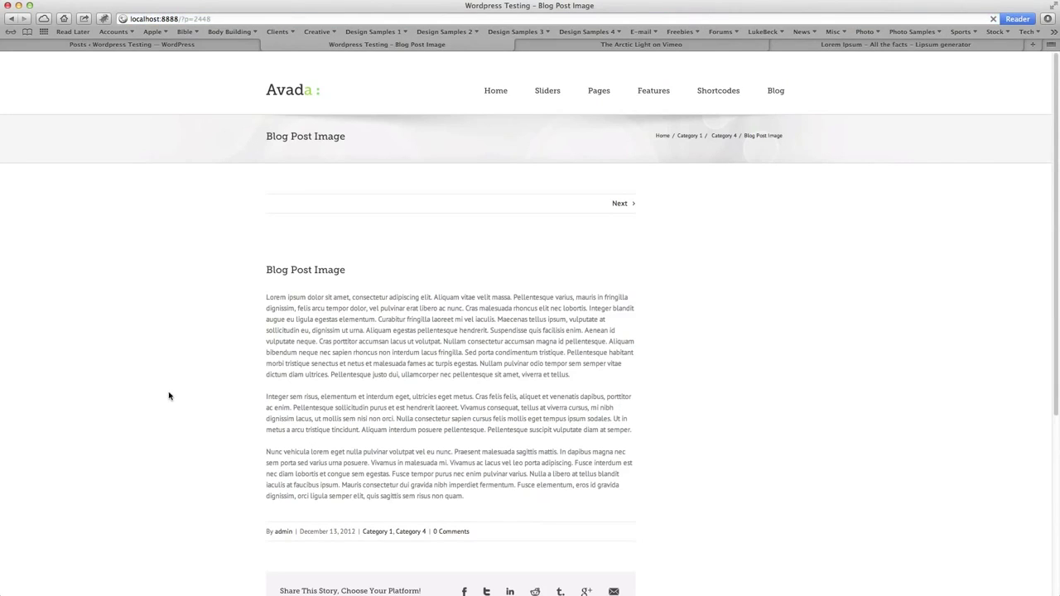
scroll(149, 384, "down", 3)
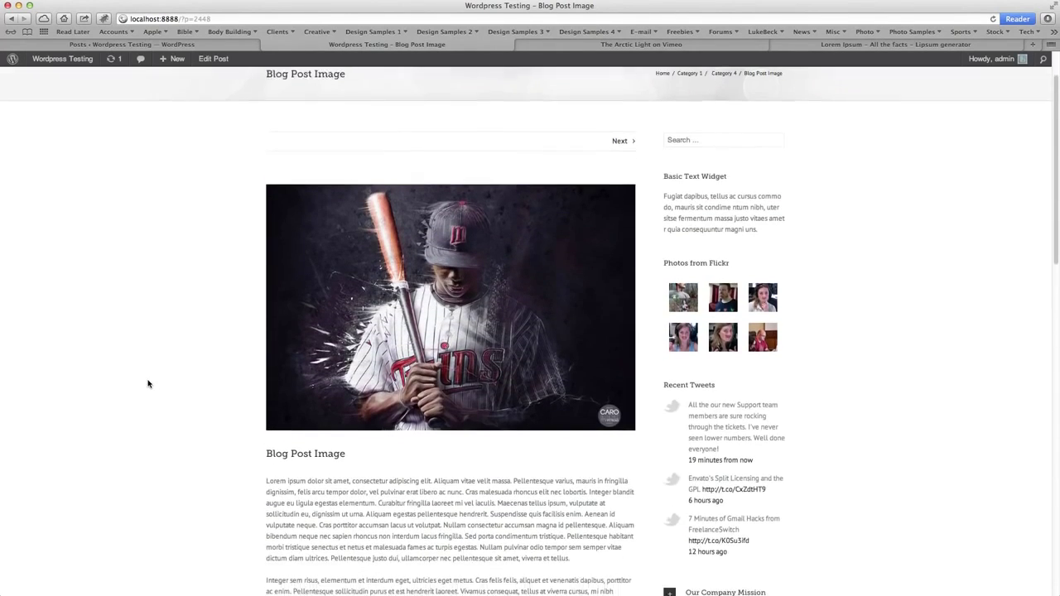
scroll(148, 384, "down", 4)
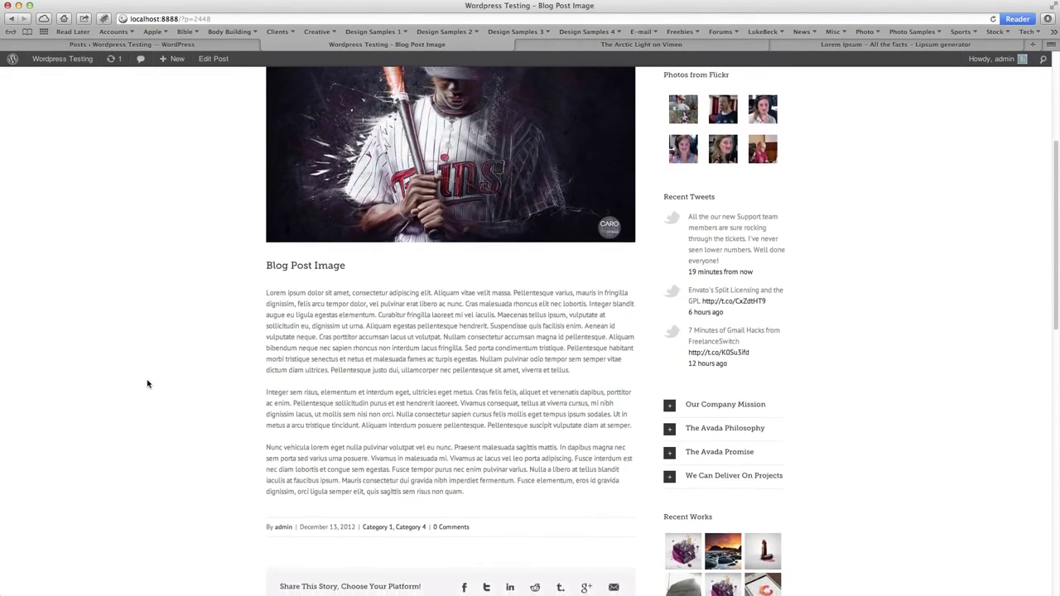
scroll(146, 383, "up", 8)
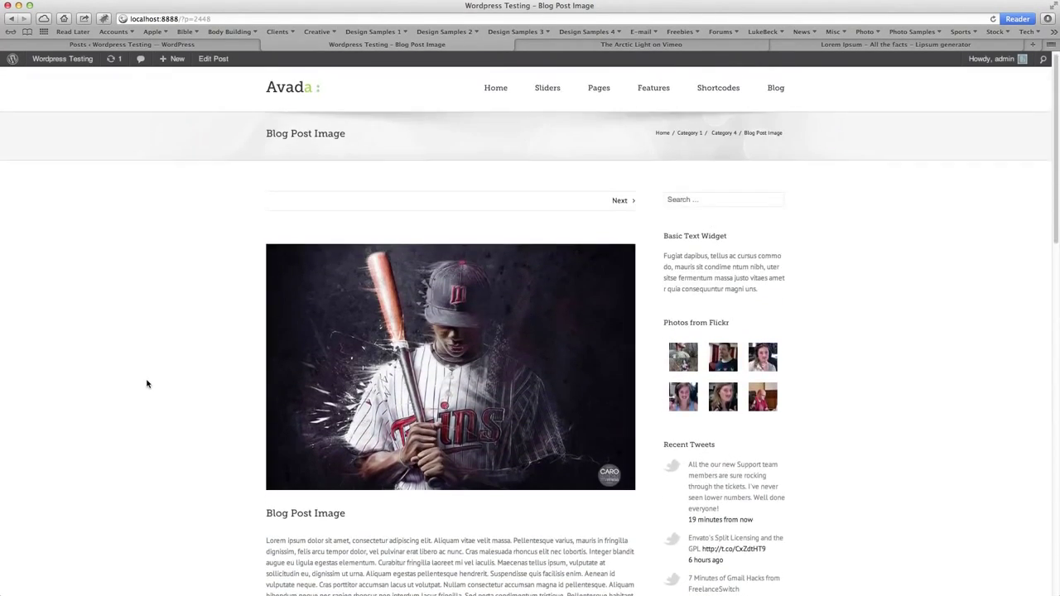
Return to the Blog page and review how the video, slideshow and image posts are laid out.
left_click(775, 90)
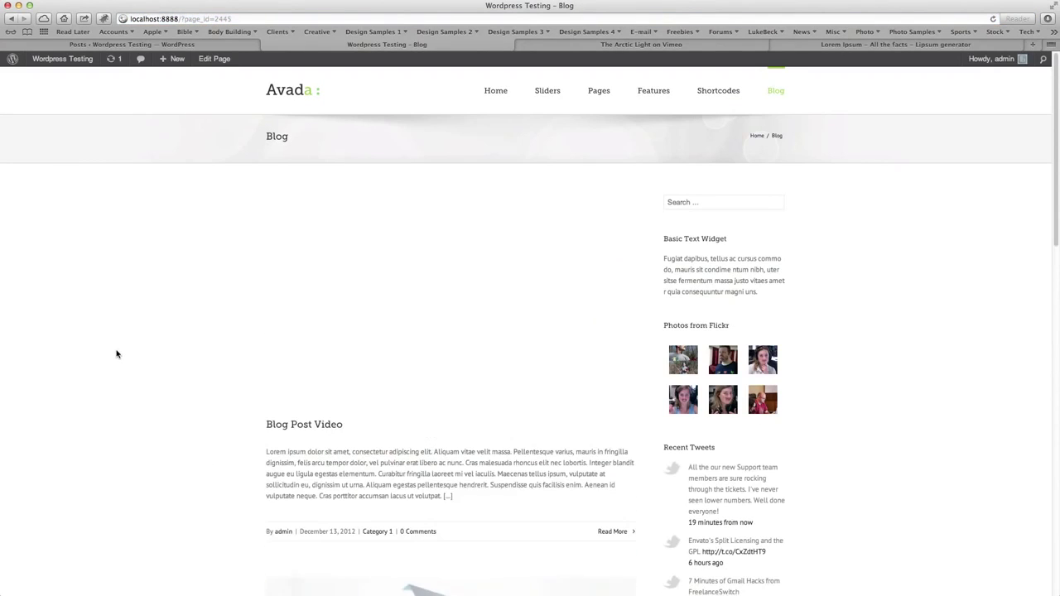
scroll(116, 354, "down", 2)
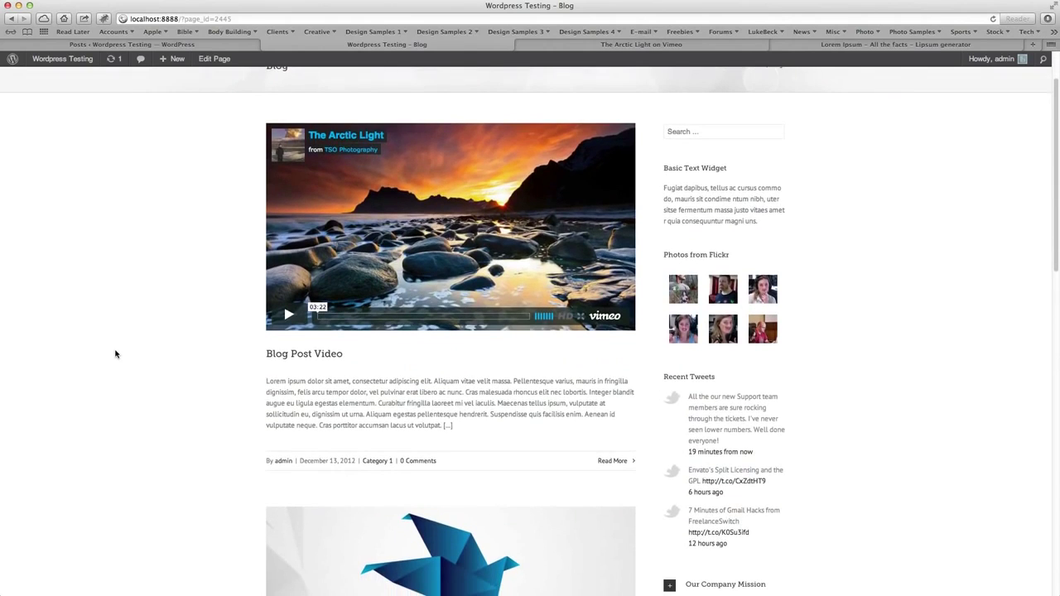
scroll(116, 355, "down", 10)
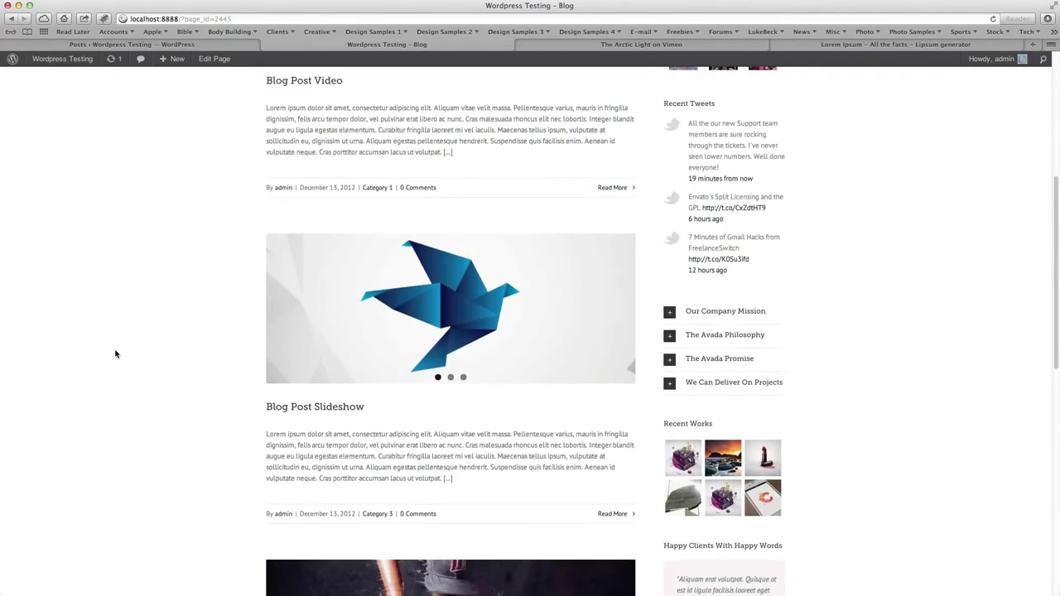
scroll(116, 355, "down", 3)
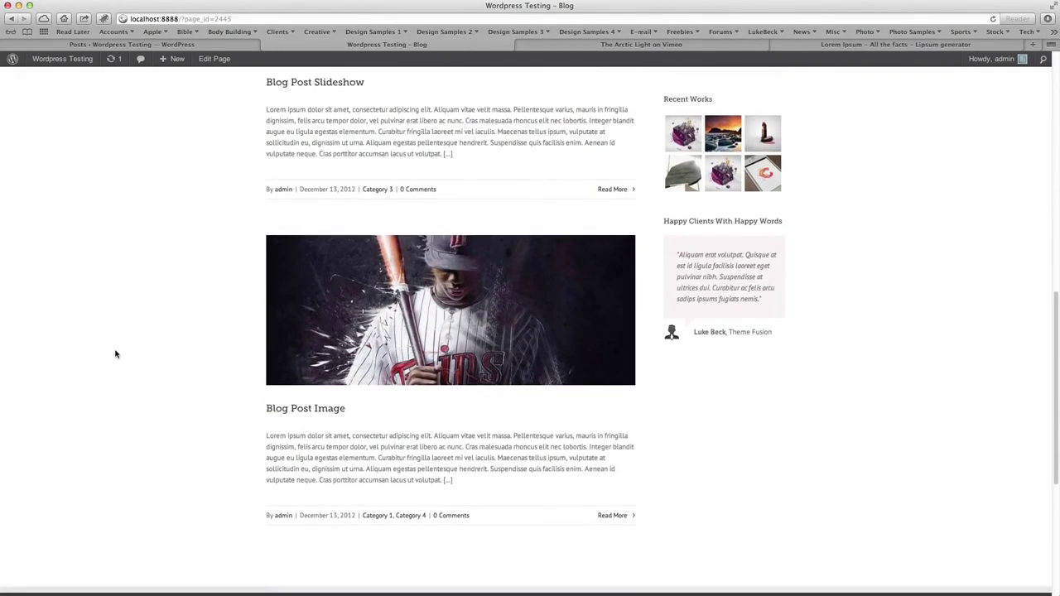
scroll(116, 355, "up", 3)
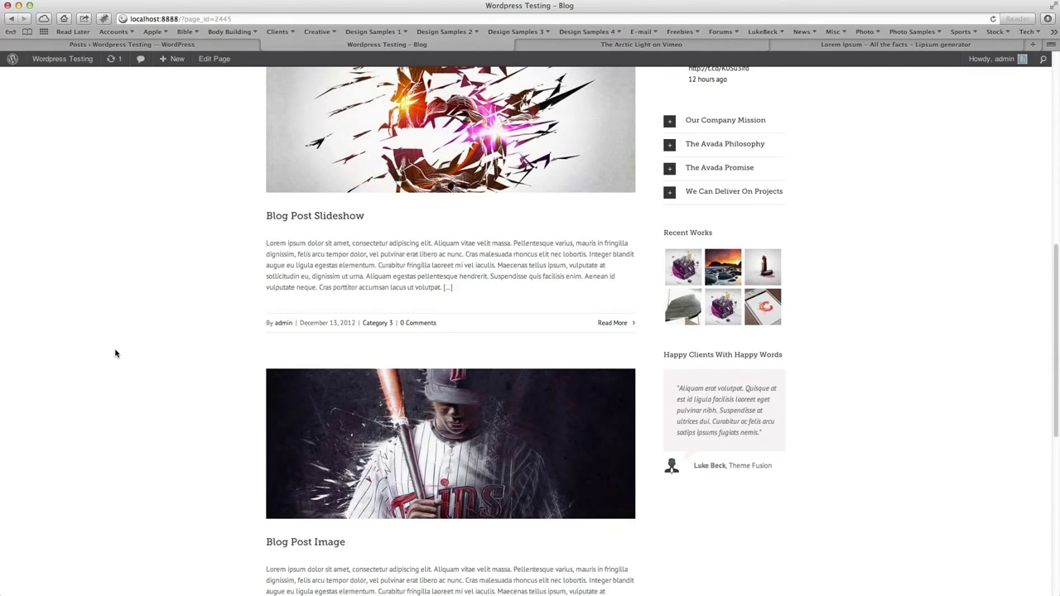
scroll(116, 354, "up", 11)
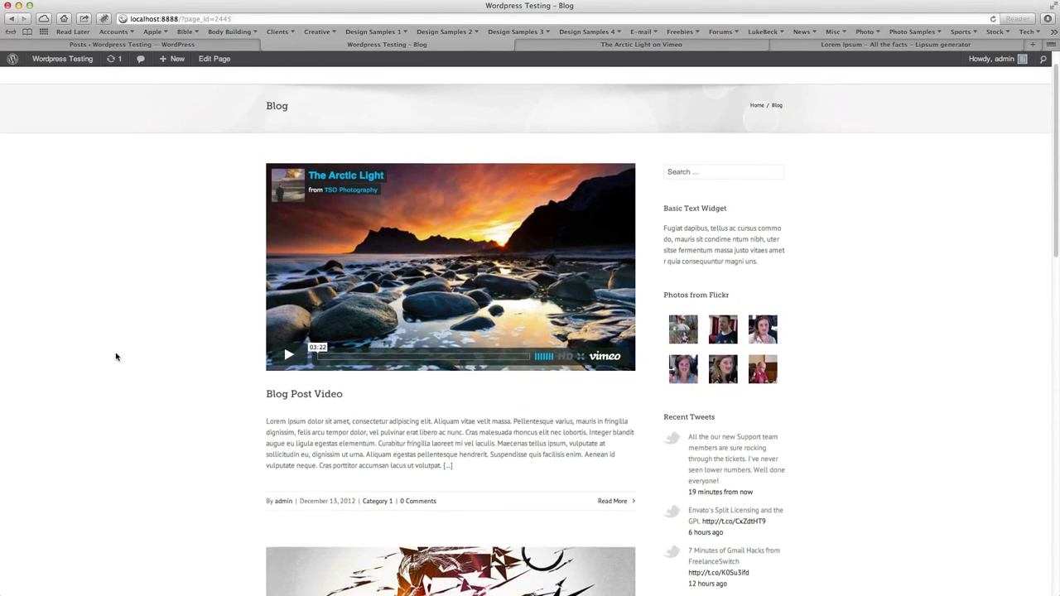
scroll(116, 357, "down", 4)
scroll(116, 357, "up", 5)
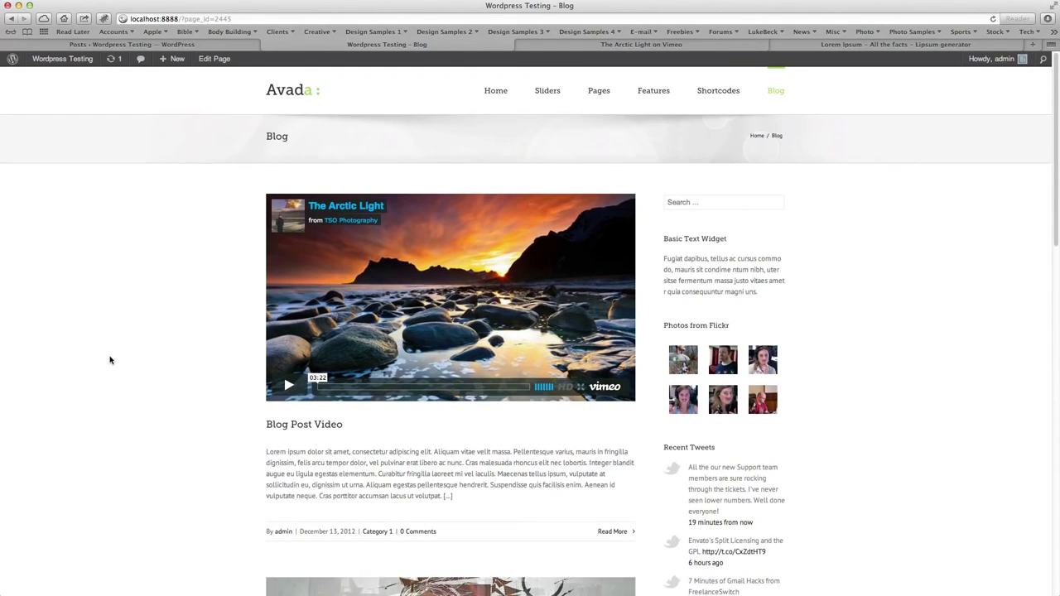
Open the Blog Options section of the Avada theme options in the WordPress admin.
key("ctrl+shift+Tab")
mouse_move(59, 366)
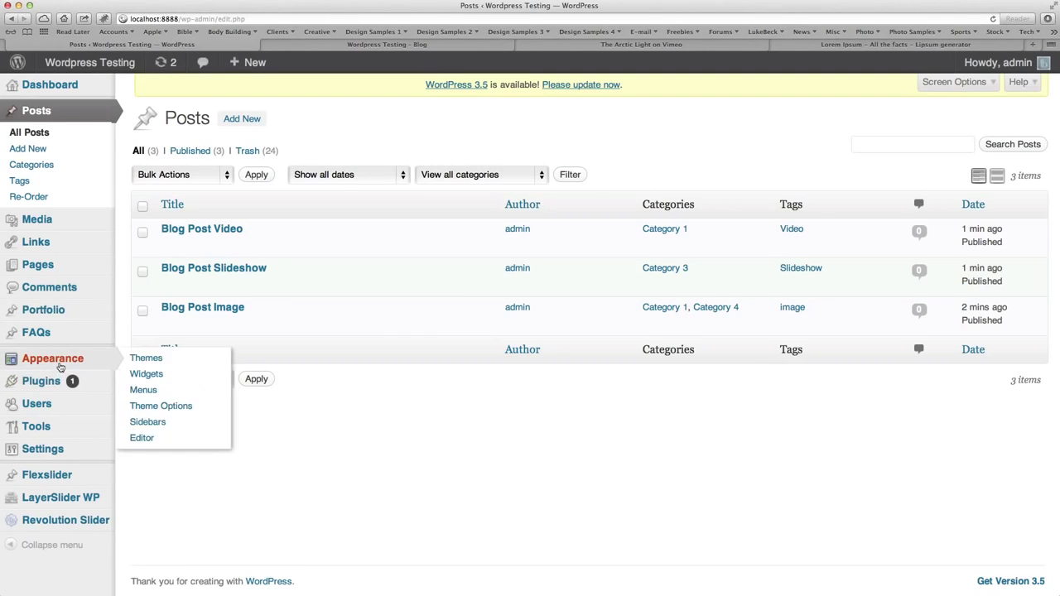
left_click(164, 405)
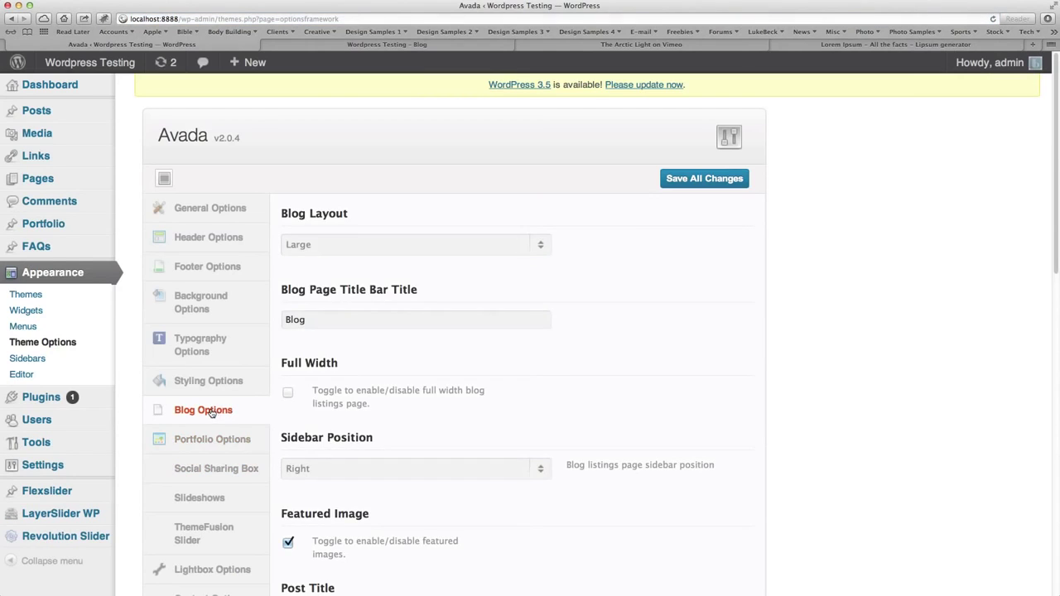
scroll(761, 407, "down", 2)
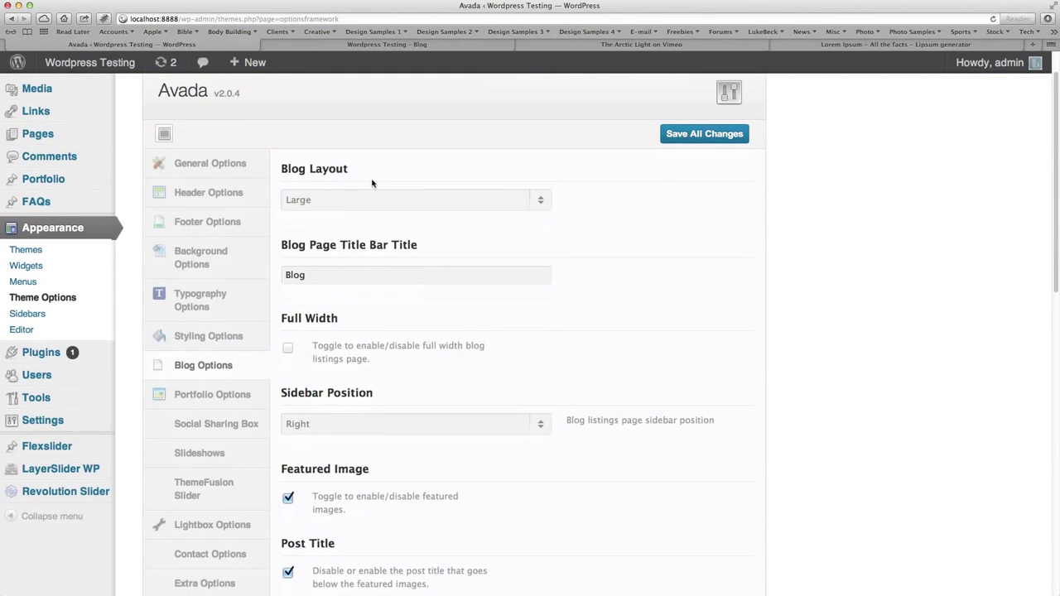
Set the Blog Layout to Medium and save the theme options.
left_click(356, 204)
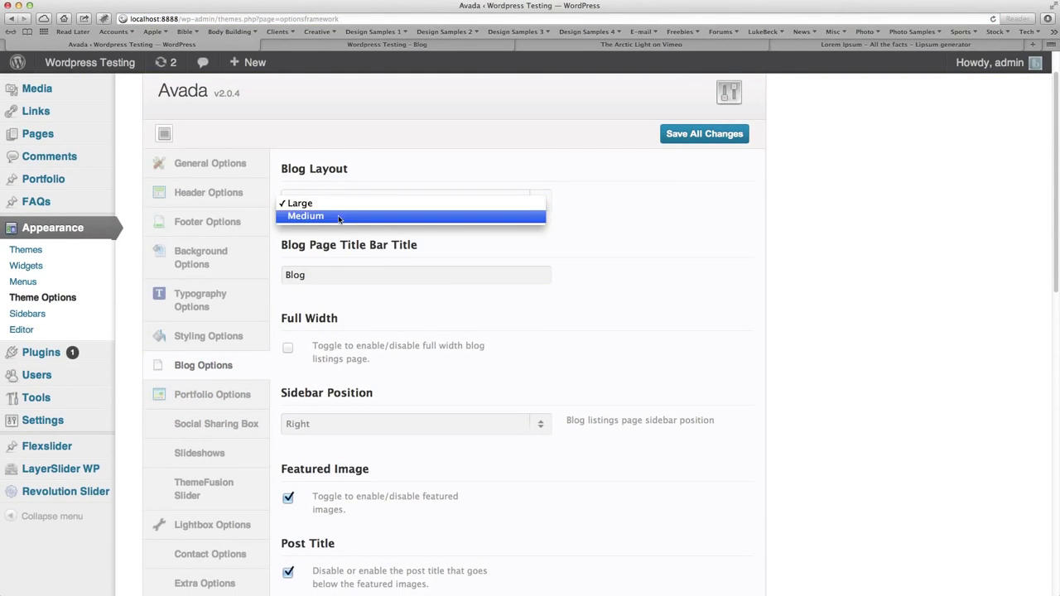
left_click(339, 216)
left_click(720, 135)
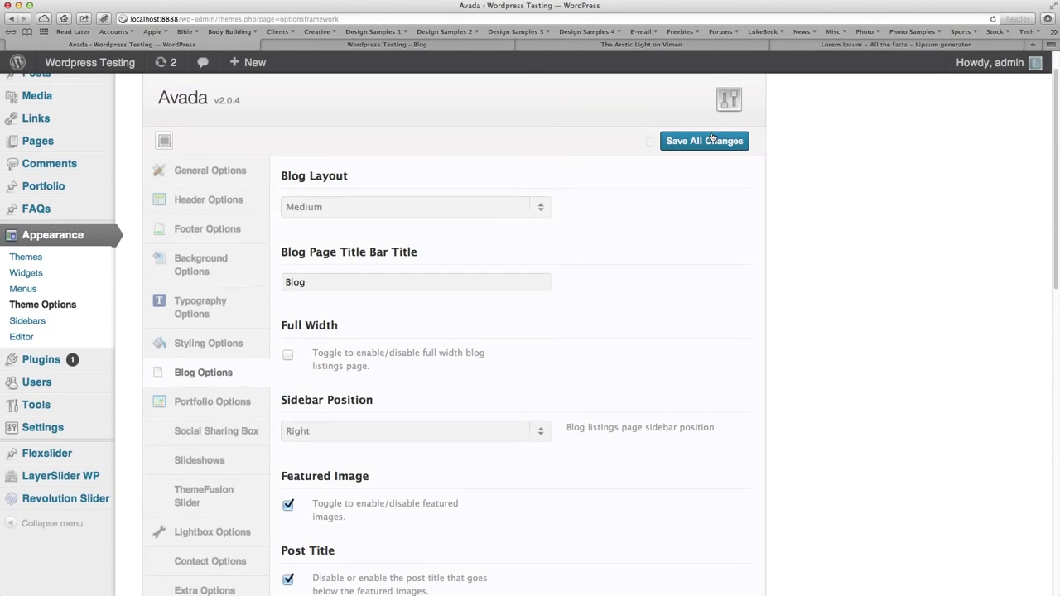
Reload the Blog page and review how the video, slideshow and image posts appear in the medium layout.
left_click(449, 43)
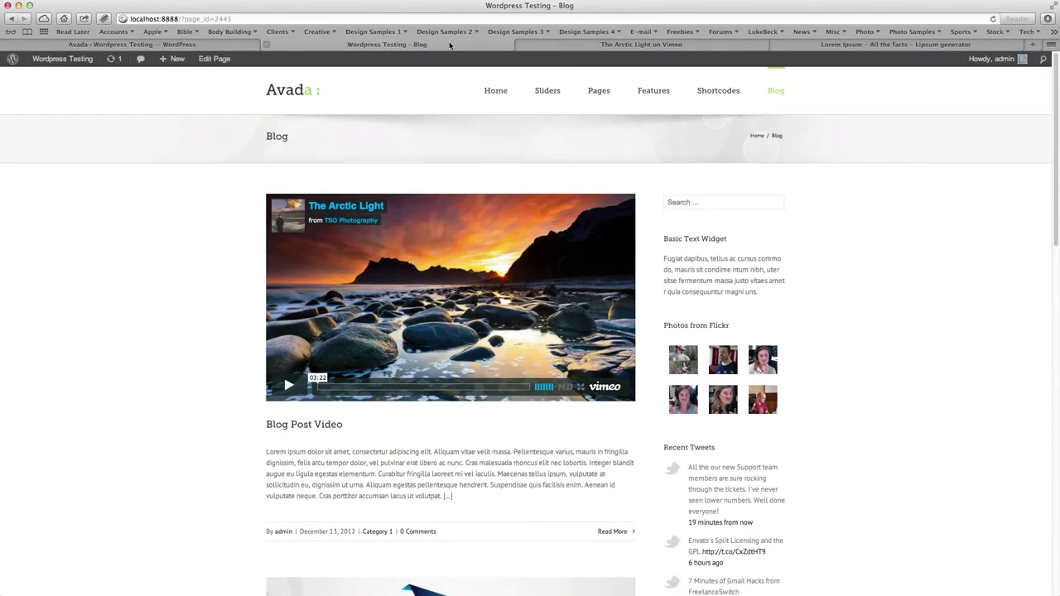
key("super+r")
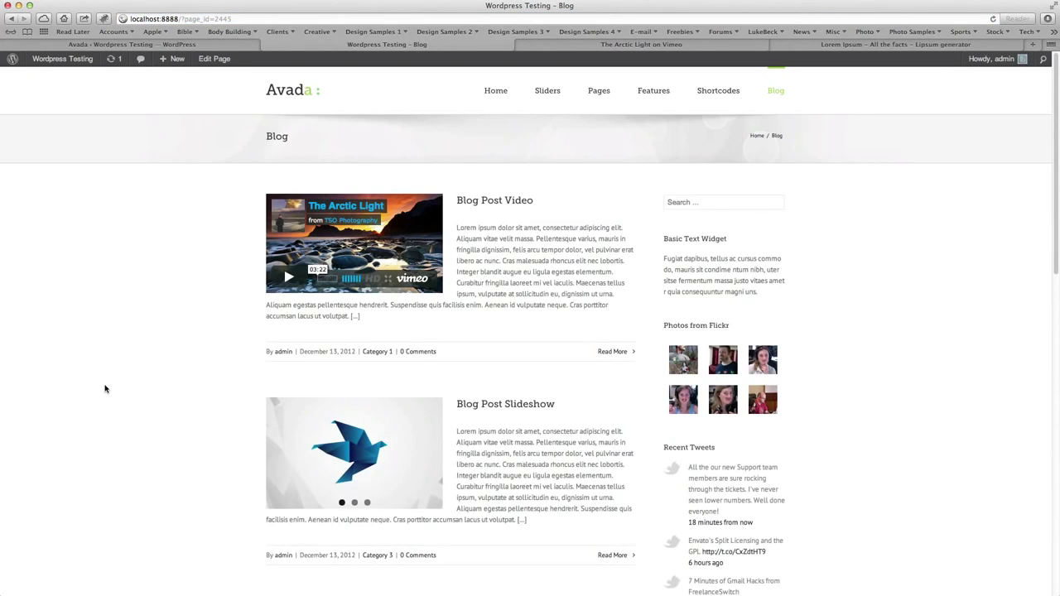
scroll(104, 388, "down", 5)
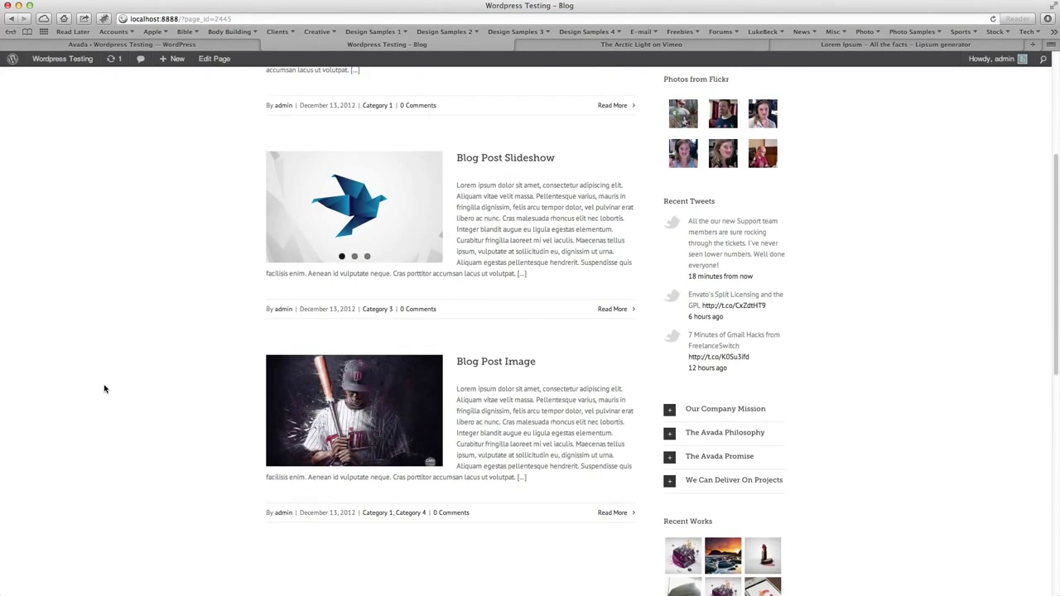
scroll(104, 388, "down", 4)
scroll(104, 389, "up", 7)
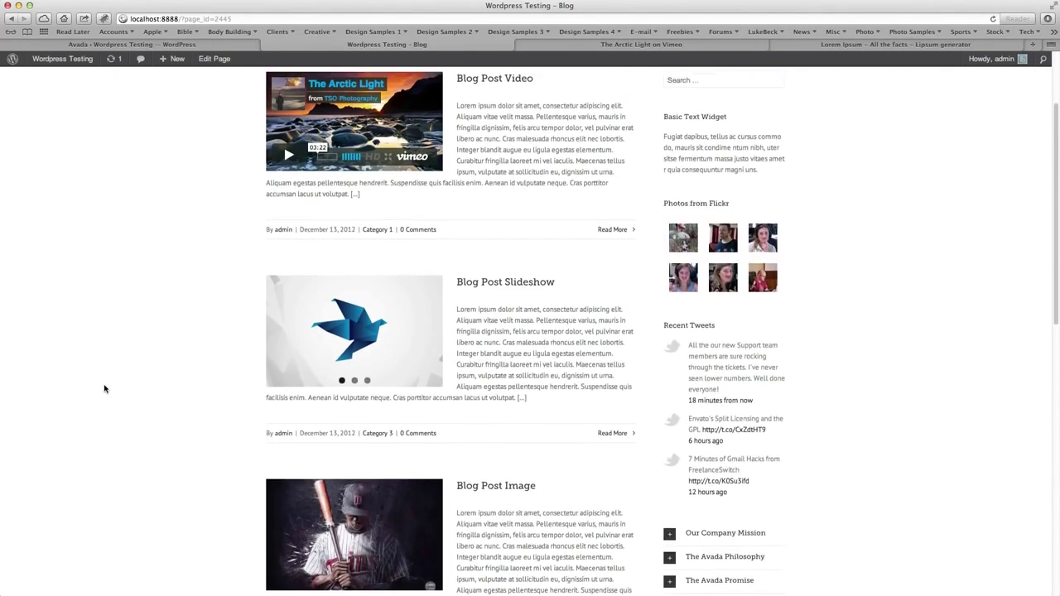
scroll(104, 388, "up", 3)
right_click(365, 317)
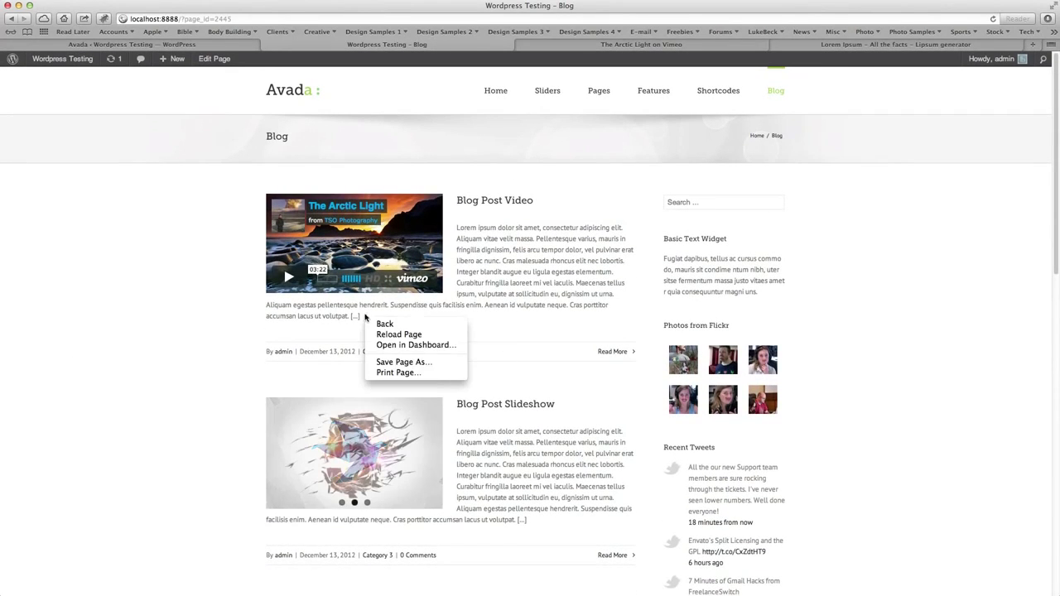
left_click(483, 259)
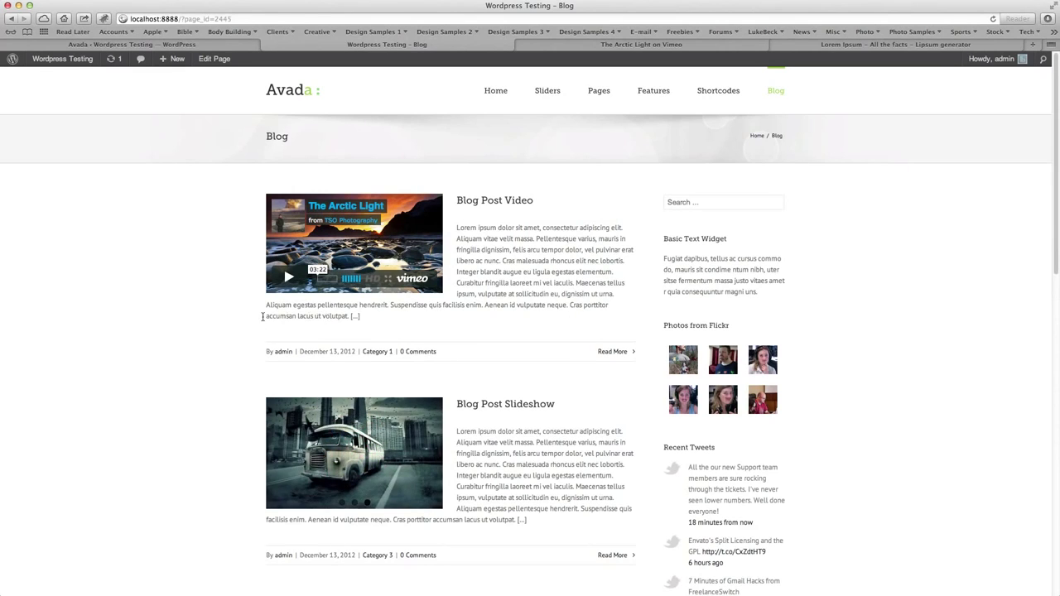
In the theme's Blog Options, keep Excerpt as the blog content type, set the excerpt length to 60 words and save.
left_click(221, 42)
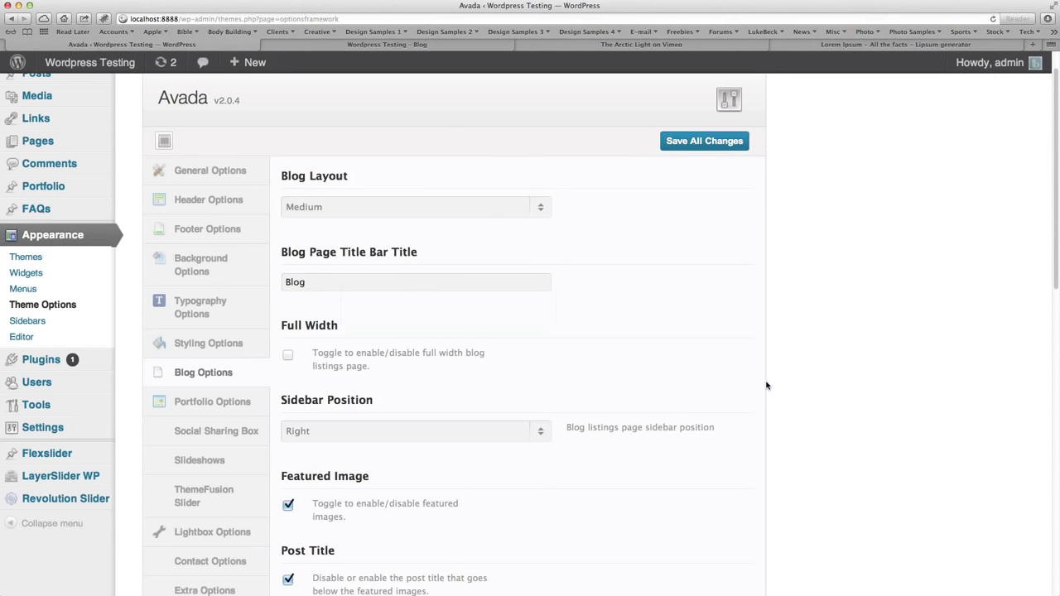
key("super+plus")
scroll(766, 385, "down", 5)
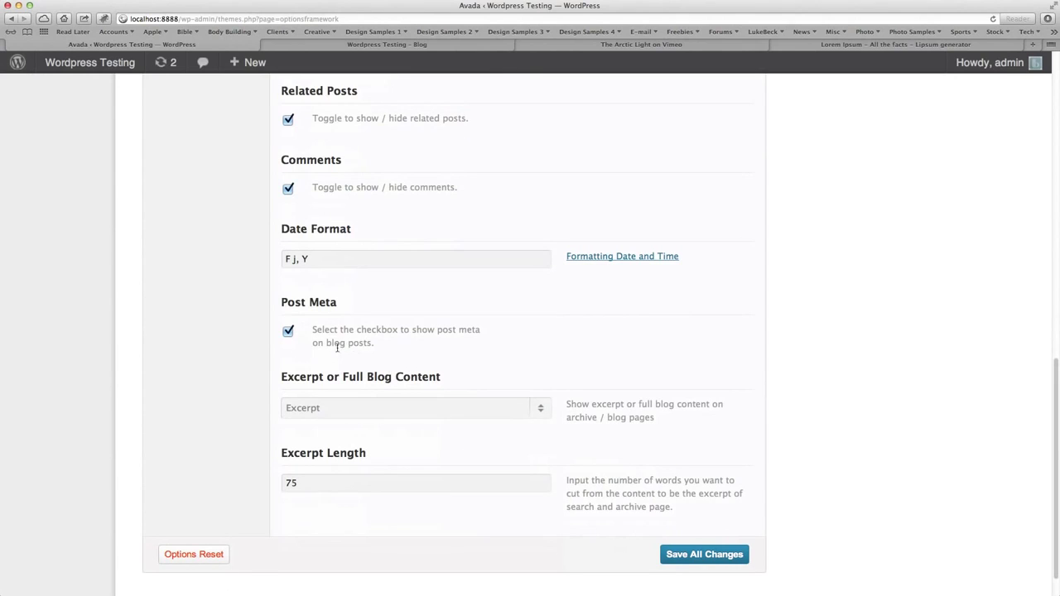
left_click(387, 415)
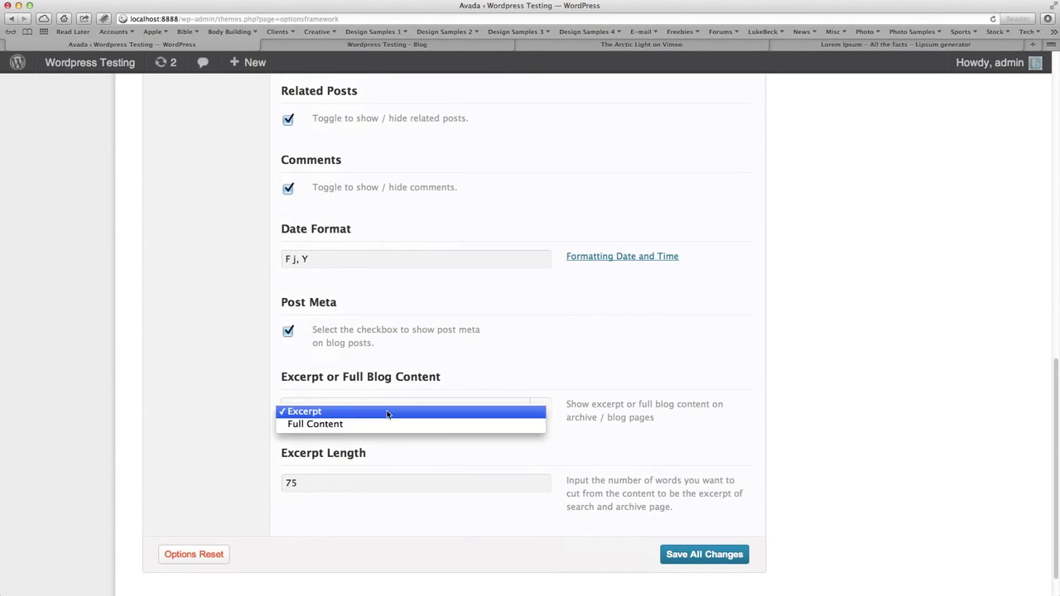
left_click(386, 413)
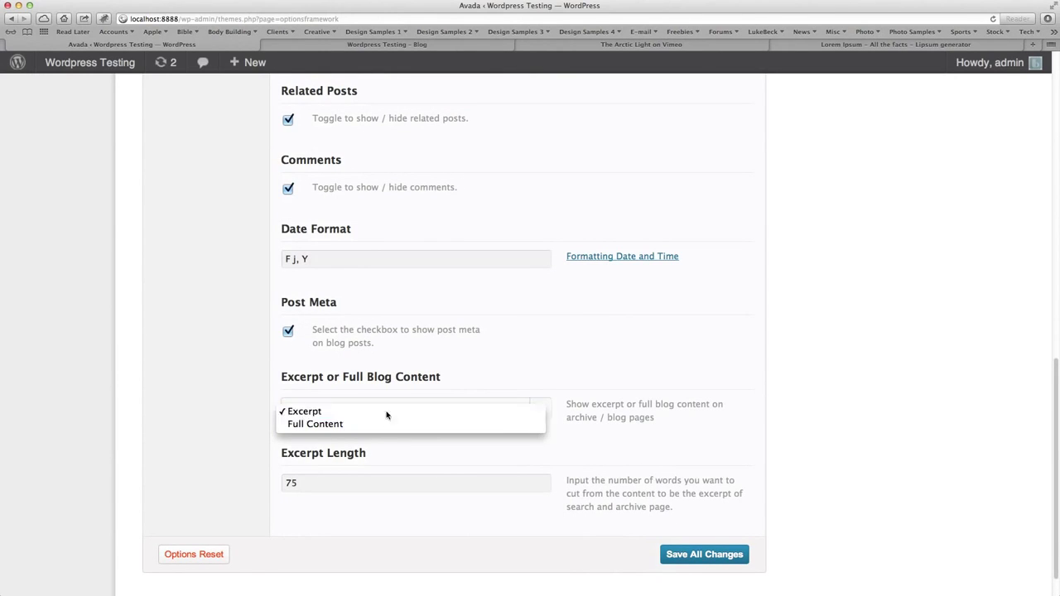
left_click_drag(319, 484, 250, 483)
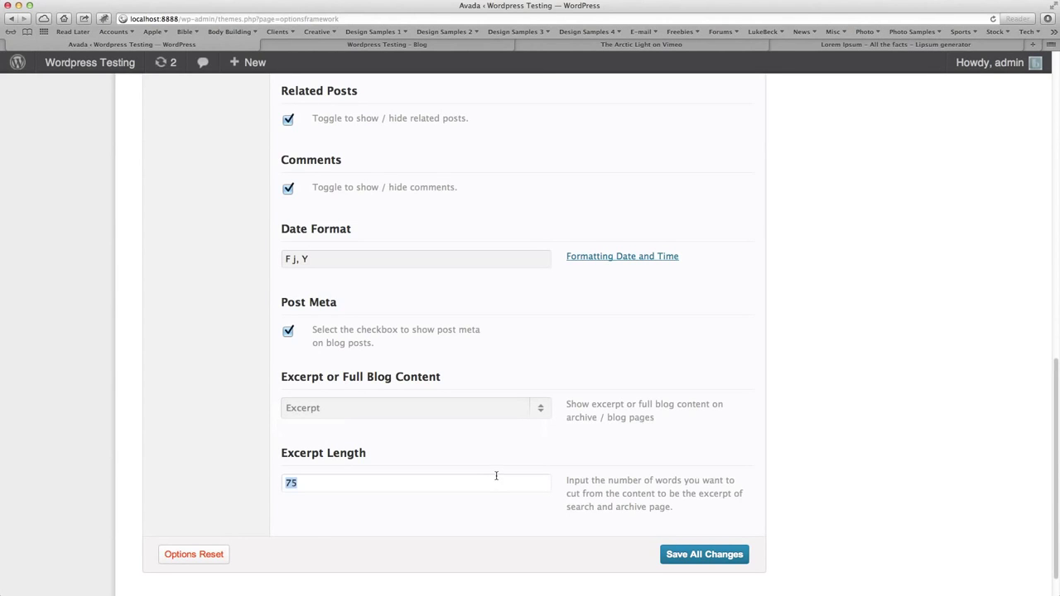
type("60")
left_click(717, 560)
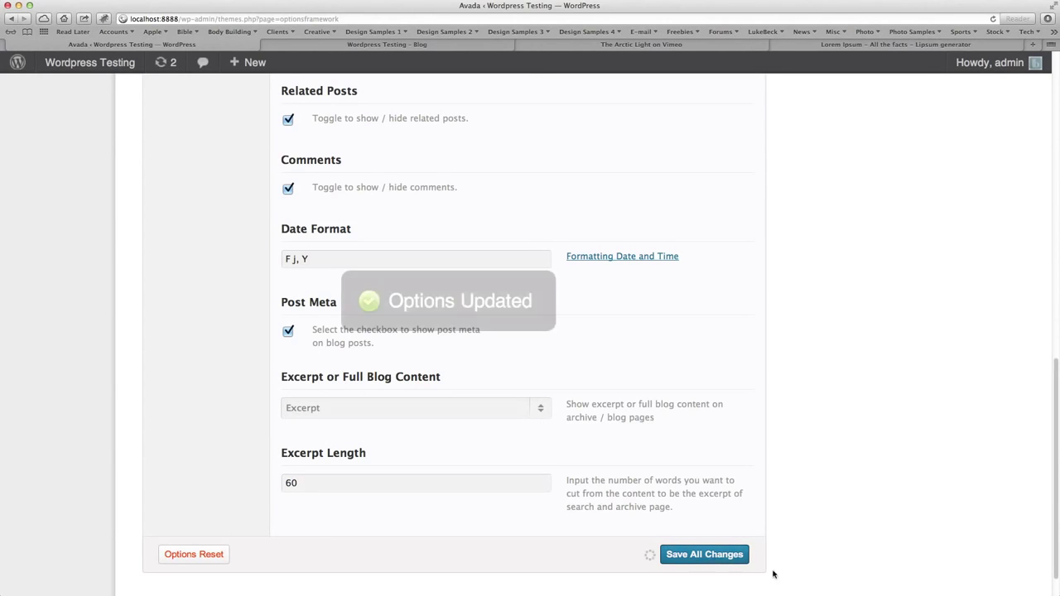
Reload the Blog page and check the length of the post excerpts.
left_click(460, 47)
key("super+r")
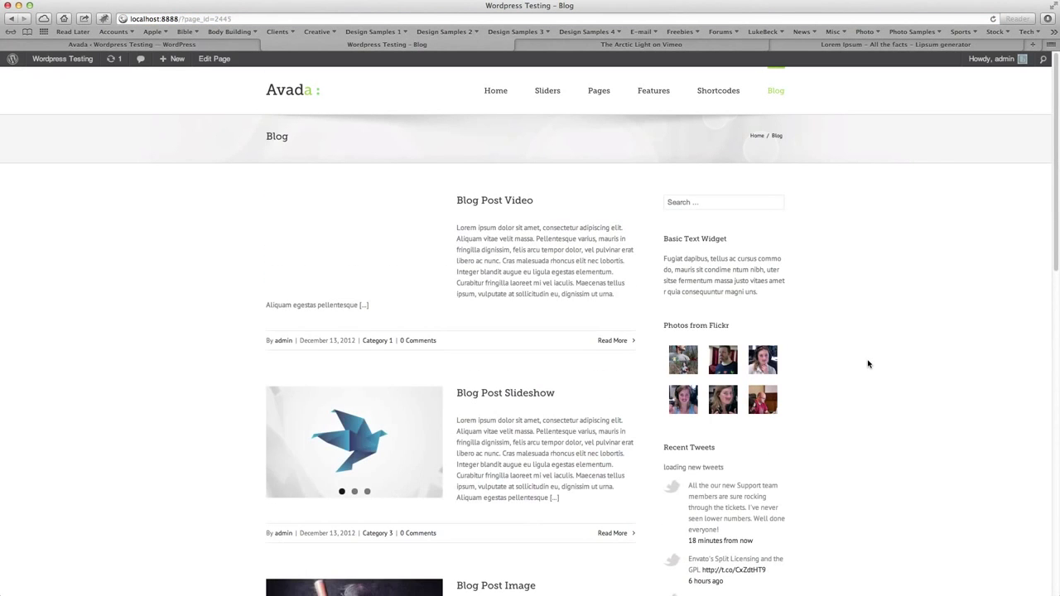
scroll(868, 364, "down", 5)
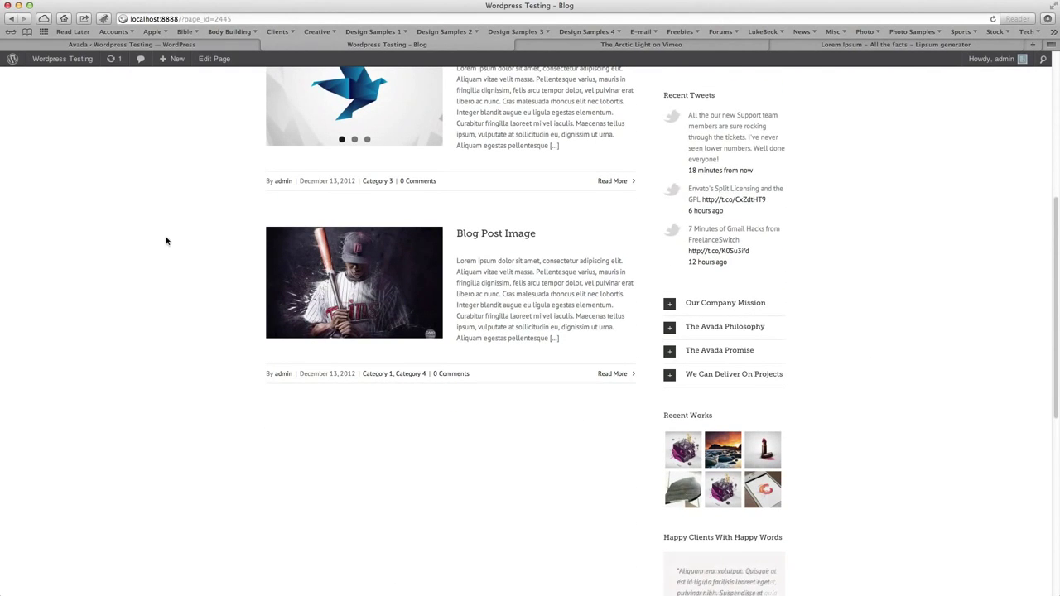
Set the Blog Layout back to Large, enable Full Width for the blog listings page and save the theme options.
left_click(202, 45)
scroll(185, 384, "up", 10)
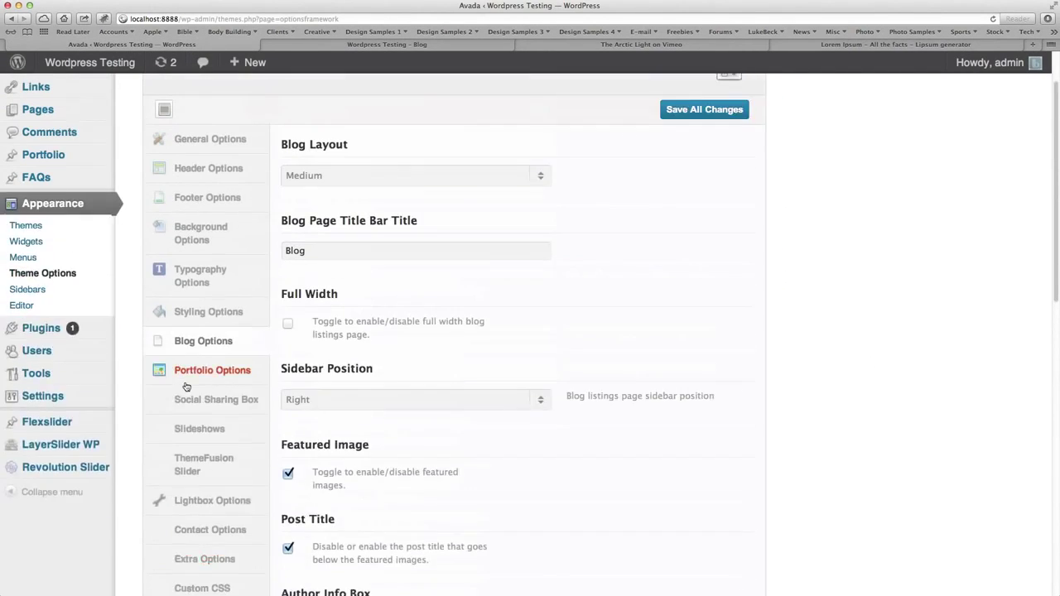
scroll(792, 392, "down", 1)
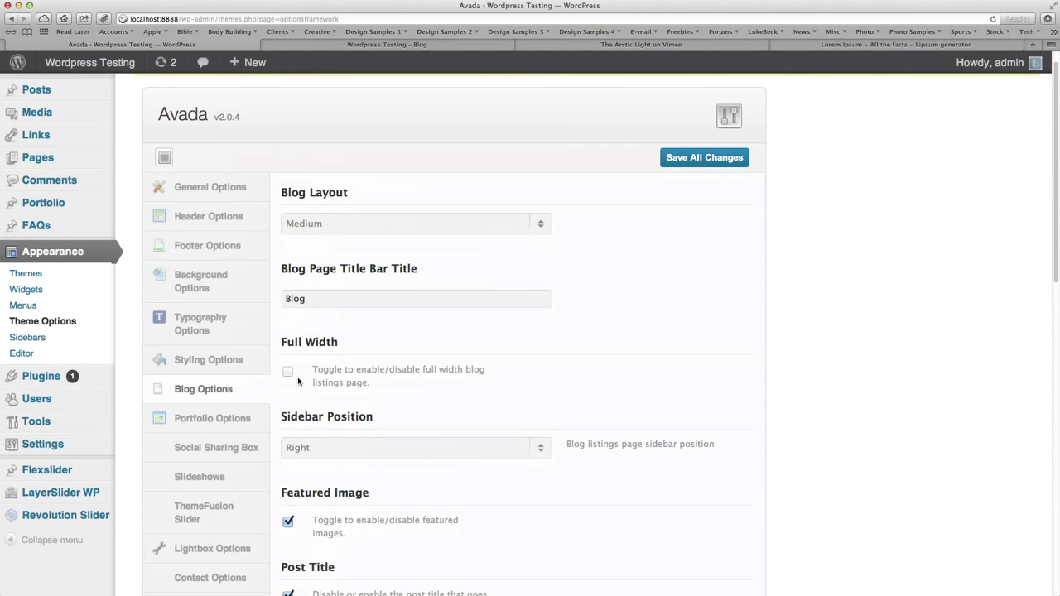
left_click(439, 225)
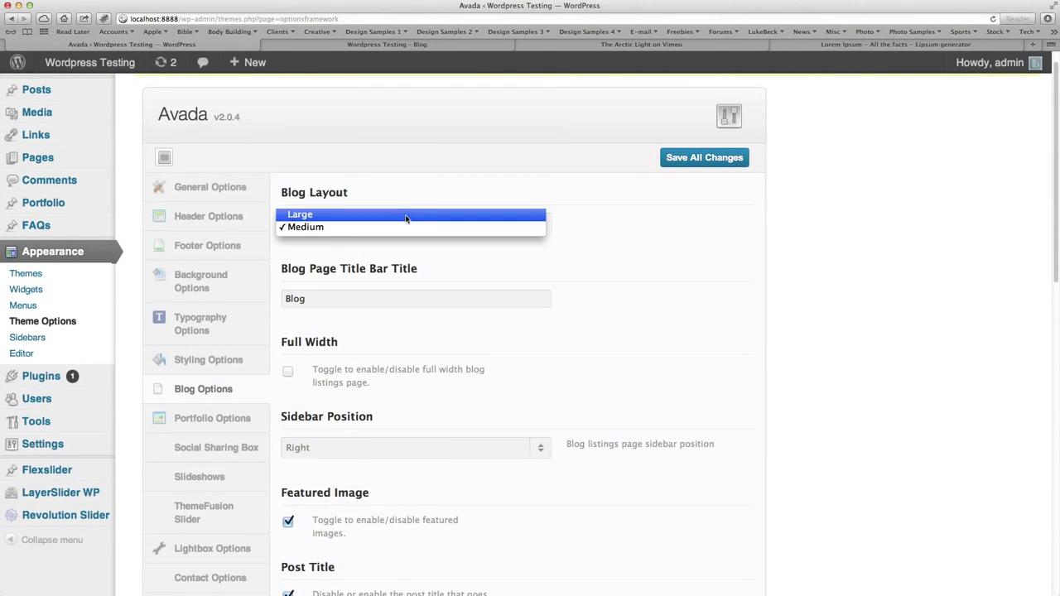
left_click(406, 216)
scroll(728, 338, "down", 1)
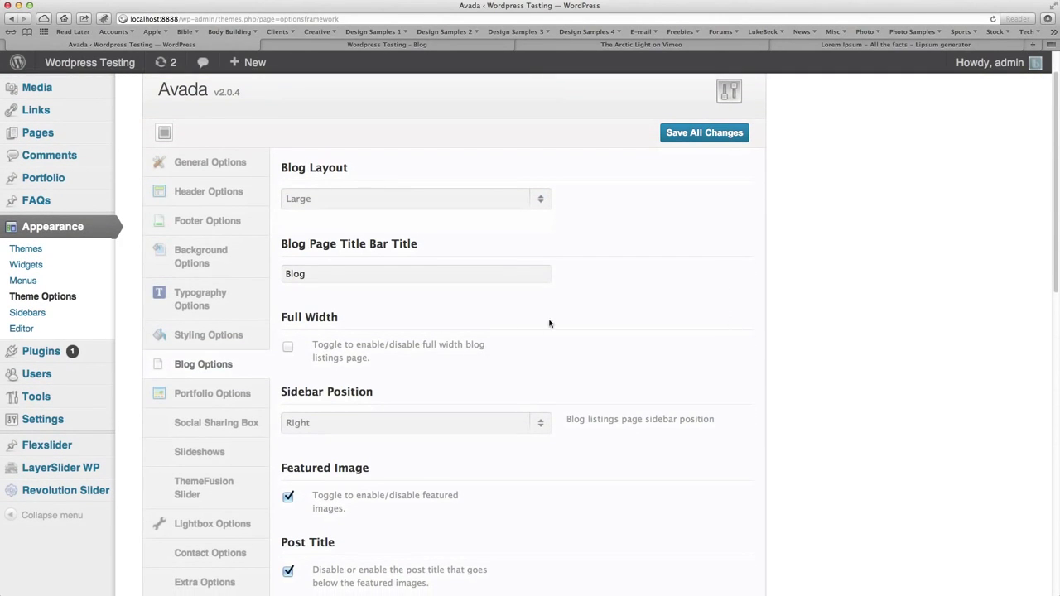
left_click(288, 347)
left_click(708, 135)
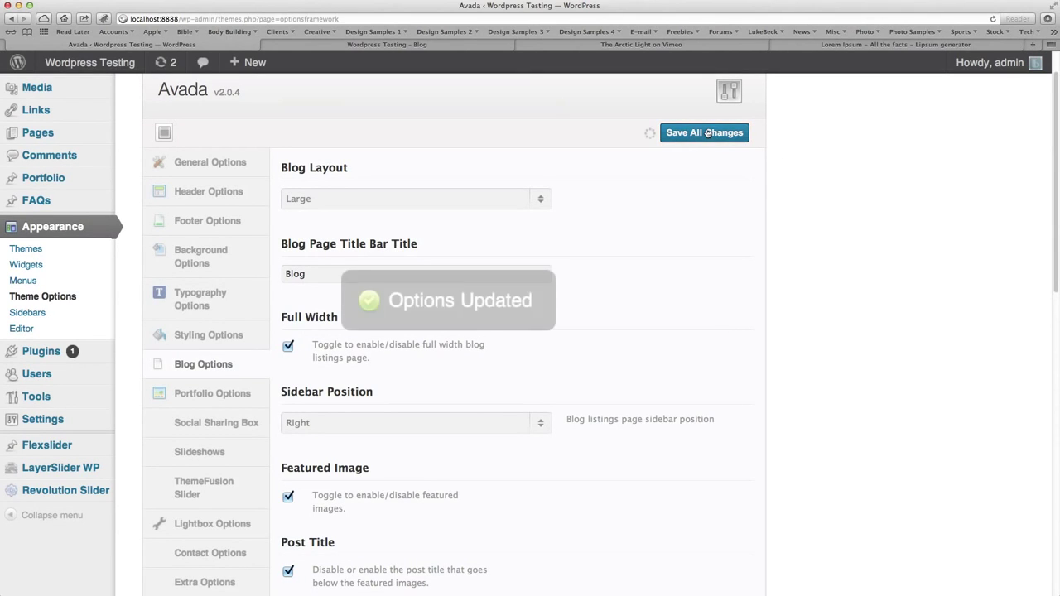
Reload the Blog page and review the three posts in the large full-width layout.
left_click(463, 46)
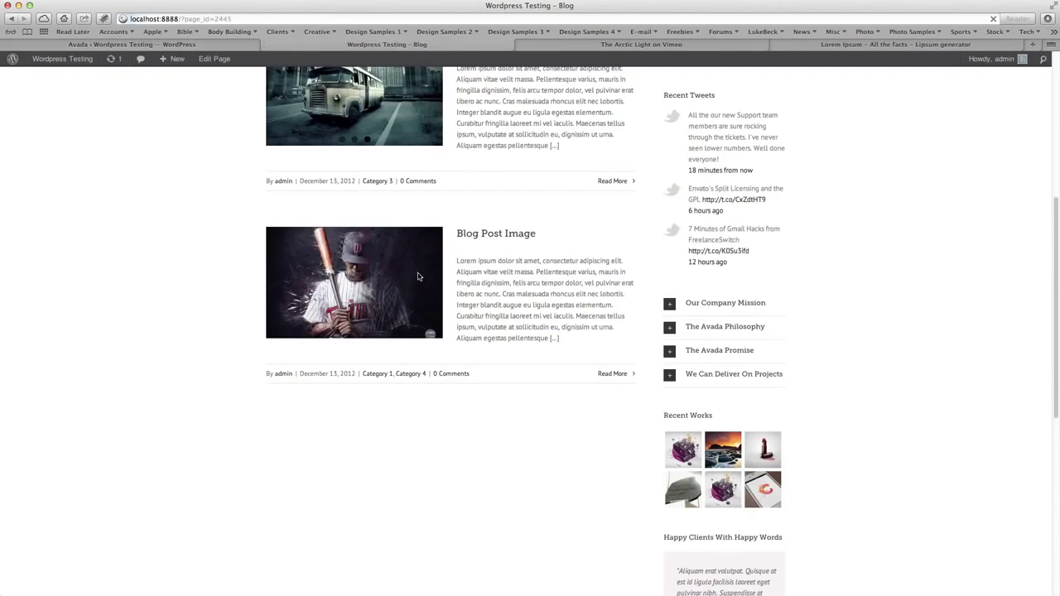
key("super+r")
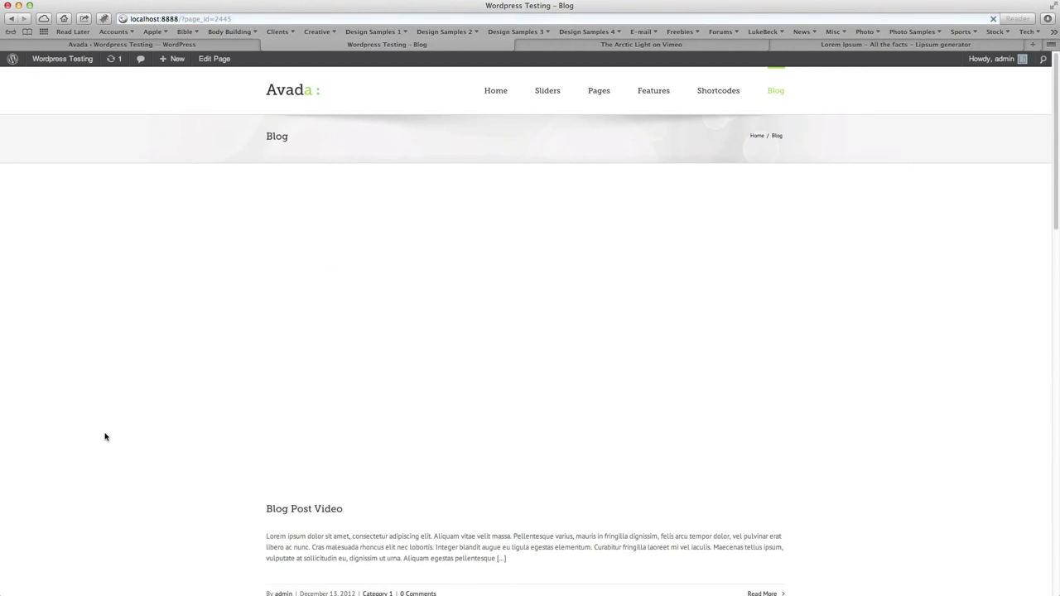
scroll(106, 435, "up", 5)
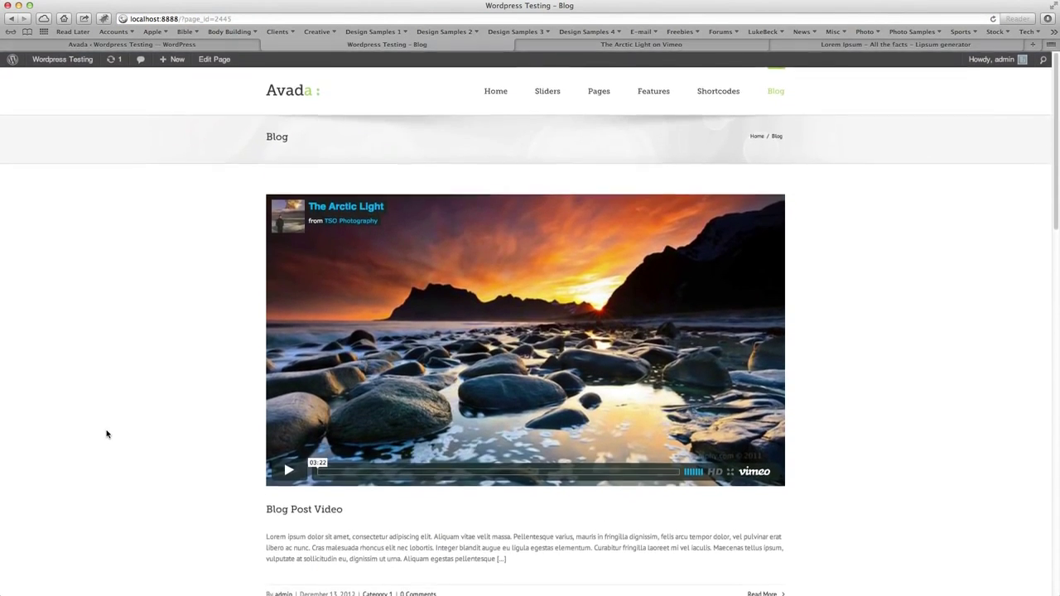
scroll(106, 435, "down", 5)
scroll(106, 435, "down", 10)
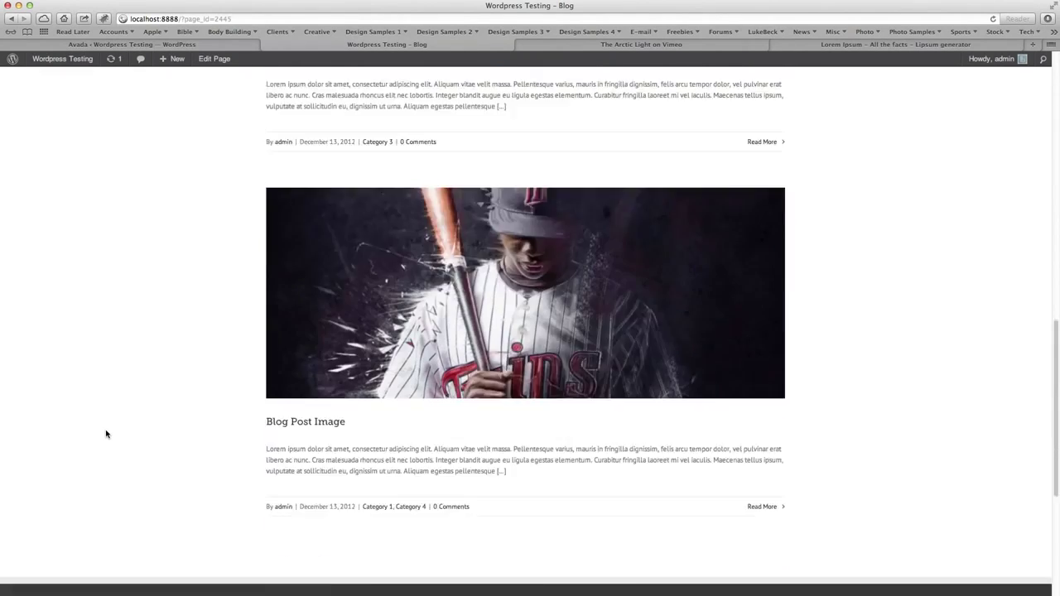
scroll(107, 432, "up", 15)
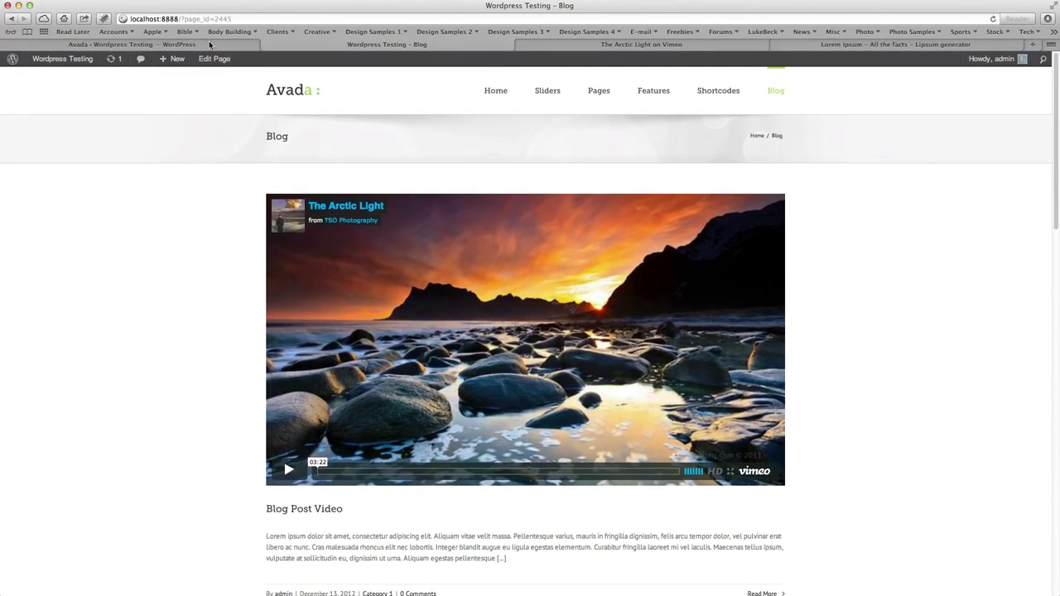
Disable Full Width in the theme's Blog Options and review the post display options from Sidebar Position to Comments.
left_click(212, 45)
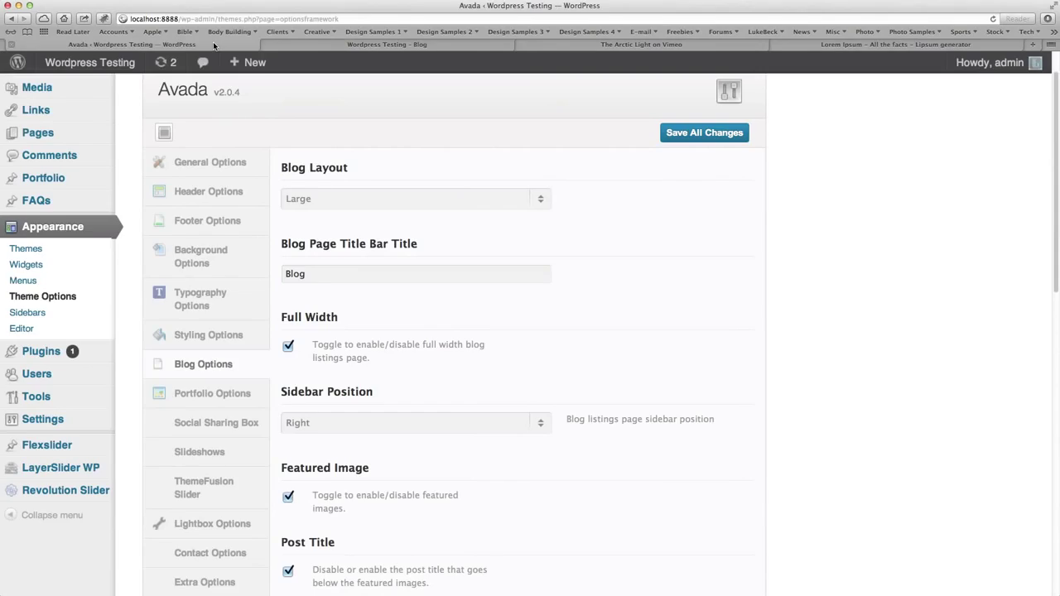
left_click(288, 347)
scroll(587, 355, "down", 4)
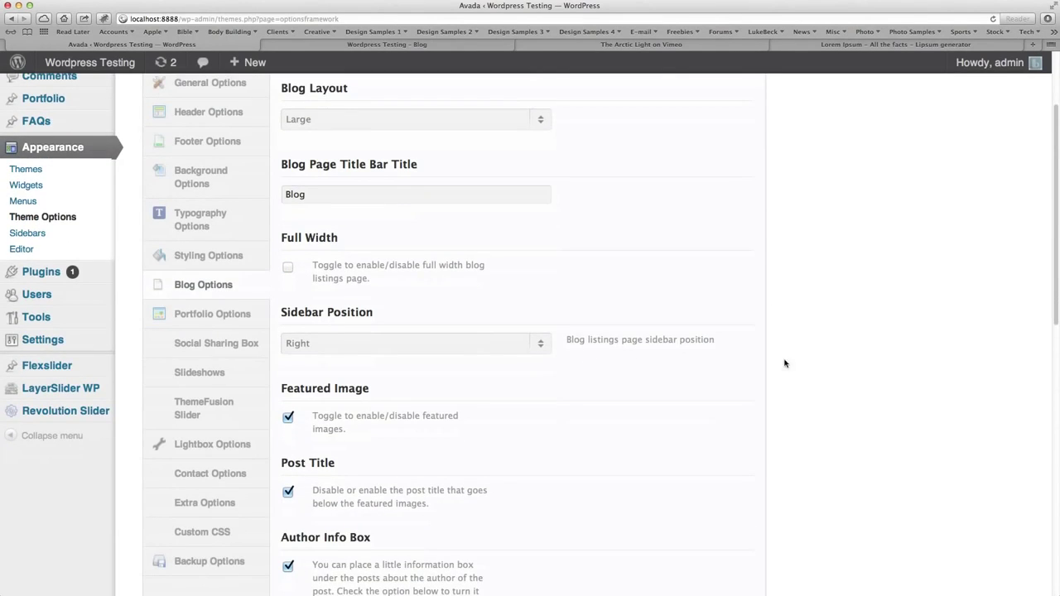
scroll(780, 367, "down", 1)
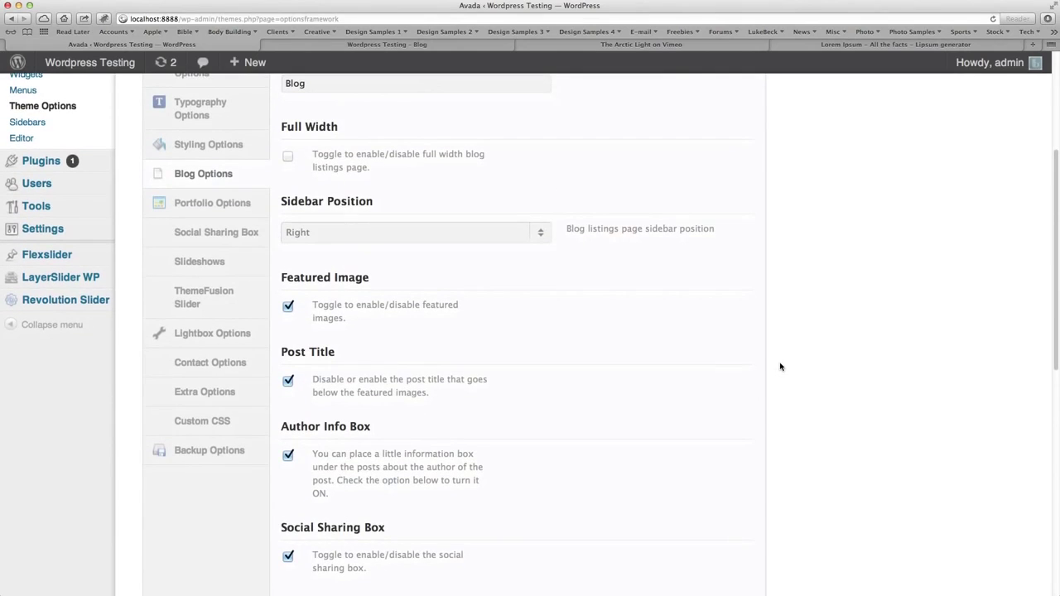
scroll(671, 347, "down", 3)
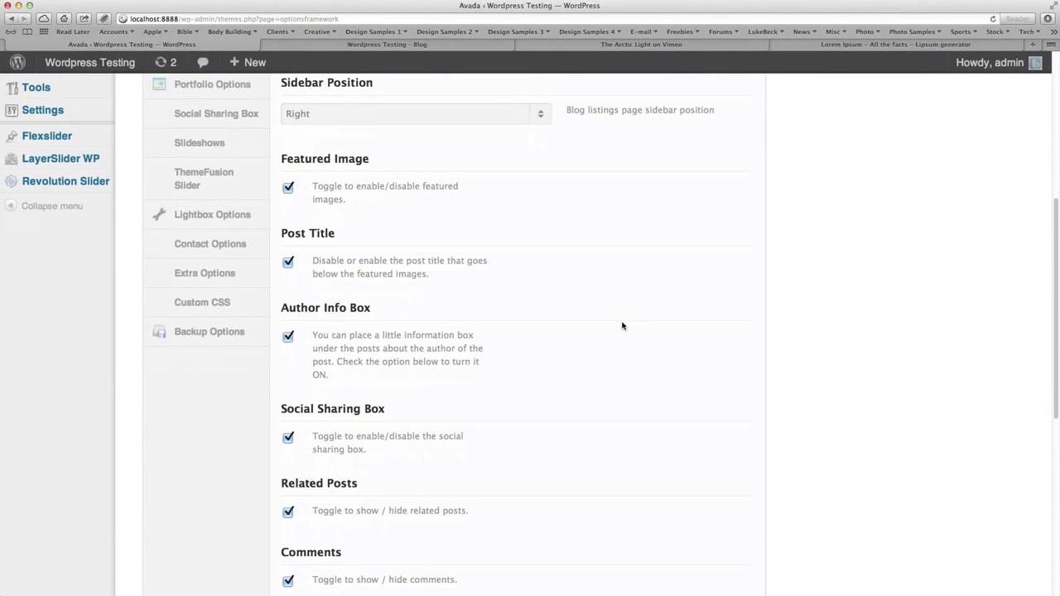
scroll(624, 325, "down", 1)
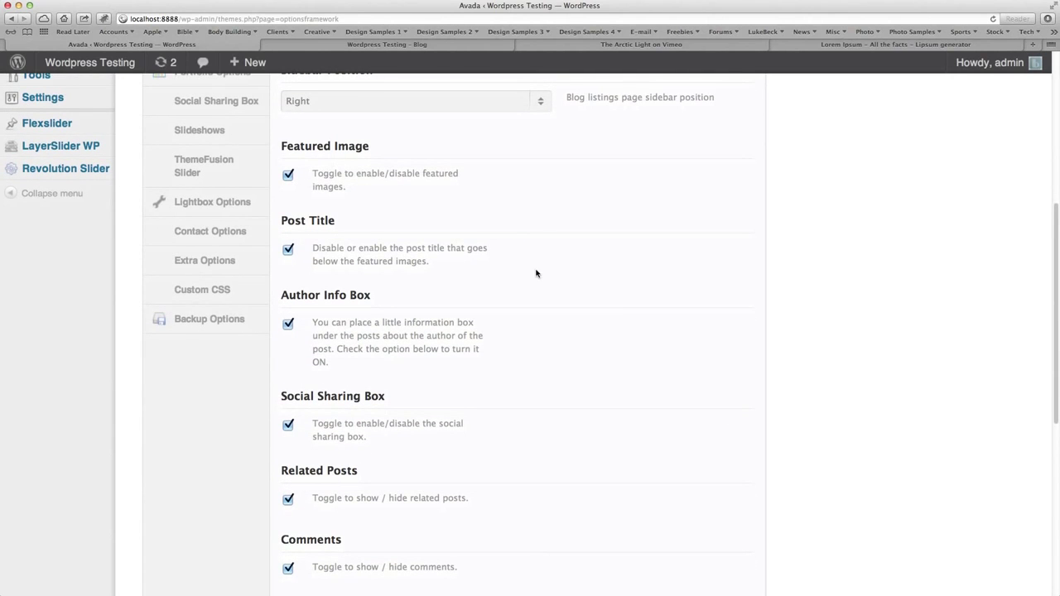
scroll(451, 265, "down", 1)
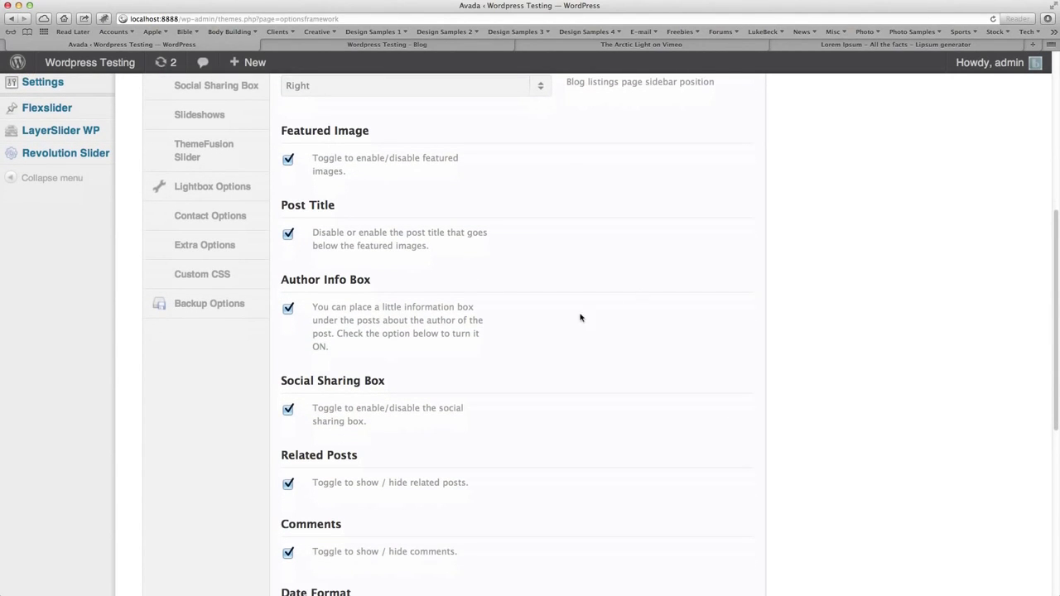
Review the Blog Options down to Date Format and Post Meta, and save all theme option changes.
scroll(443, 241, "down", 3)
scroll(634, 318, "down", 6)
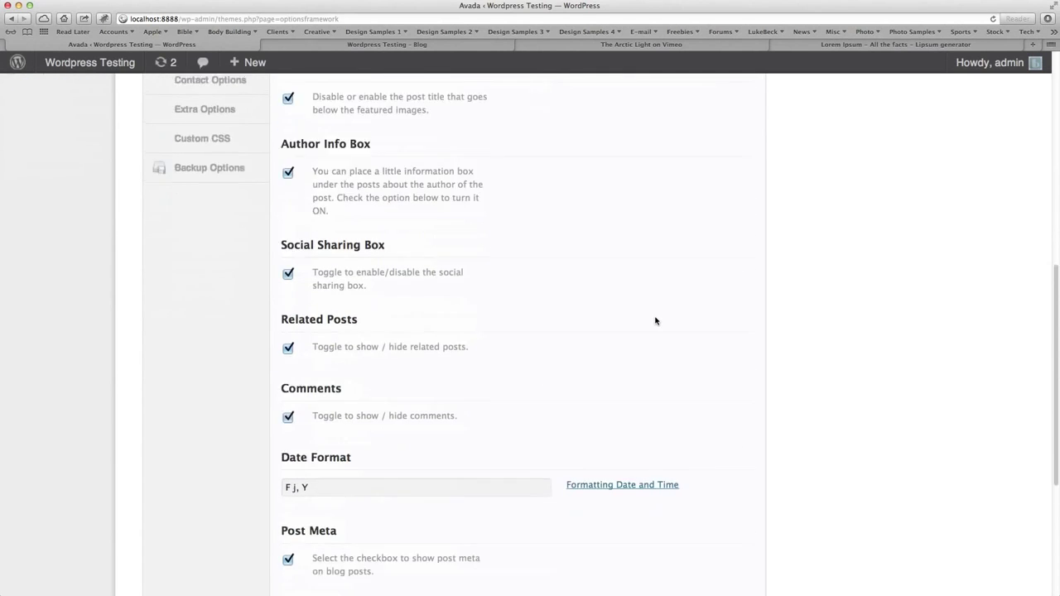
scroll(695, 320, "up", 15)
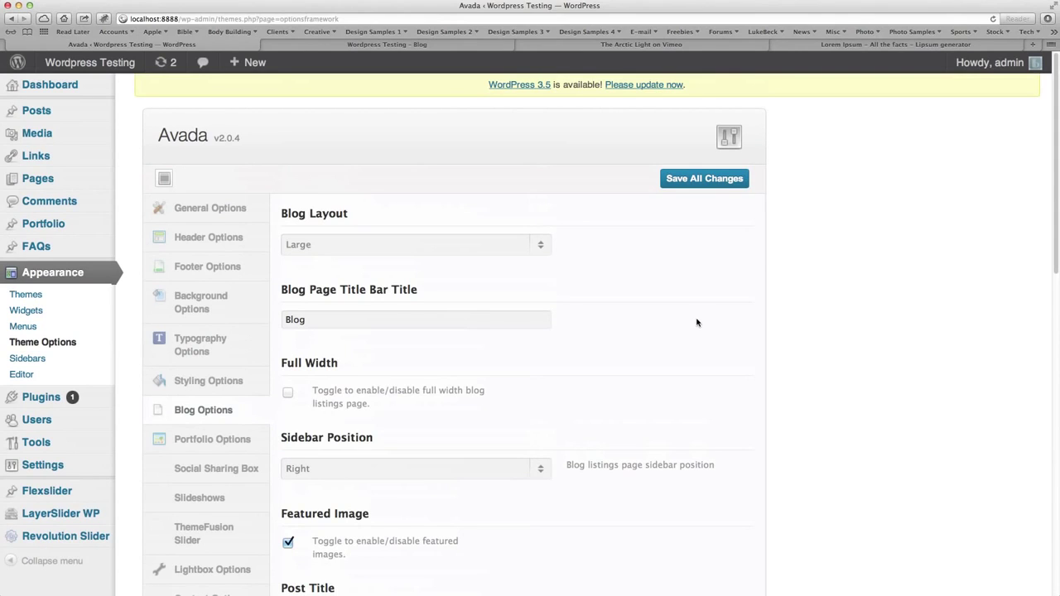
left_click(699, 180)
Reload the Blog page and review the video, slideshow and image posts in the large layout with the sidebar.
left_click(453, 47)
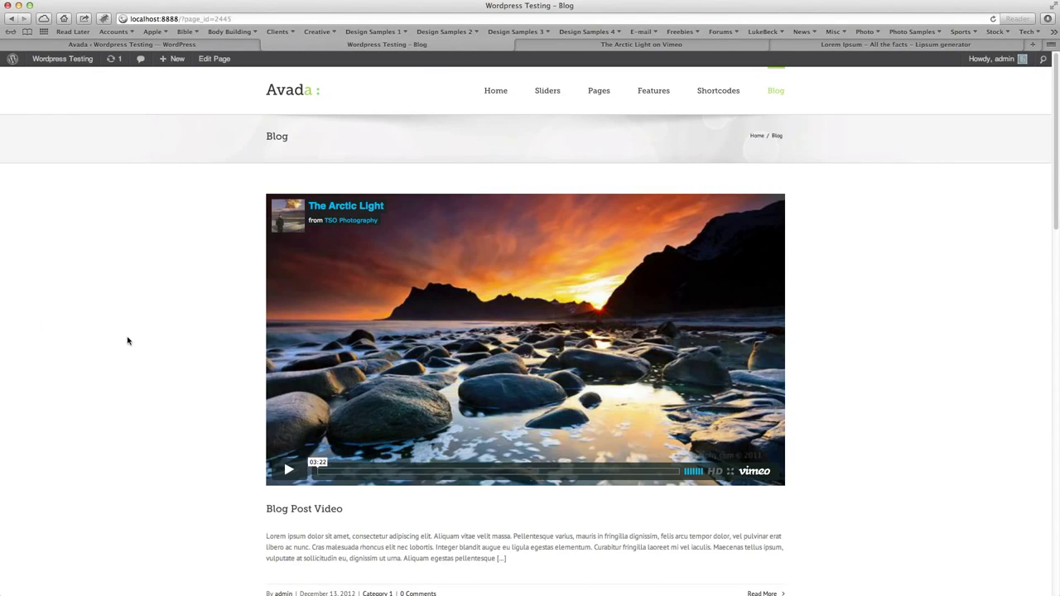
key("super+r")
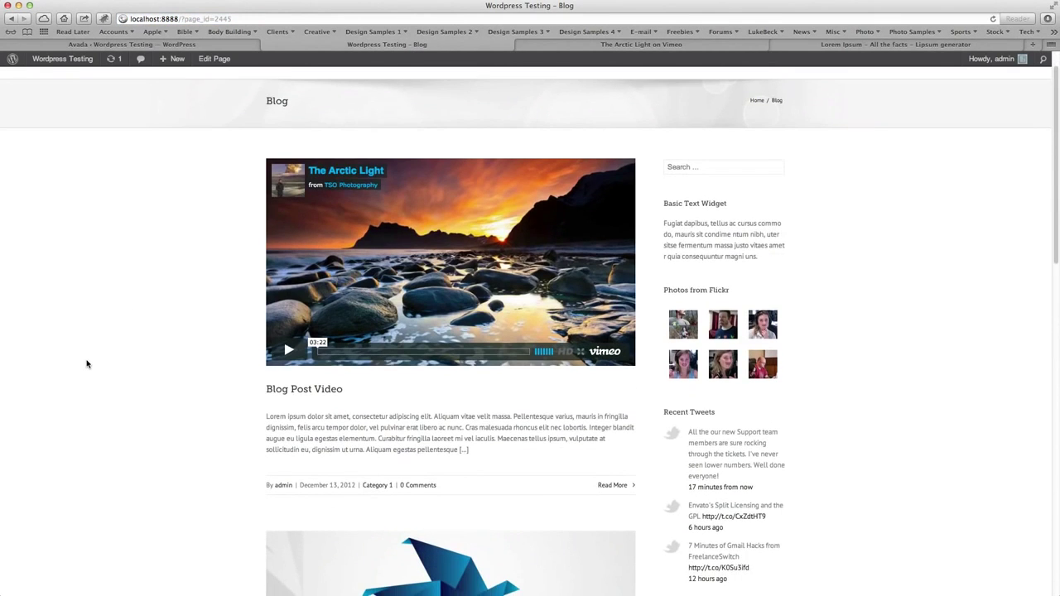
scroll(86, 364, "down", 10)
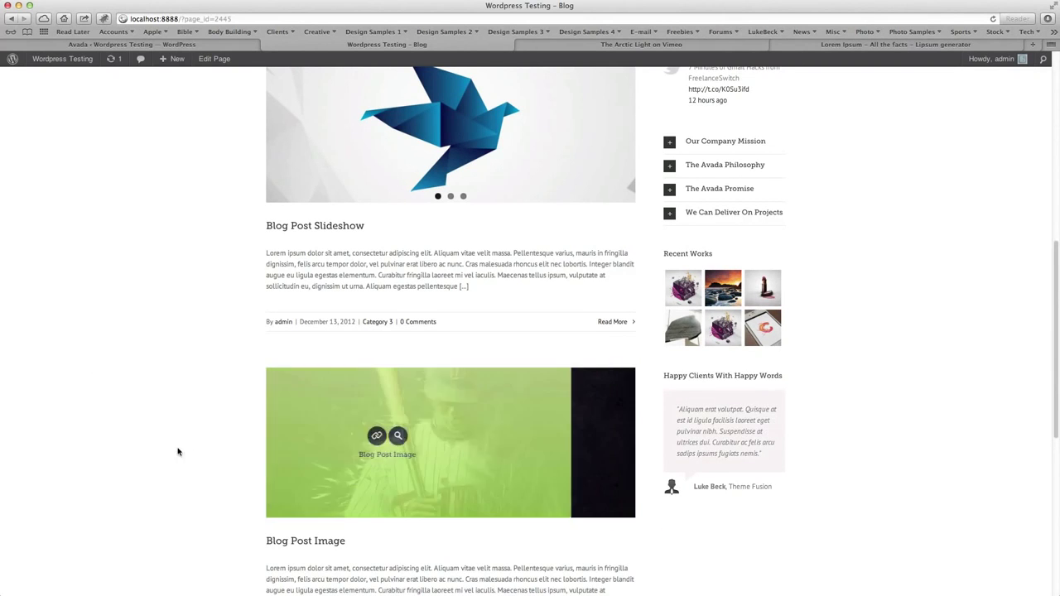
scroll(138, 439, "down", 1)
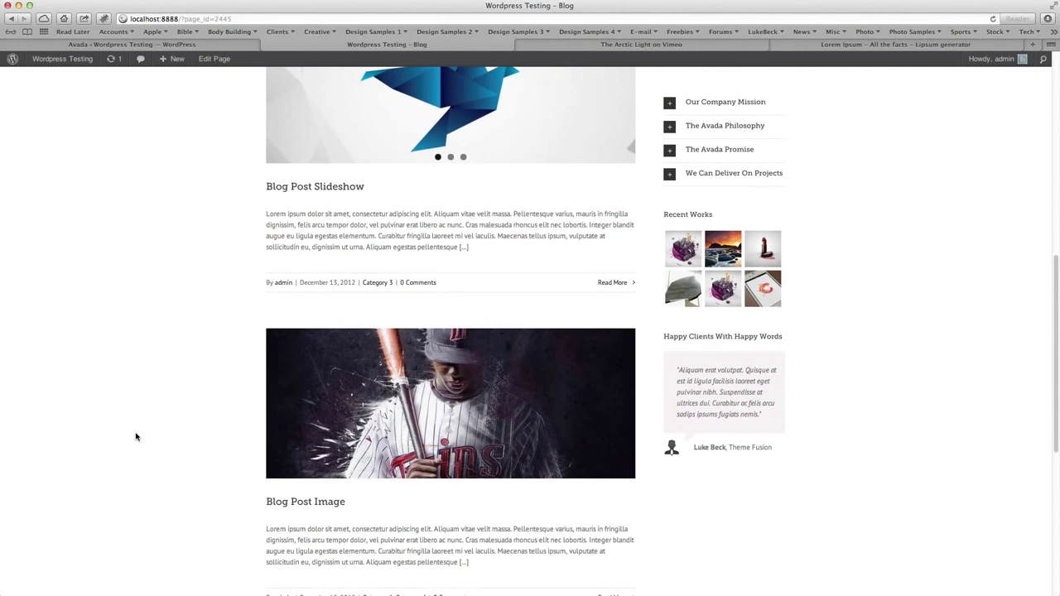
scroll(137, 436, "down", 1)
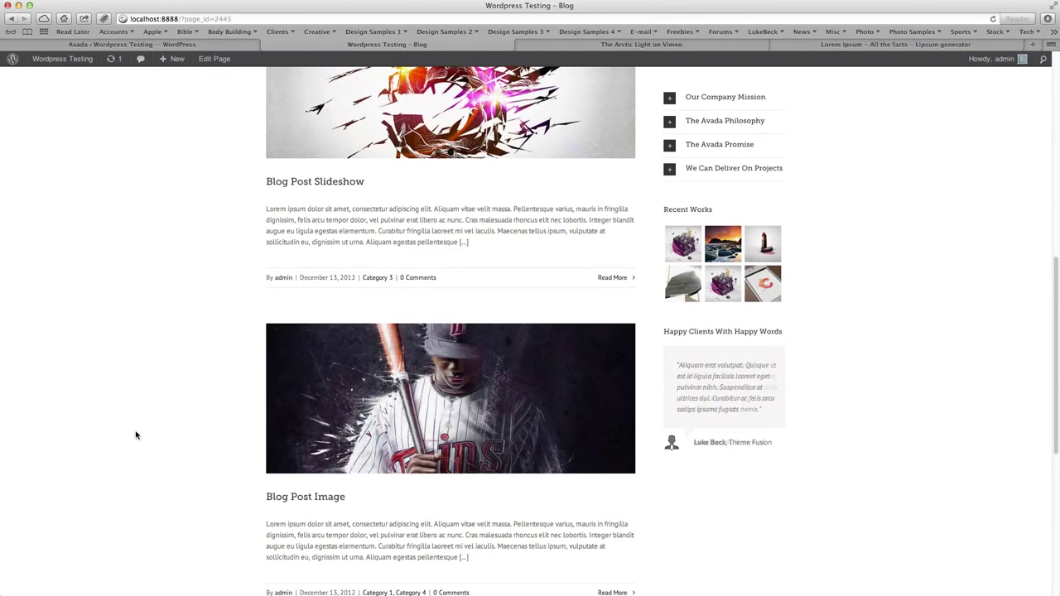
scroll(138, 431, "up", 10)
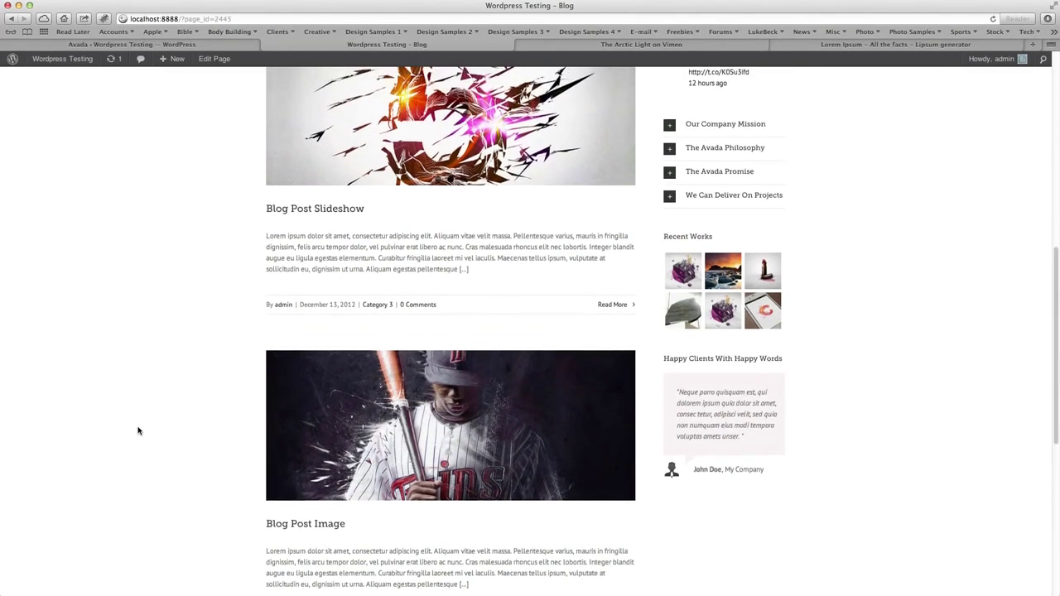
scroll(137, 431, "up", 3)
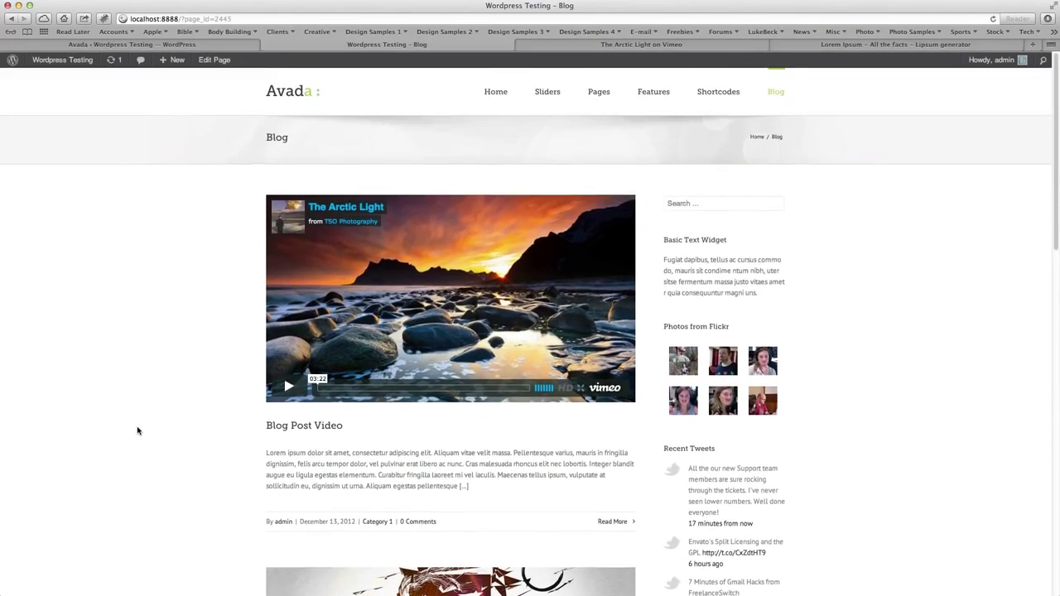
scroll(137, 429, "down", 7)
scroll(137, 430, "down", 6)
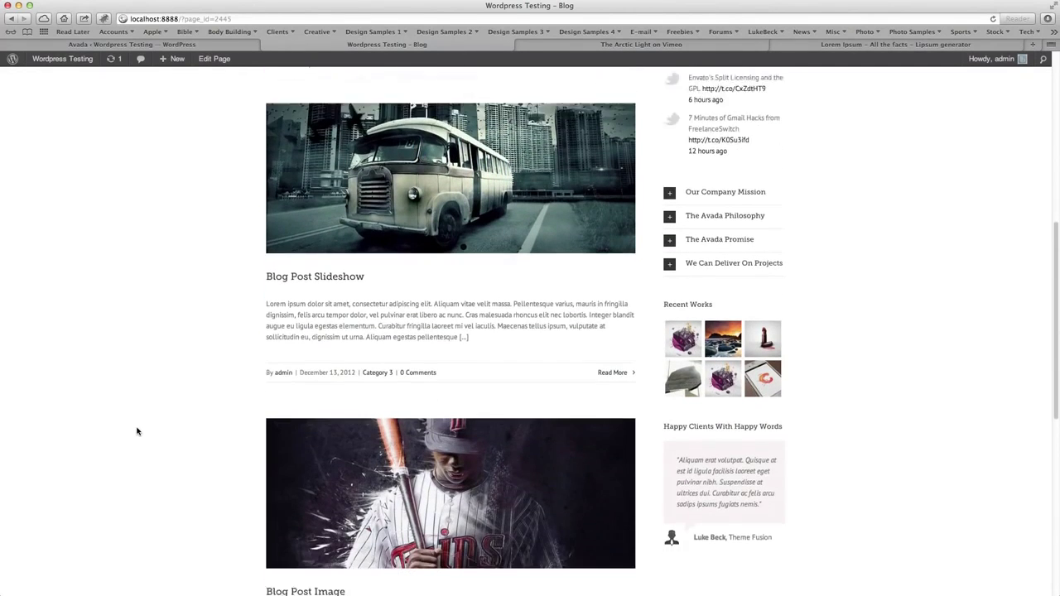
Open the Blog Post Image post for editing and find its Featured Image Width and Height options.
left_click(212, 46)
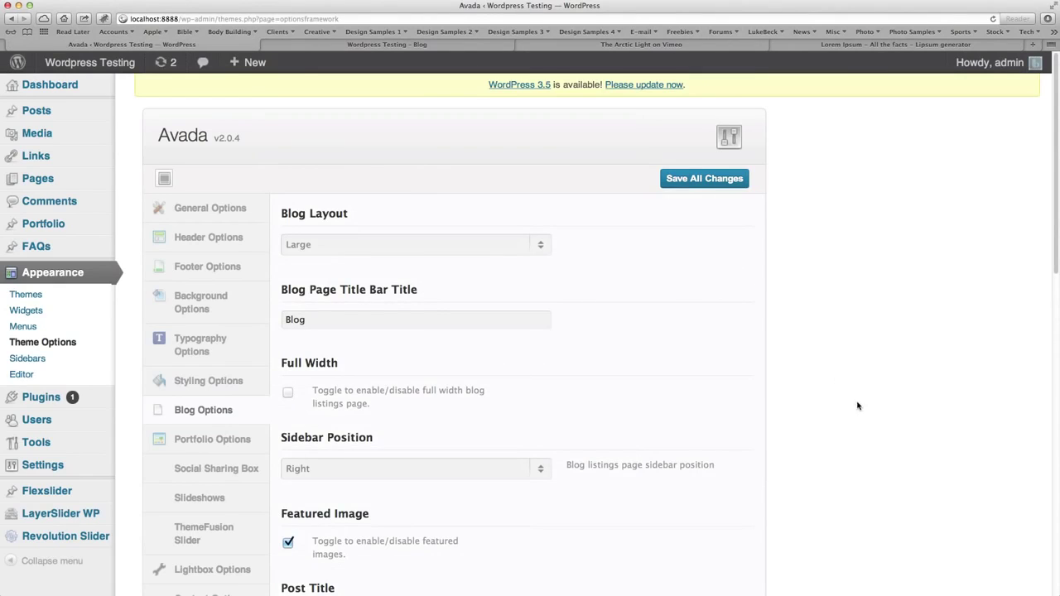
left_click(37, 110)
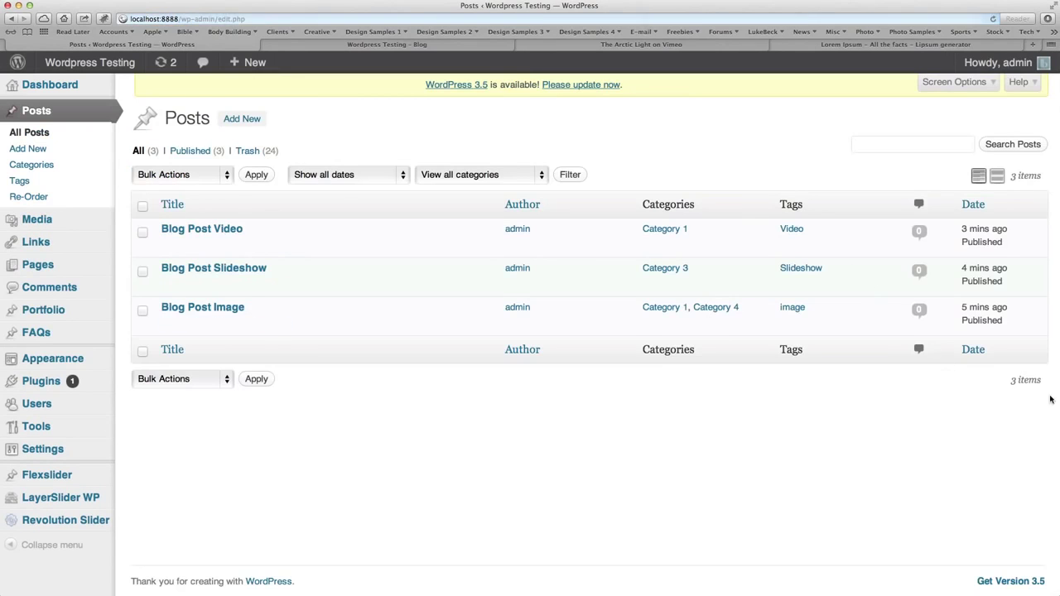
left_click(202, 310)
scroll(807, 498, "down", 15)
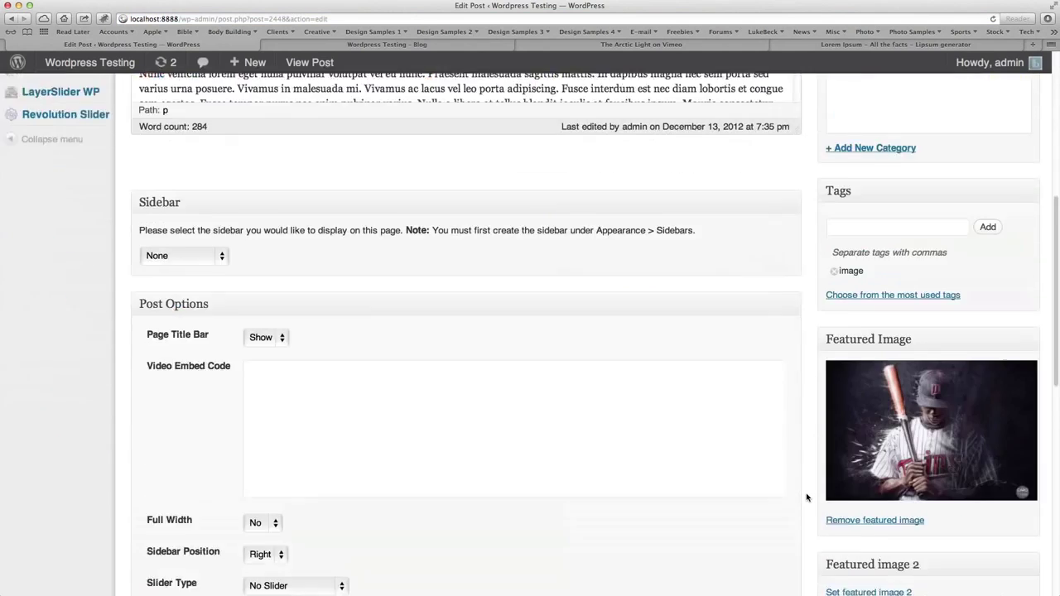
scroll(808, 498, "down", 5)
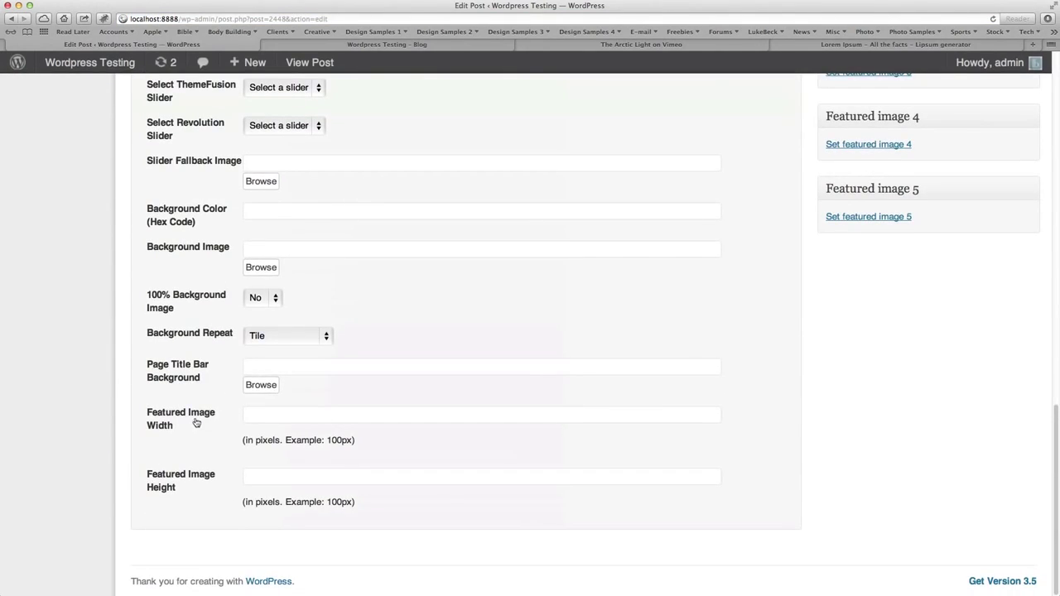
left_click(262, 411)
Compare the featured image, slideshow and video sizes on the Blog page against the post's featured image size options.
left_click(452, 47)
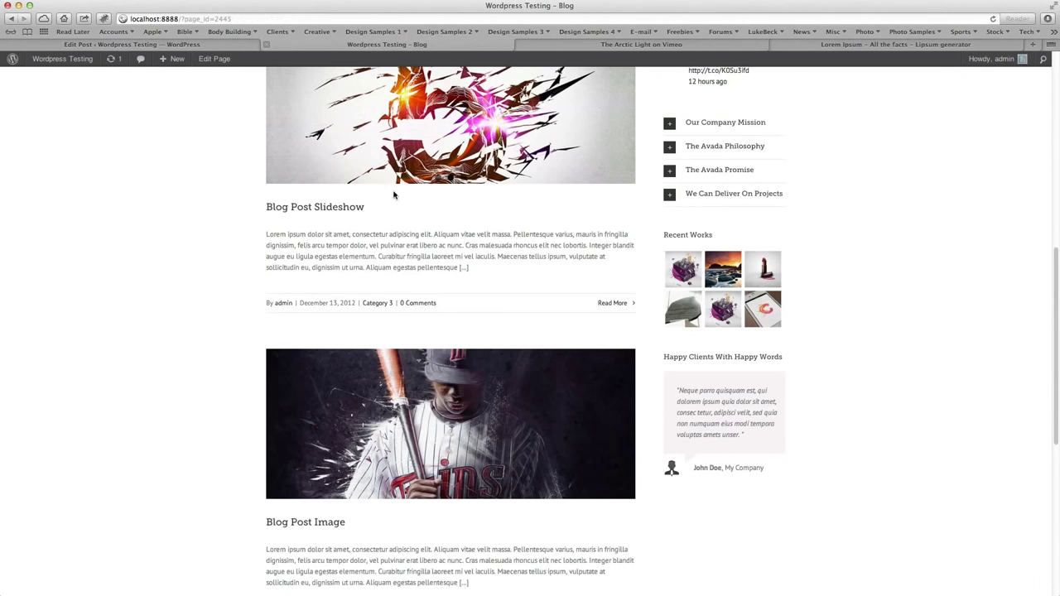
scroll(123, 444, "down", 2)
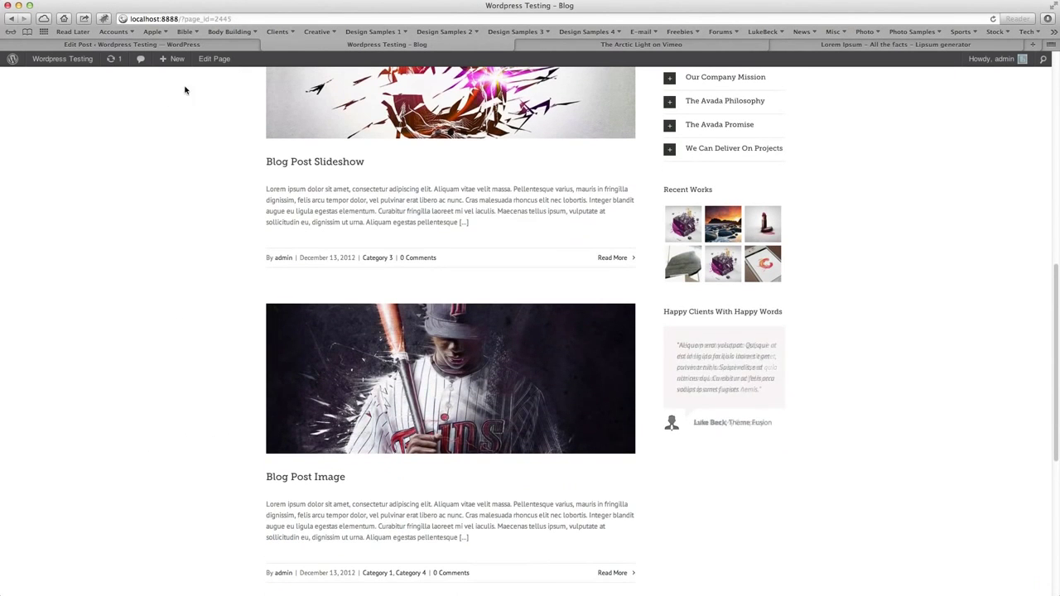
left_click(211, 46)
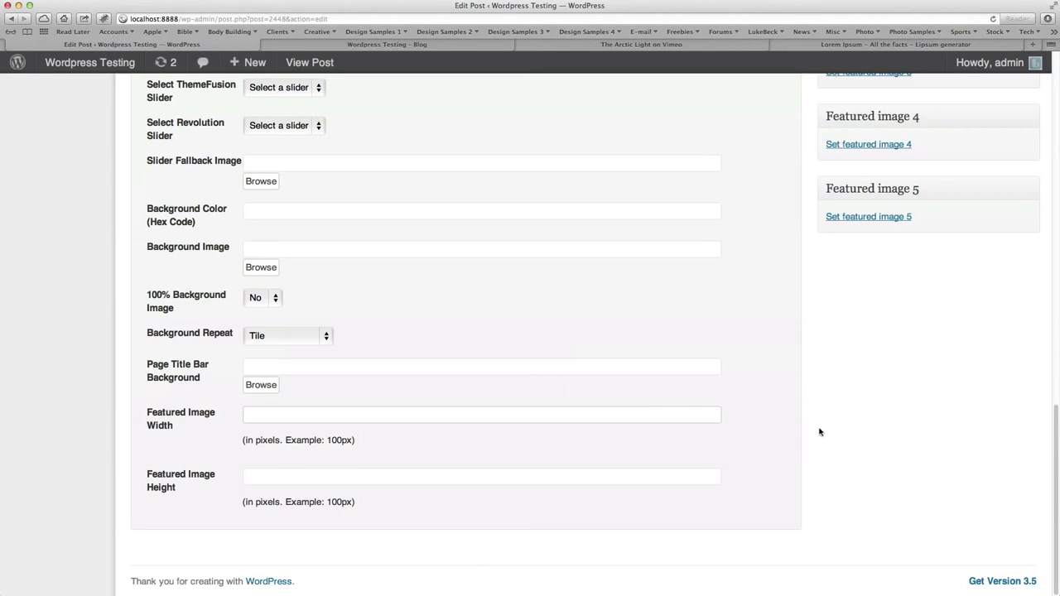
left_click(469, 46)
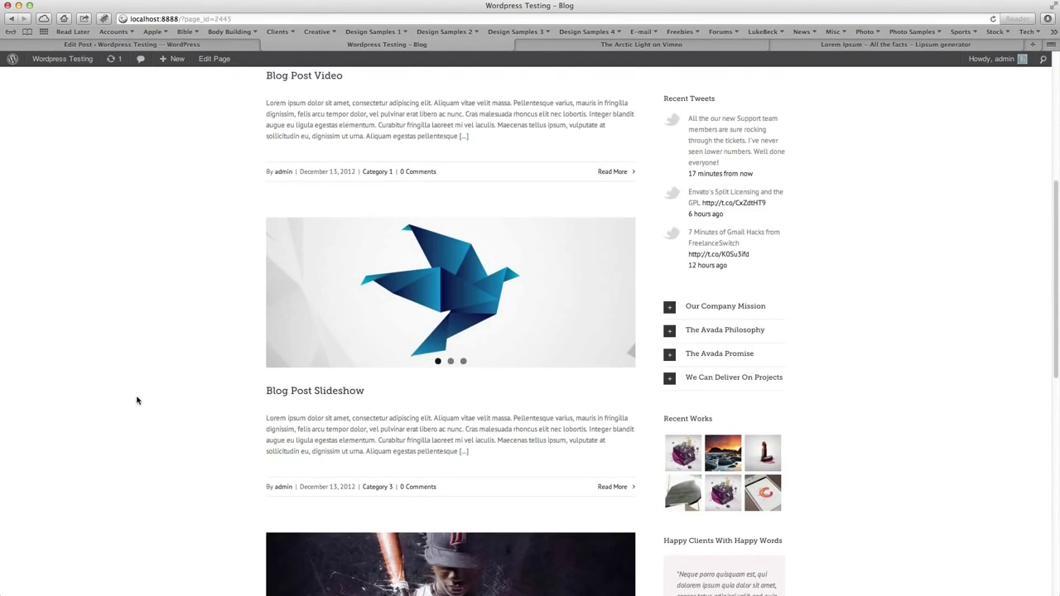
scroll(136, 401, "up", 5)
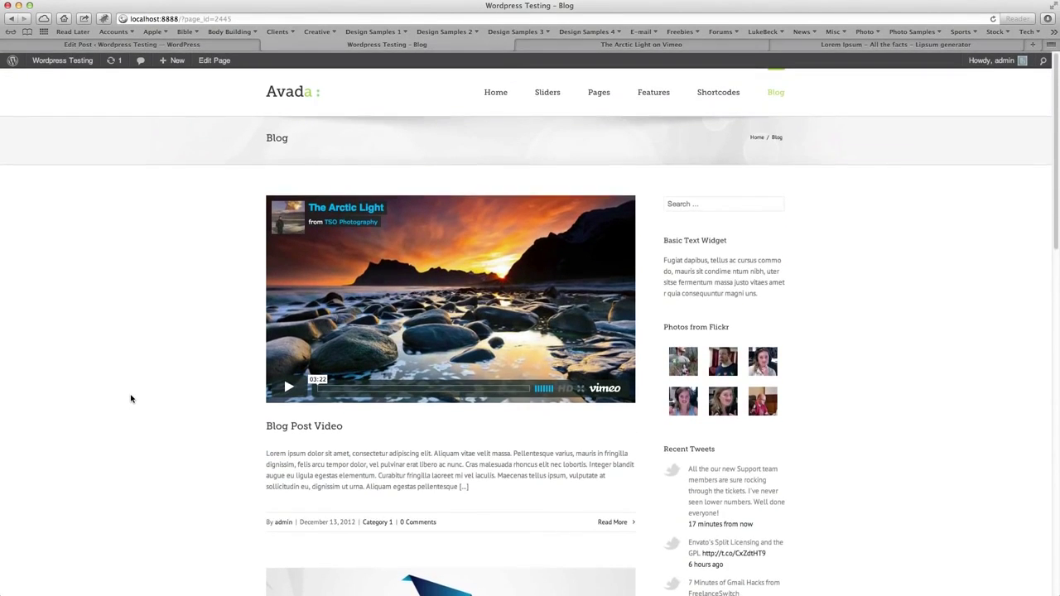
scroll(129, 400, "down", 6)
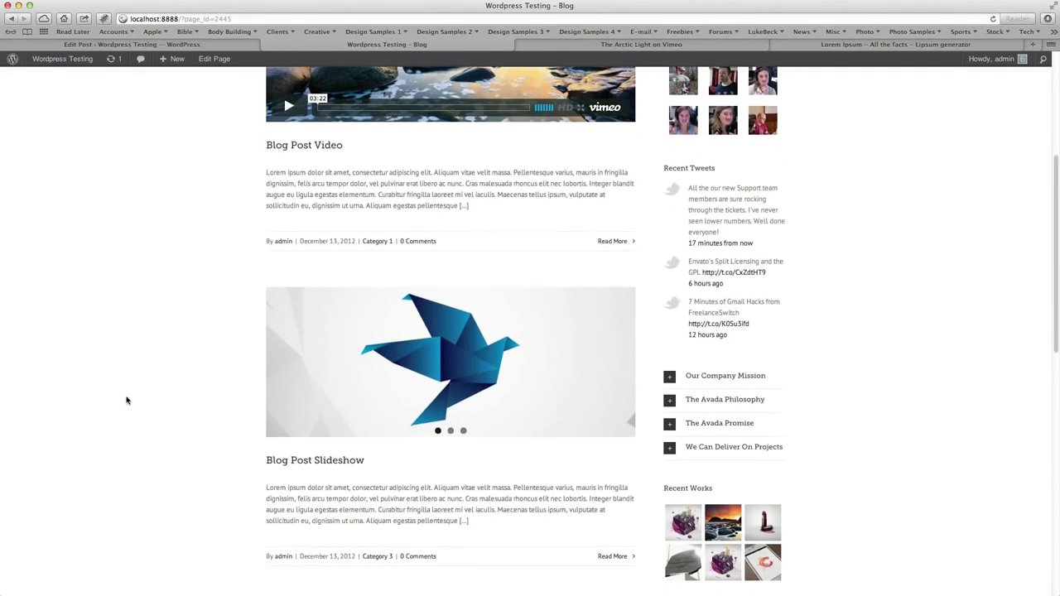
scroll(127, 401, "up", 4)
scroll(127, 401, "up", 4)
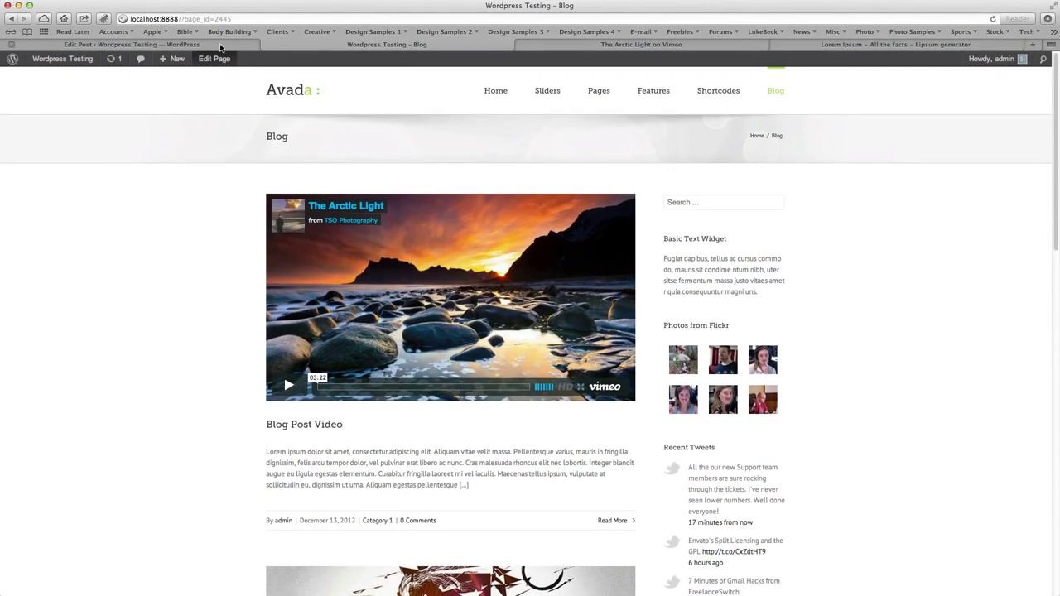
Leave the post editor and check the installed plugins for Post Types Order.
left_click(220, 45)
scroll(184, 424, "up", 10)
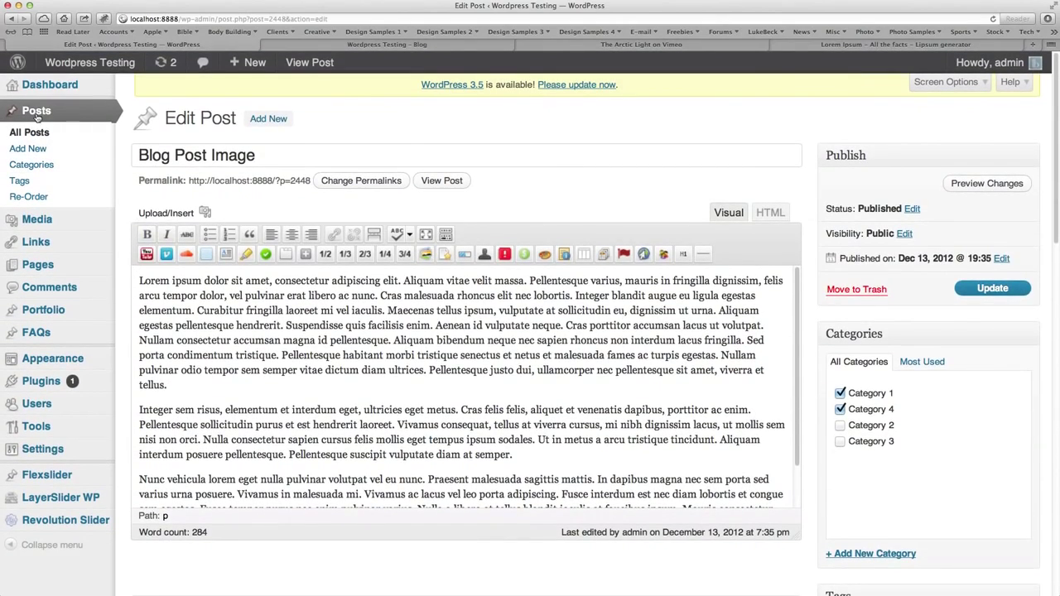
left_click(37, 110)
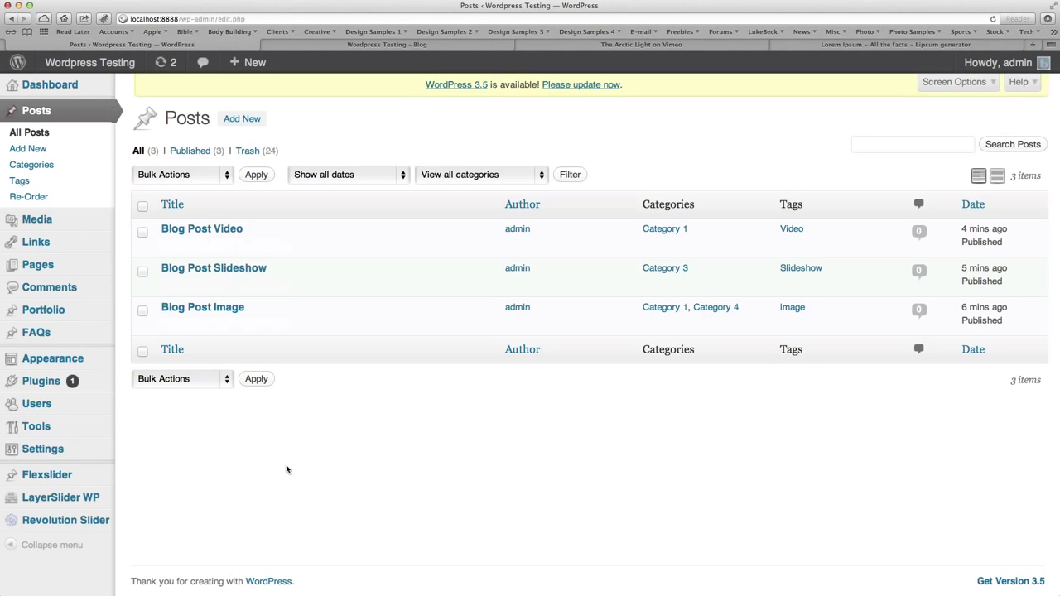
left_click(59, 386)
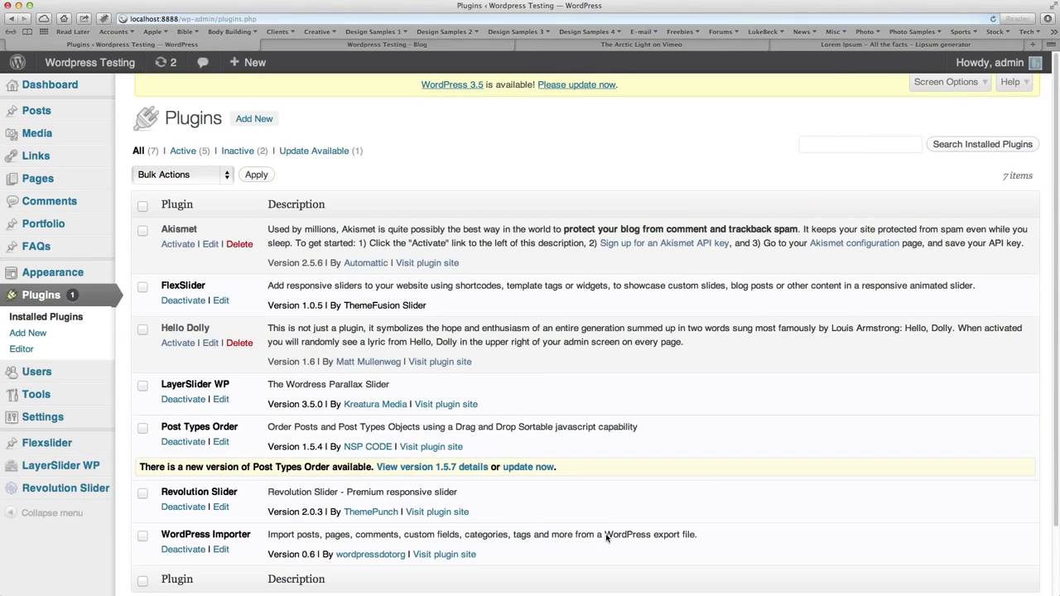
scroll(607, 538, "down", 2)
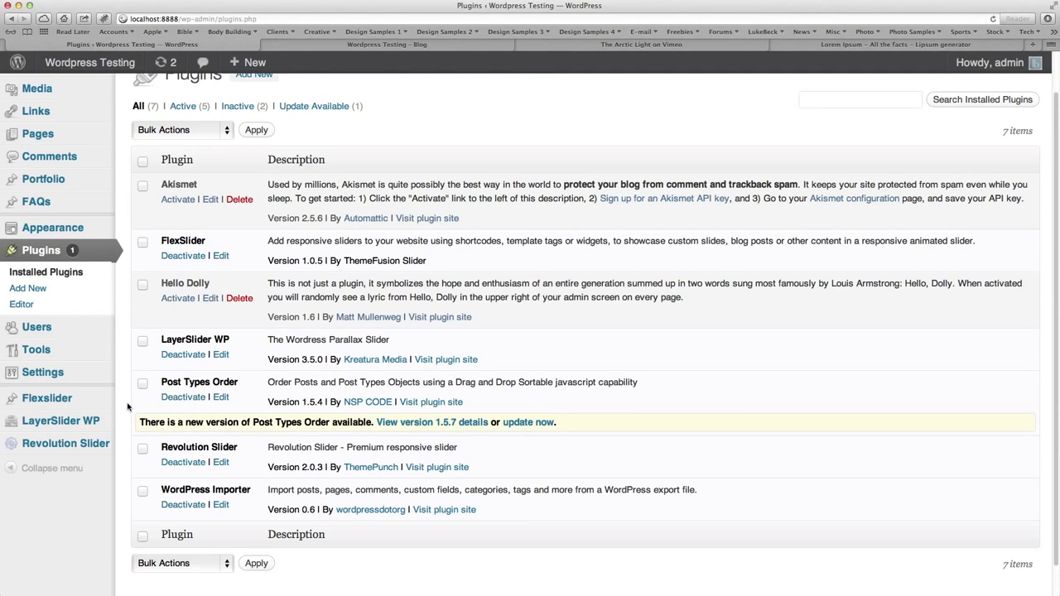
scroll(128, 406, "up", 2)
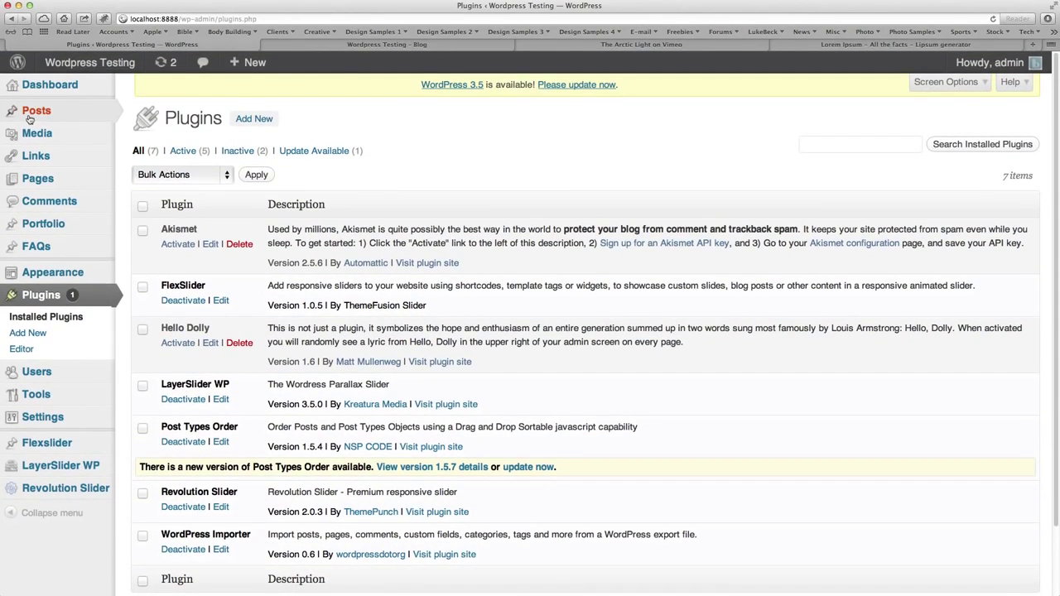
Re-order the posts so that Blog Post Image comes first, above Blog Post Video, and update the order.
mouse_move(32, 116)
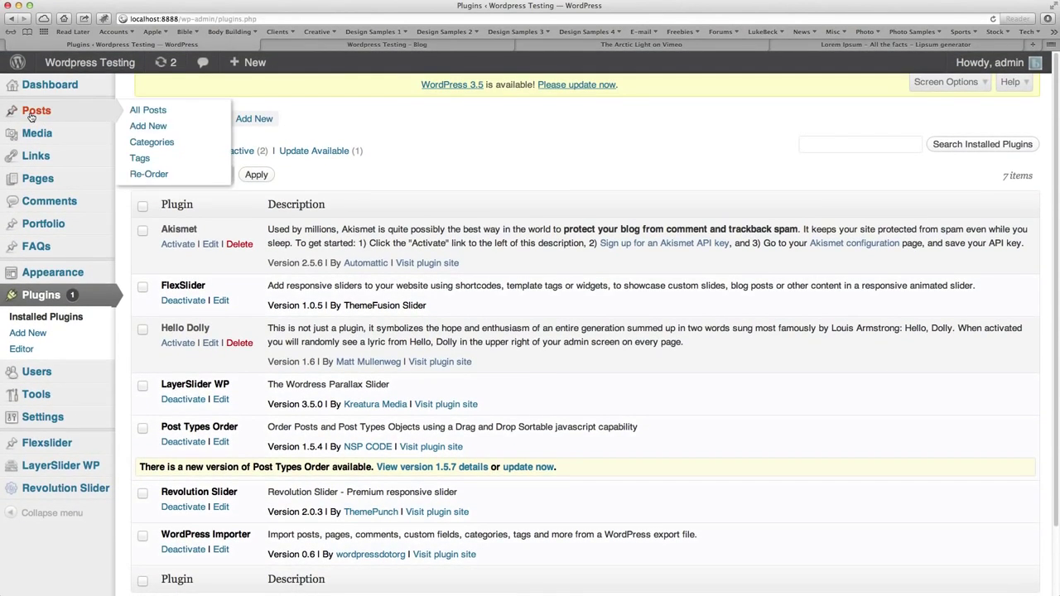
left_click(141, 176)
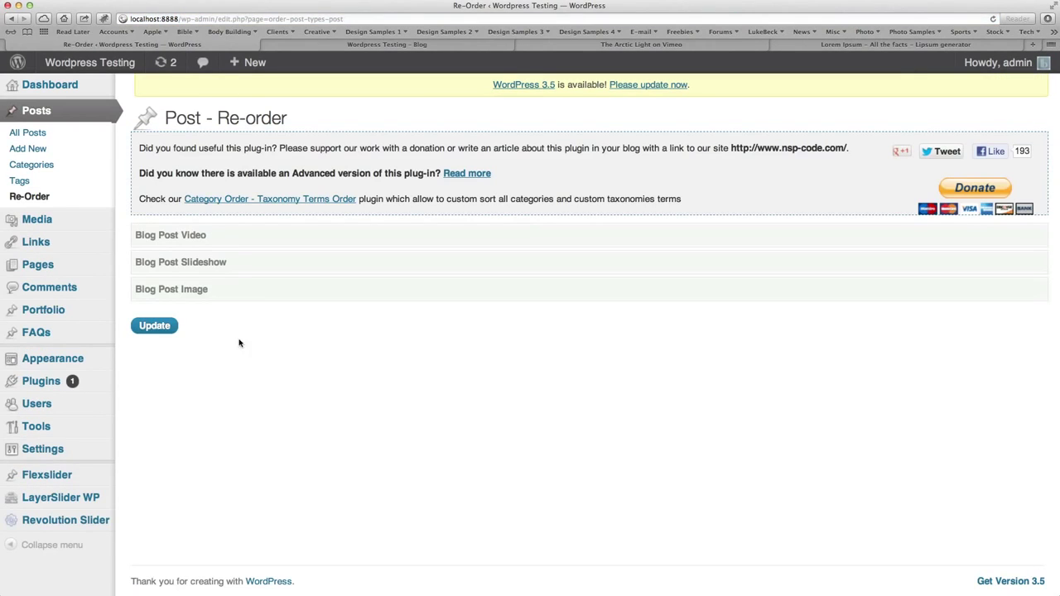
left_click_drag(229, 291, 232, 232)
left_click(158, 330)
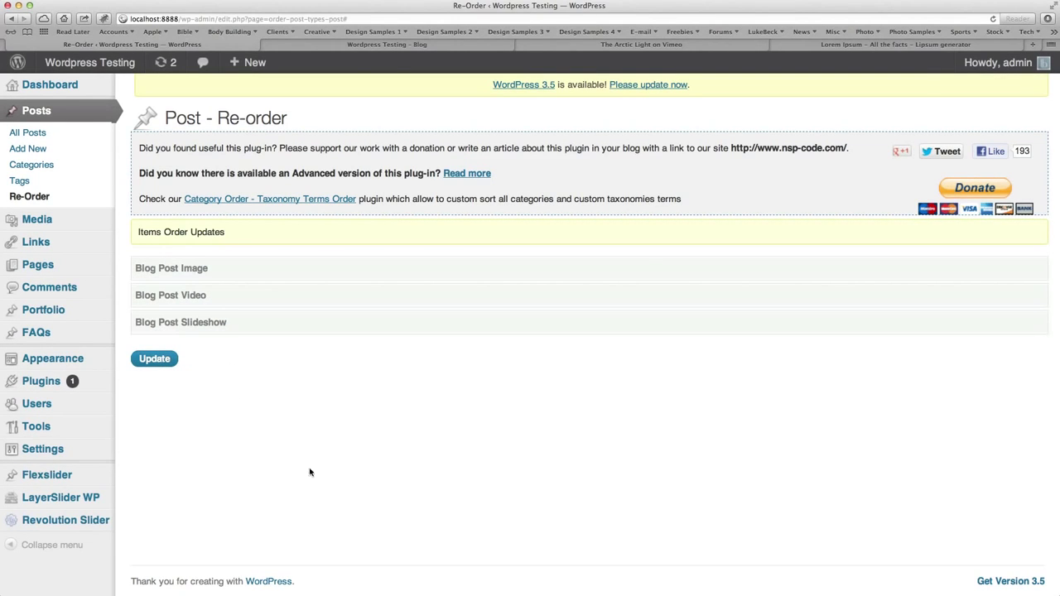
Reload the Blog page and check the new order of the posts.
left_click(361, 45)
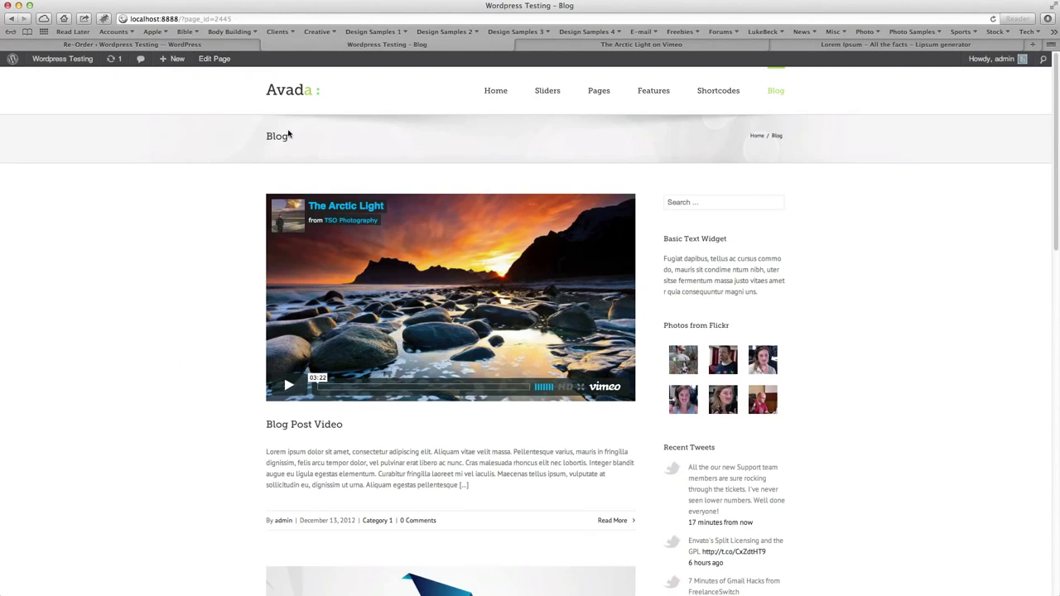
key("super+r")
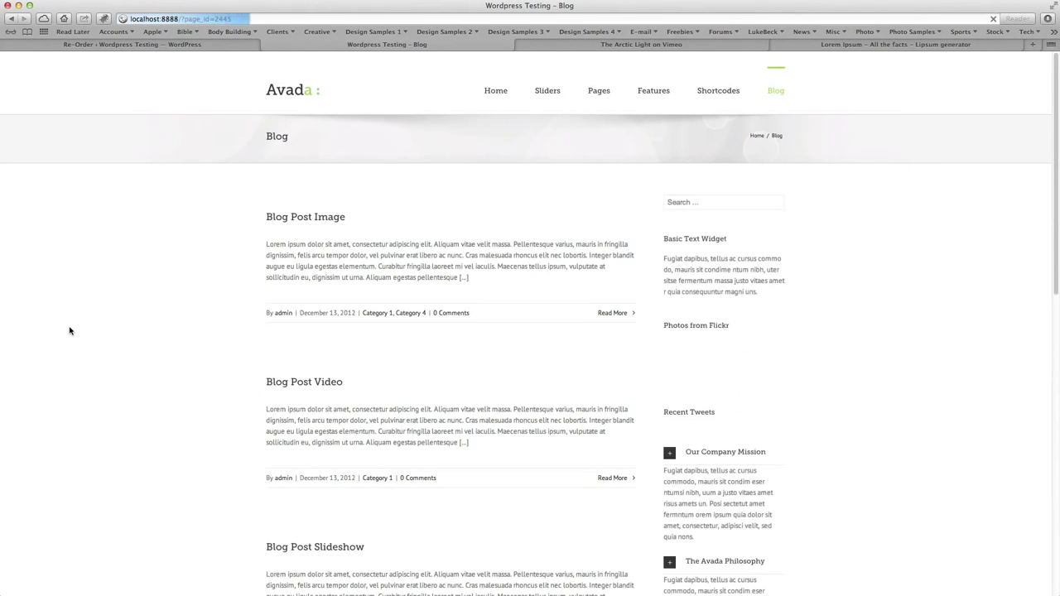
scroll(71, 331, "down", 5)
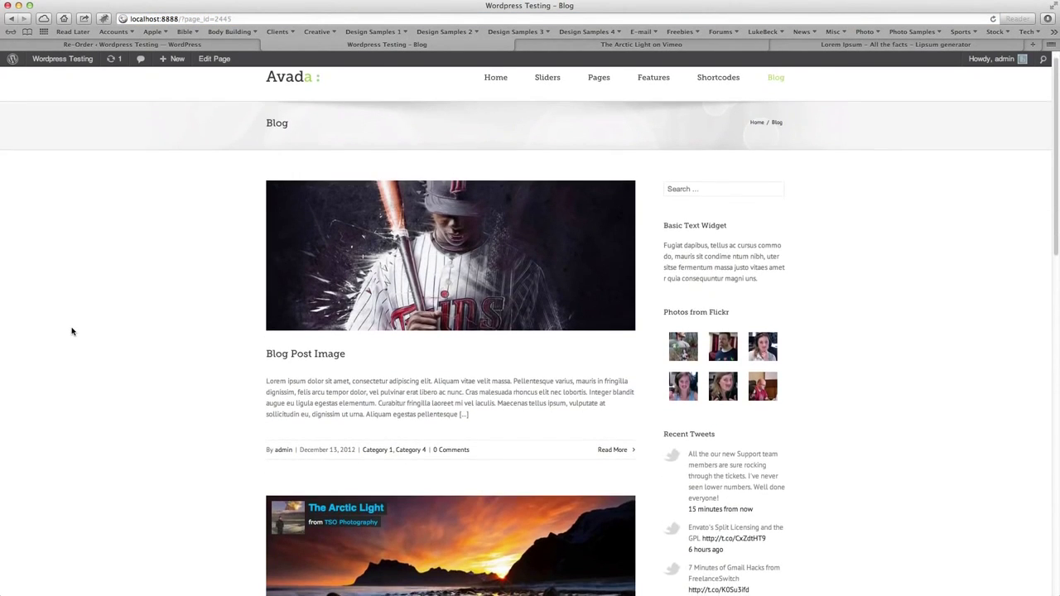
scroll(71, 332, "up", 5)
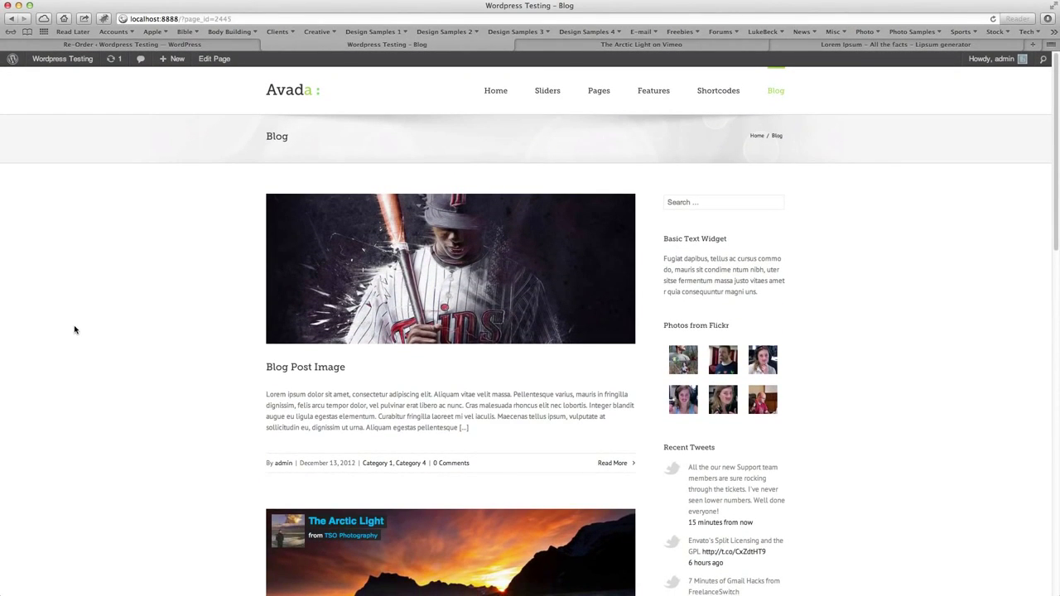
Reopen the Avada Theme Options, look over the Blog Options once more and return to the Blog page.
left_click(230, 41)
mouse_move(66, 358)
left_click(160, 404)
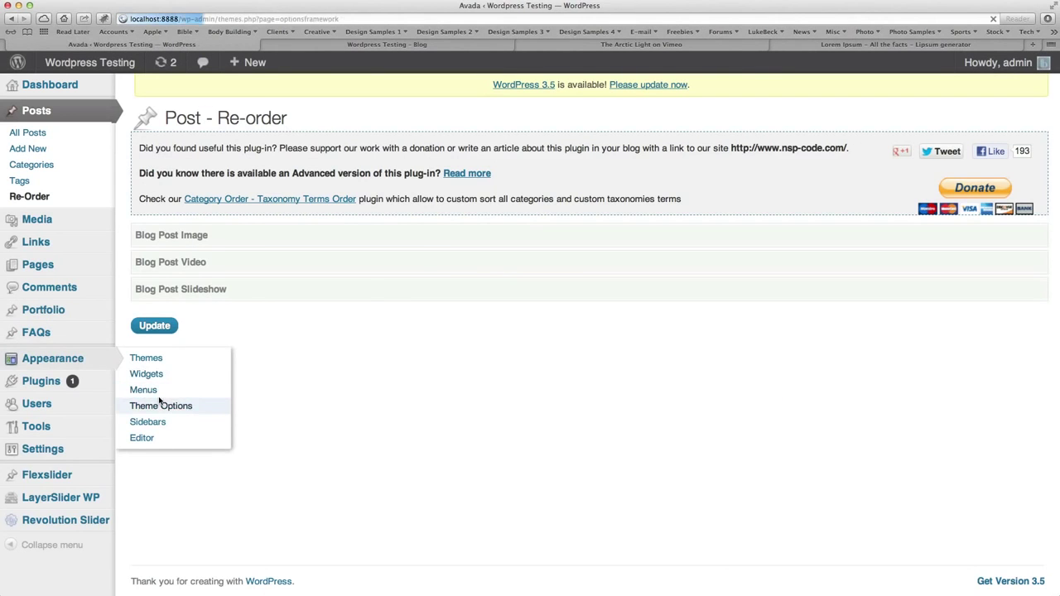
scroll(886, 379, "down", 8)
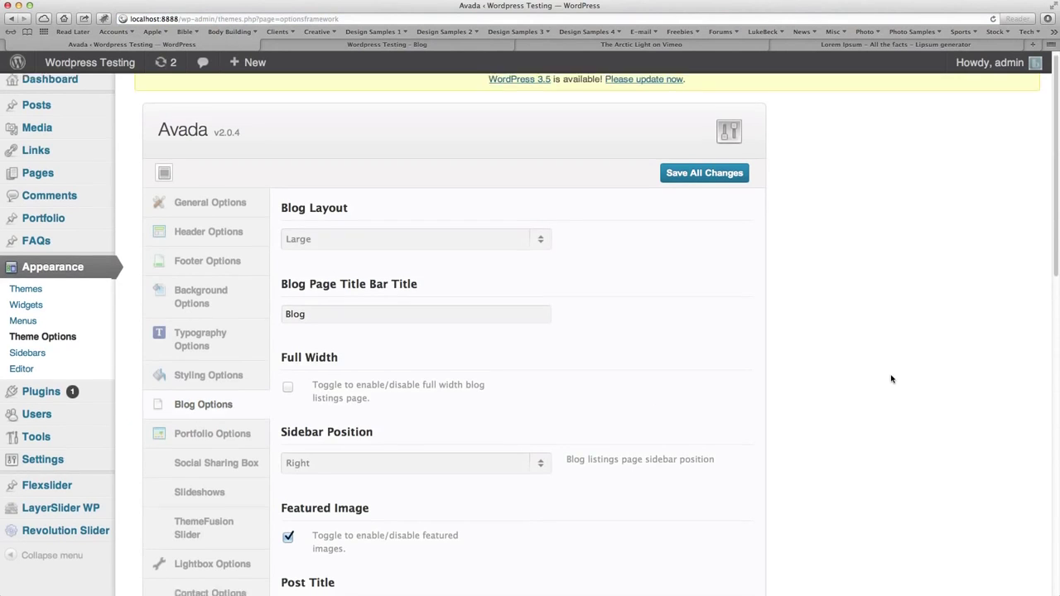
scroll(809, 363, "down", 8)
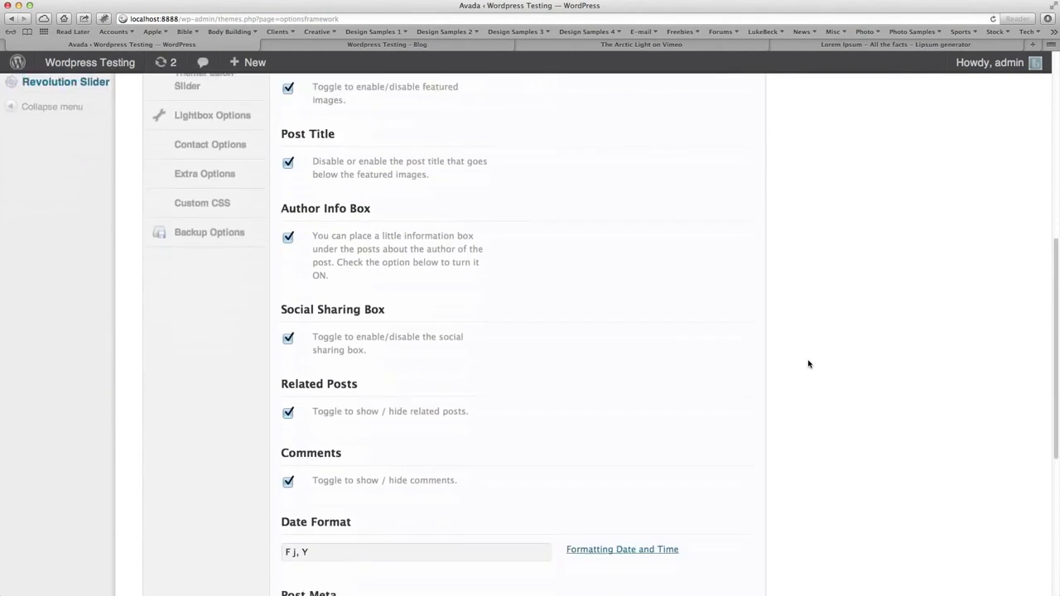
scroll(809, 364, "up", 5)
scroll(809, 364, "up", 10)
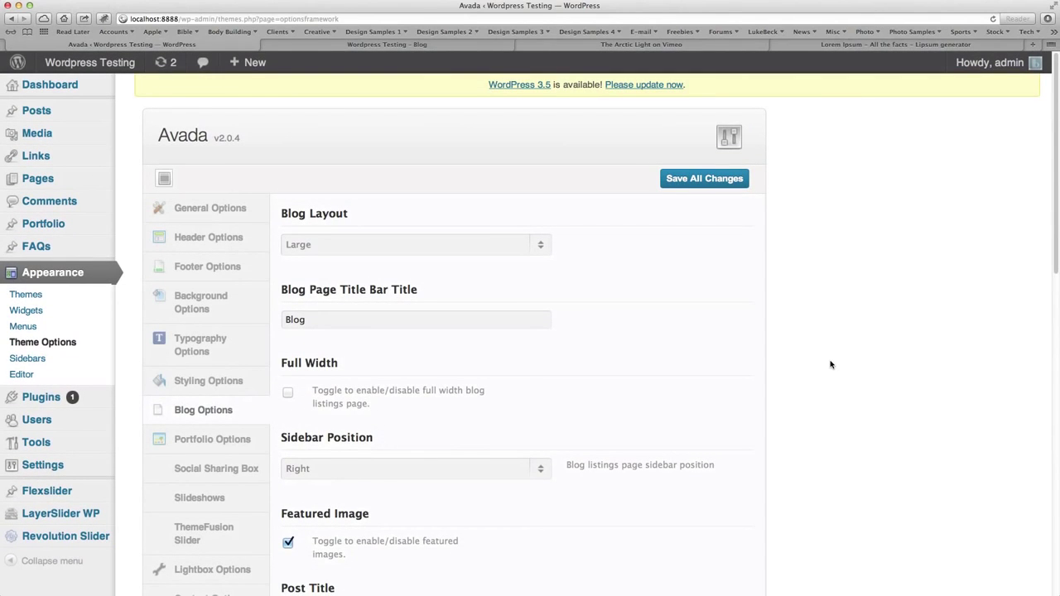
left_click(468, 46)
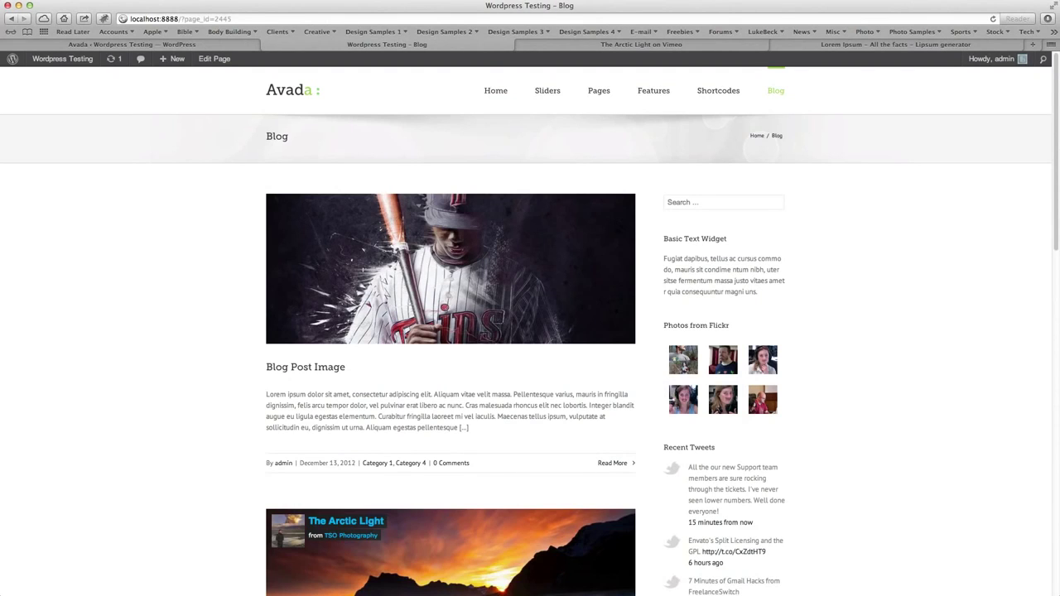